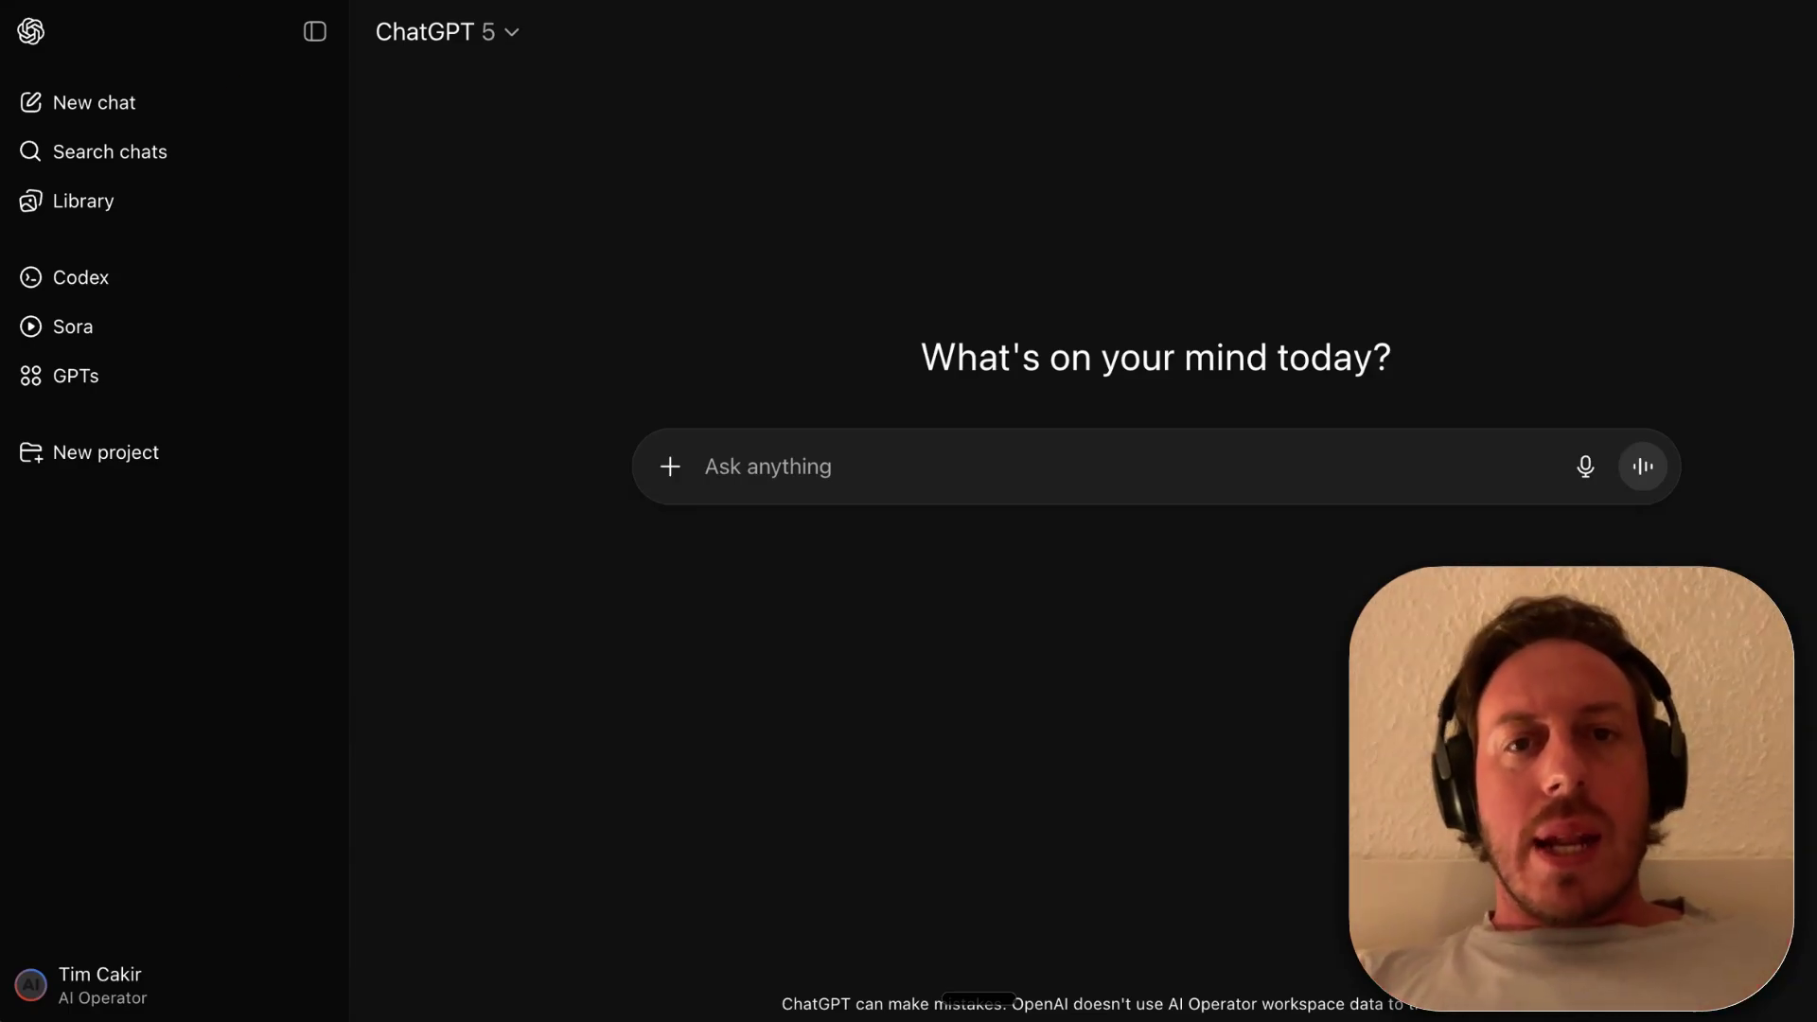
Step: Name the new project 'Youtube Content Plan', give it a red palette icon, and open its memory settings
left_click(106, 452)
type("Youtube Content Plan")
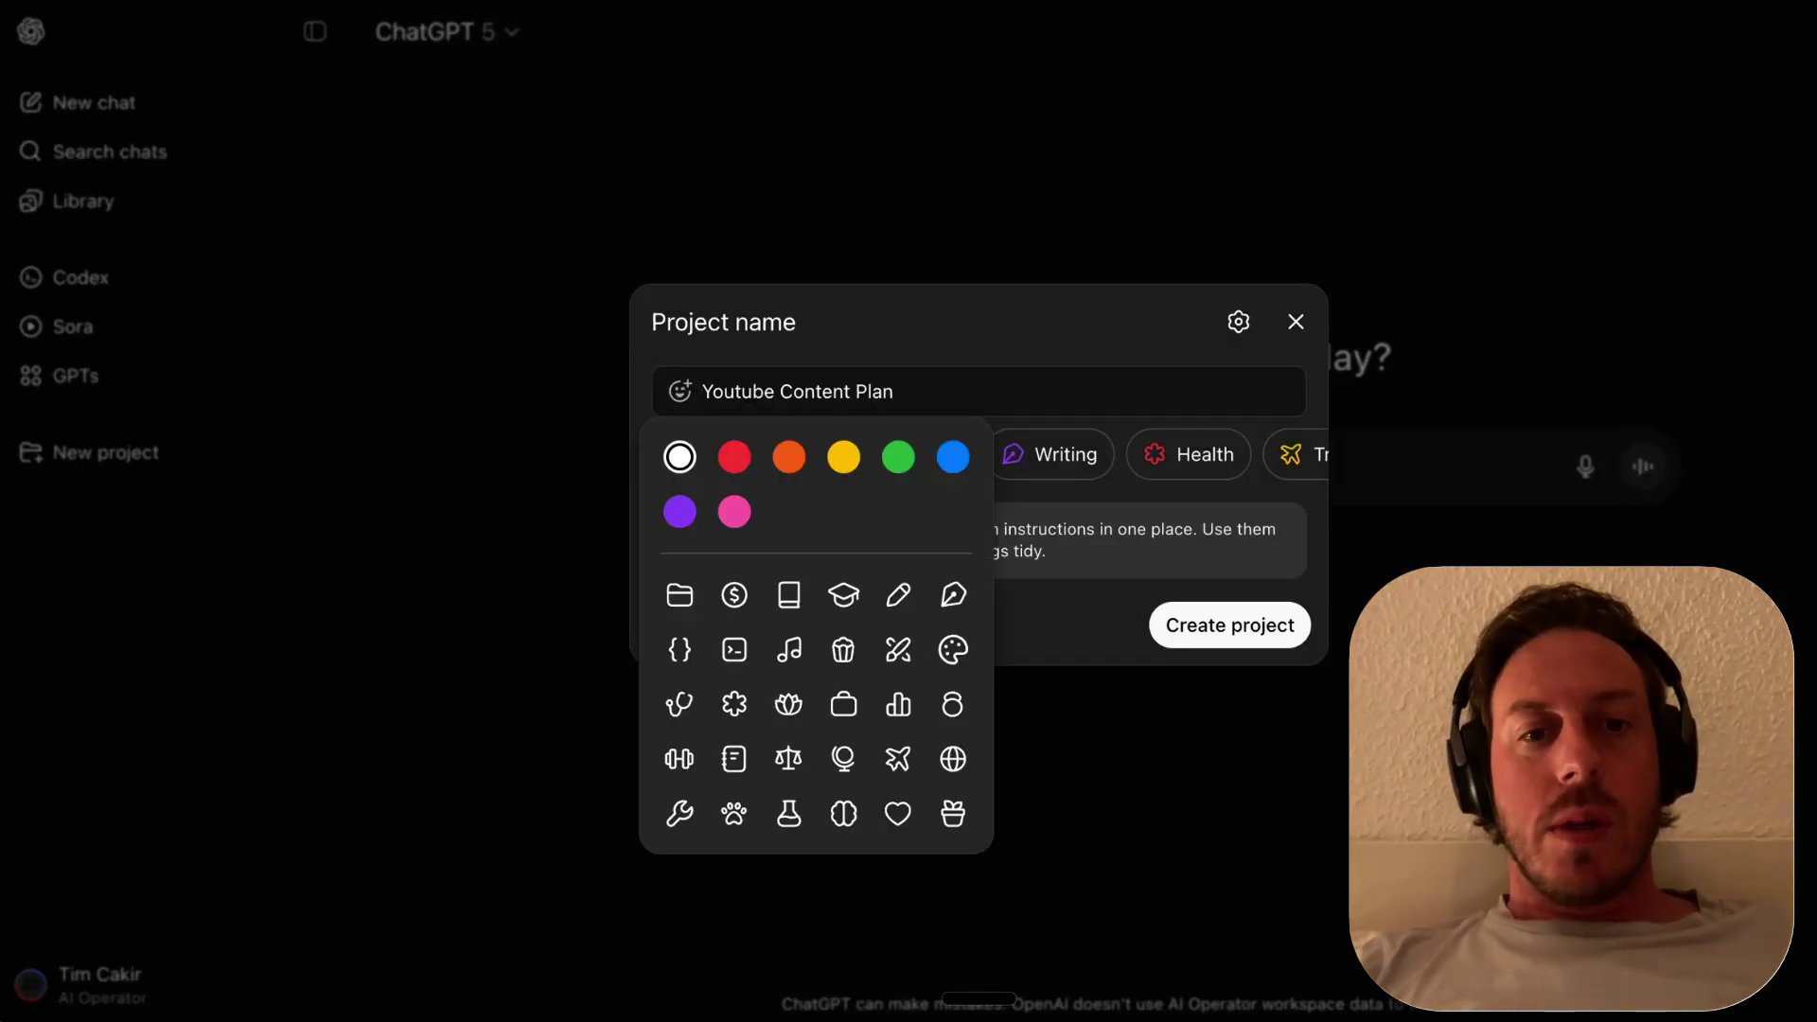
left_click(679, 391)
left_click(735, 457)
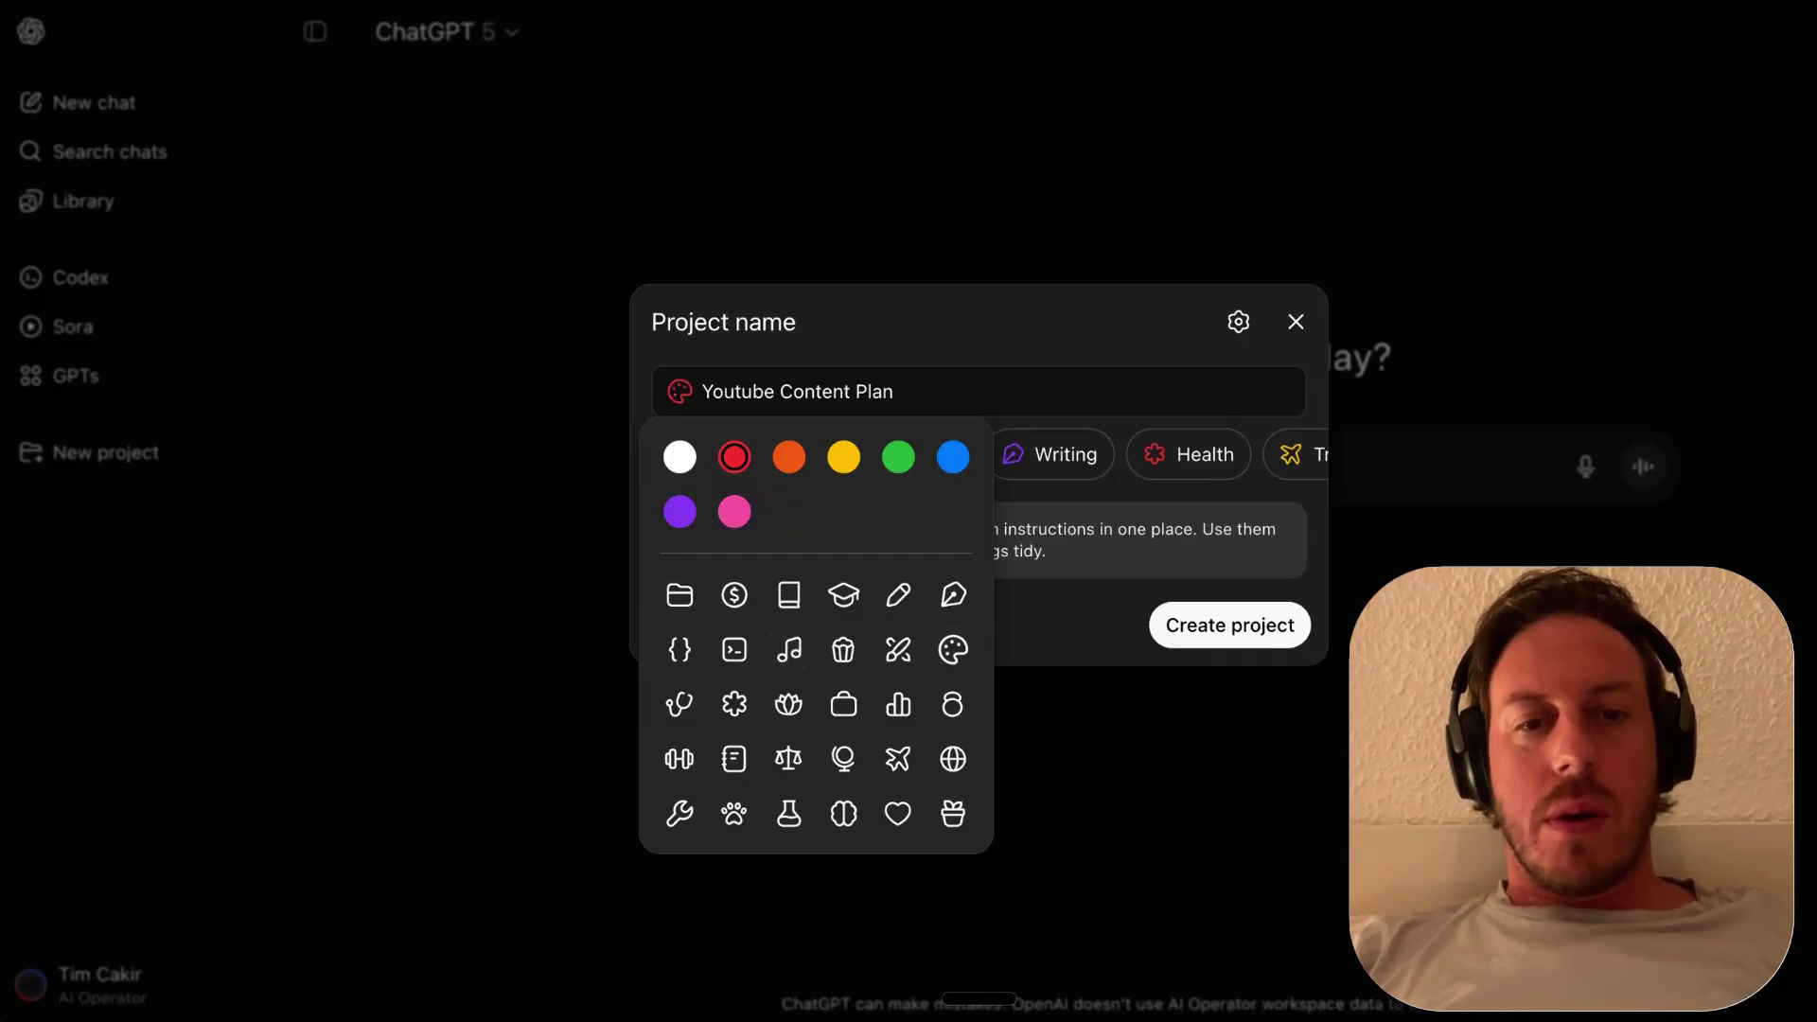
left_click(953, 649)
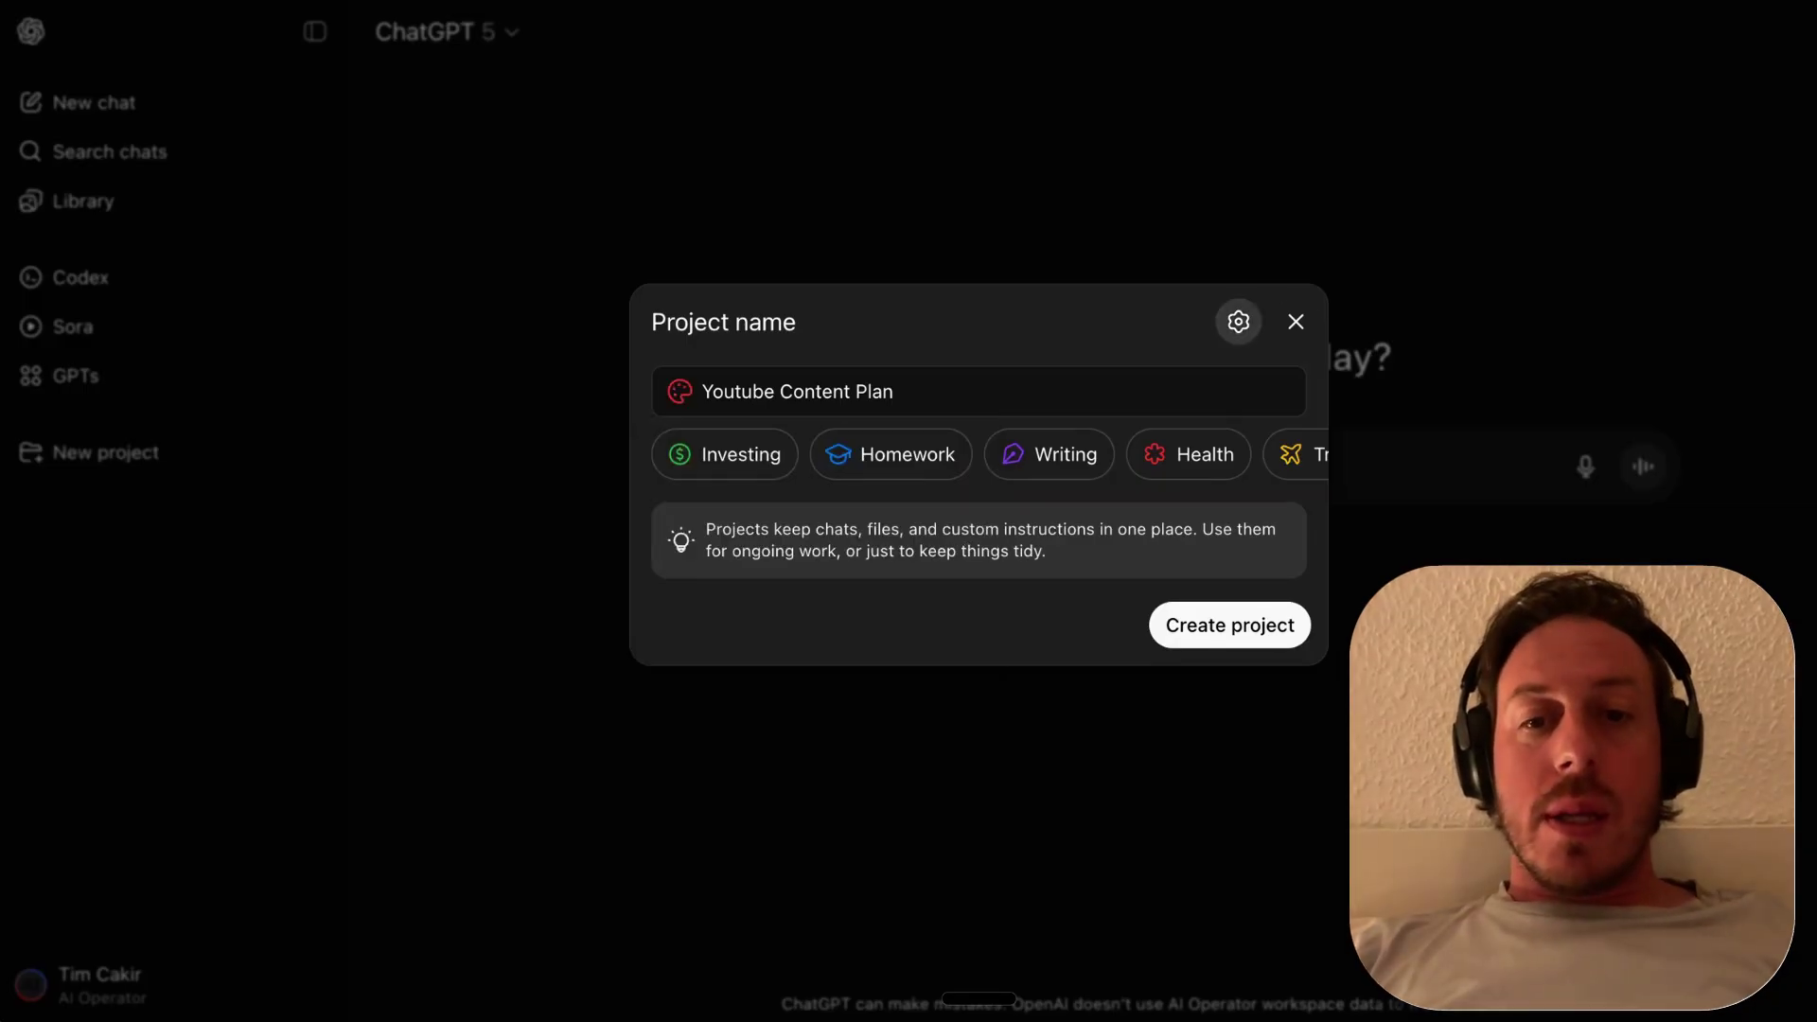
left_click(1238, 322)
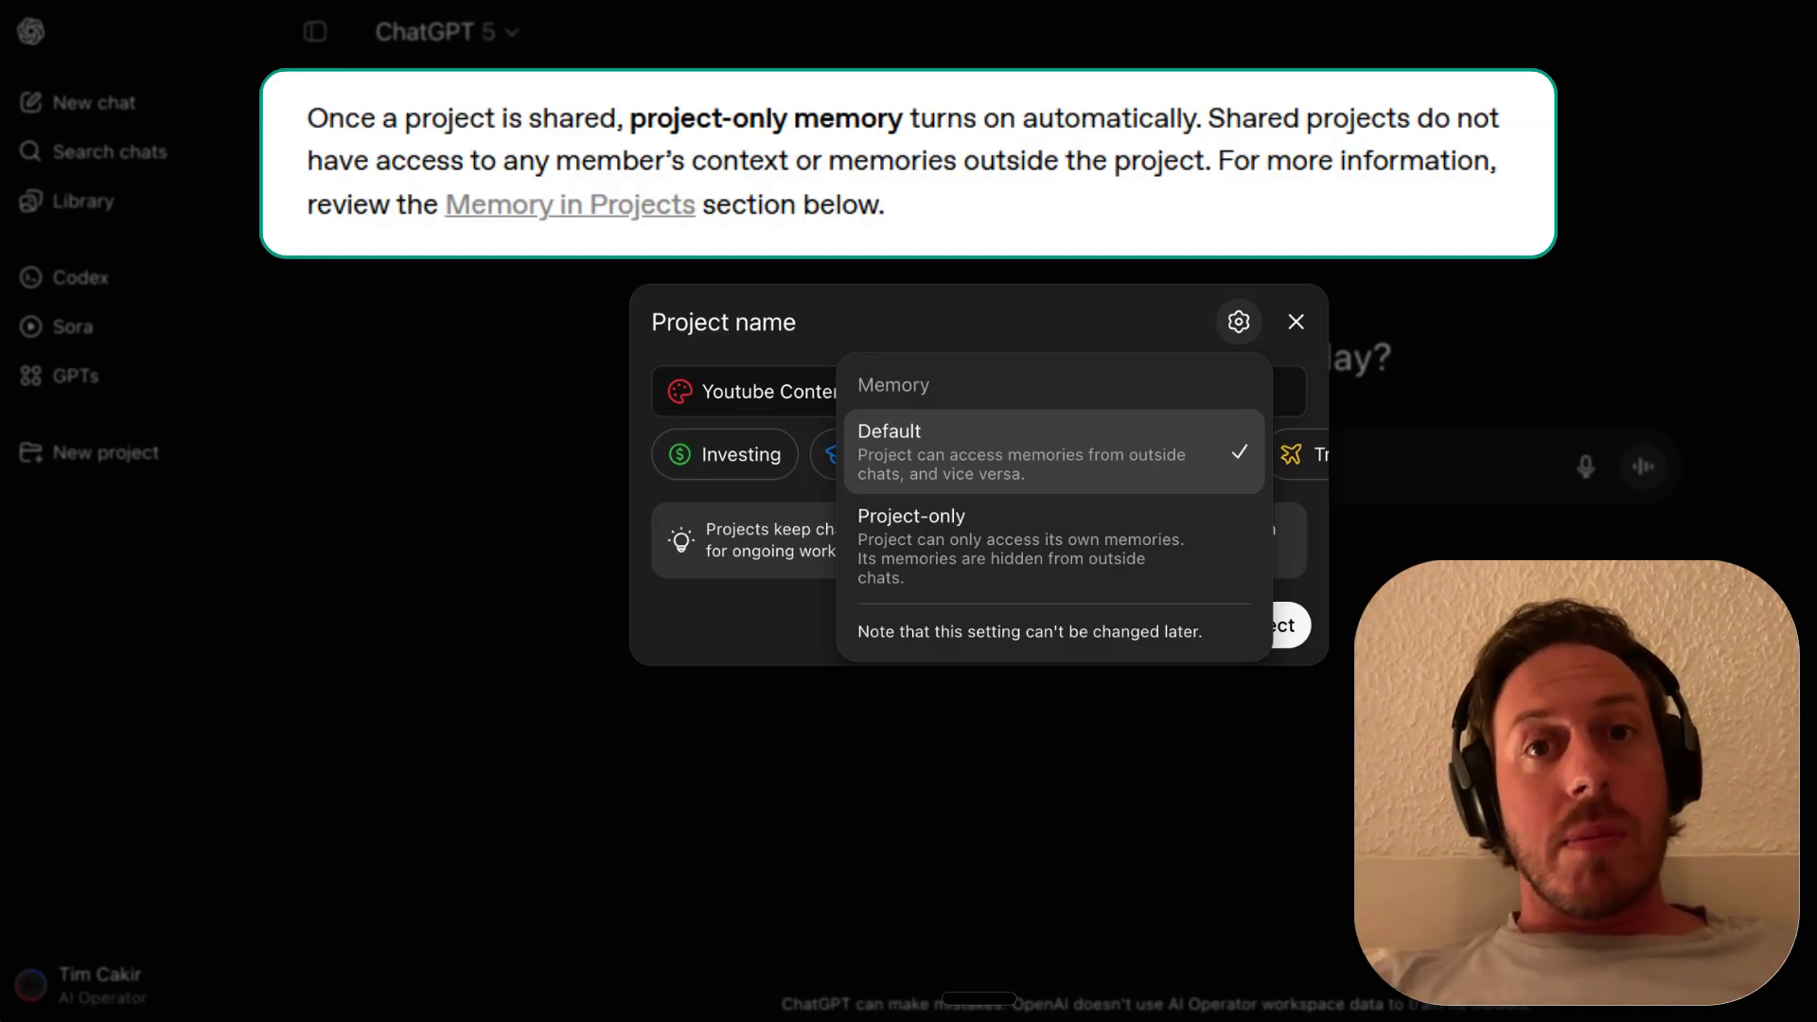
Step: Dismiss the memory menu, leaving Default memory, and create the Youtube Content Plan project
key("Escape")
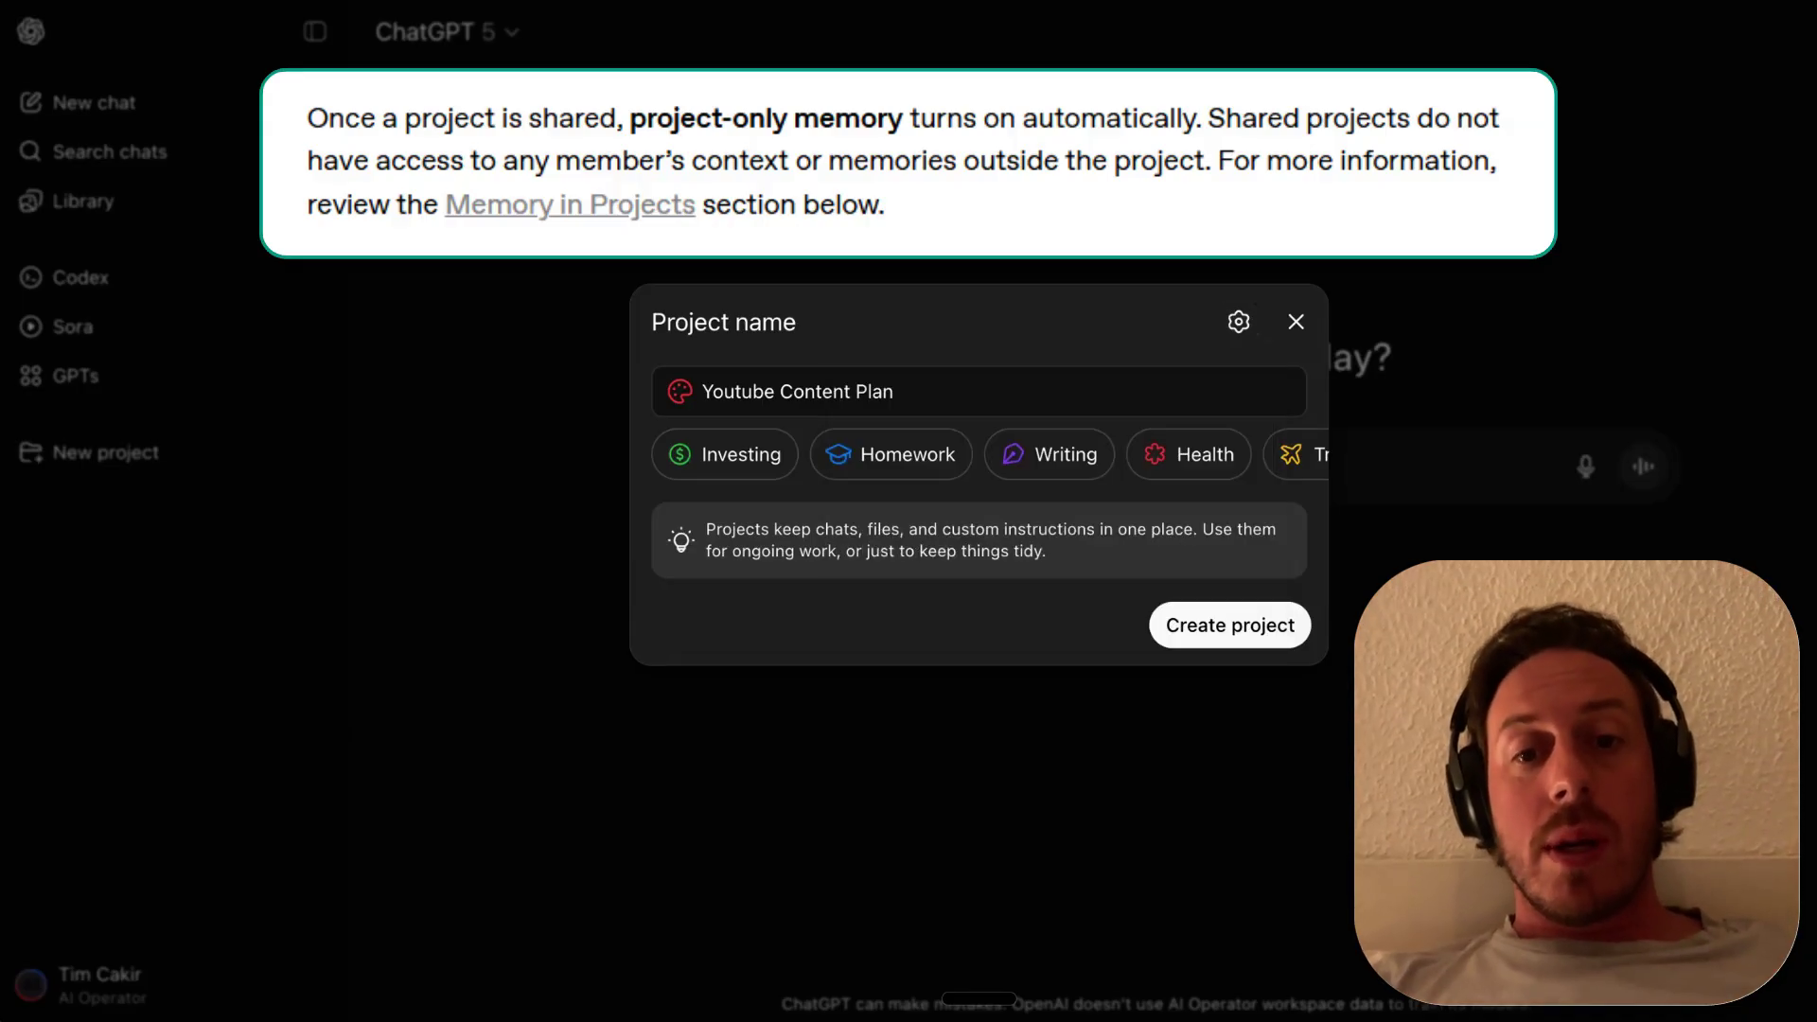
left_click(1231, 625)
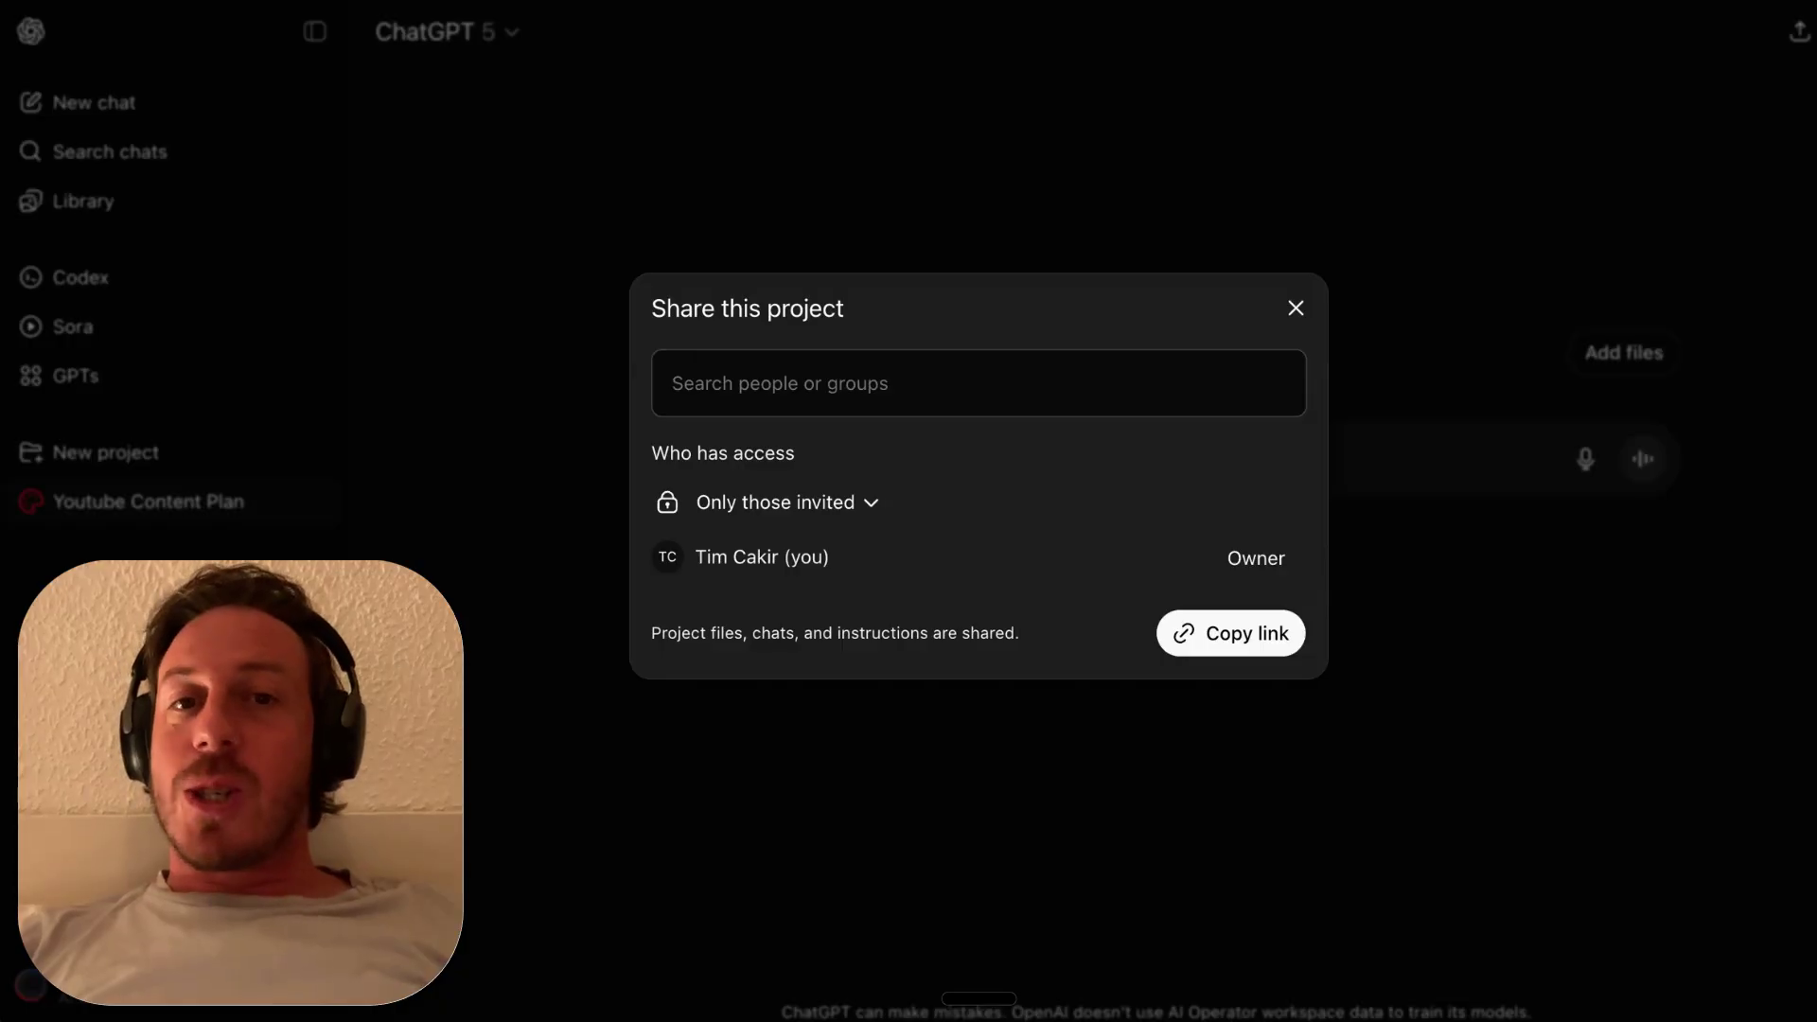
Step: Add the teammate found by name search as an invitee, changing their permission to Can edit
left_click(979, 384)
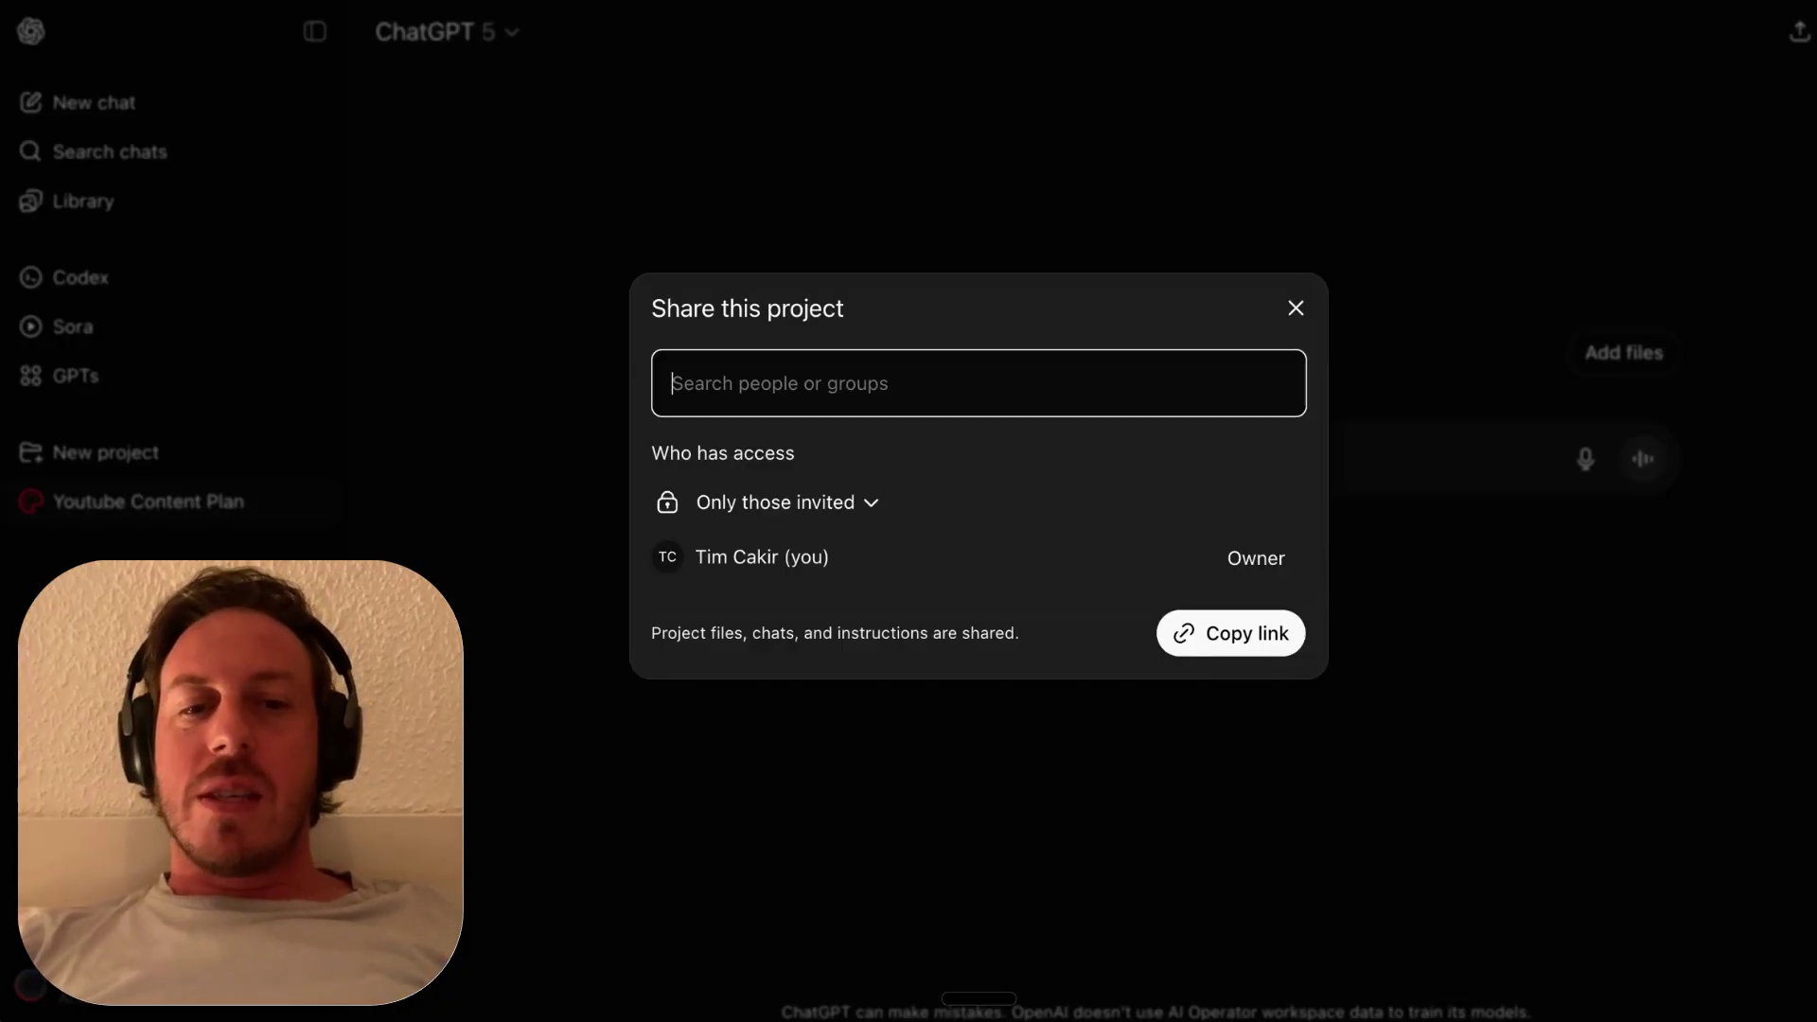
type("anuj")
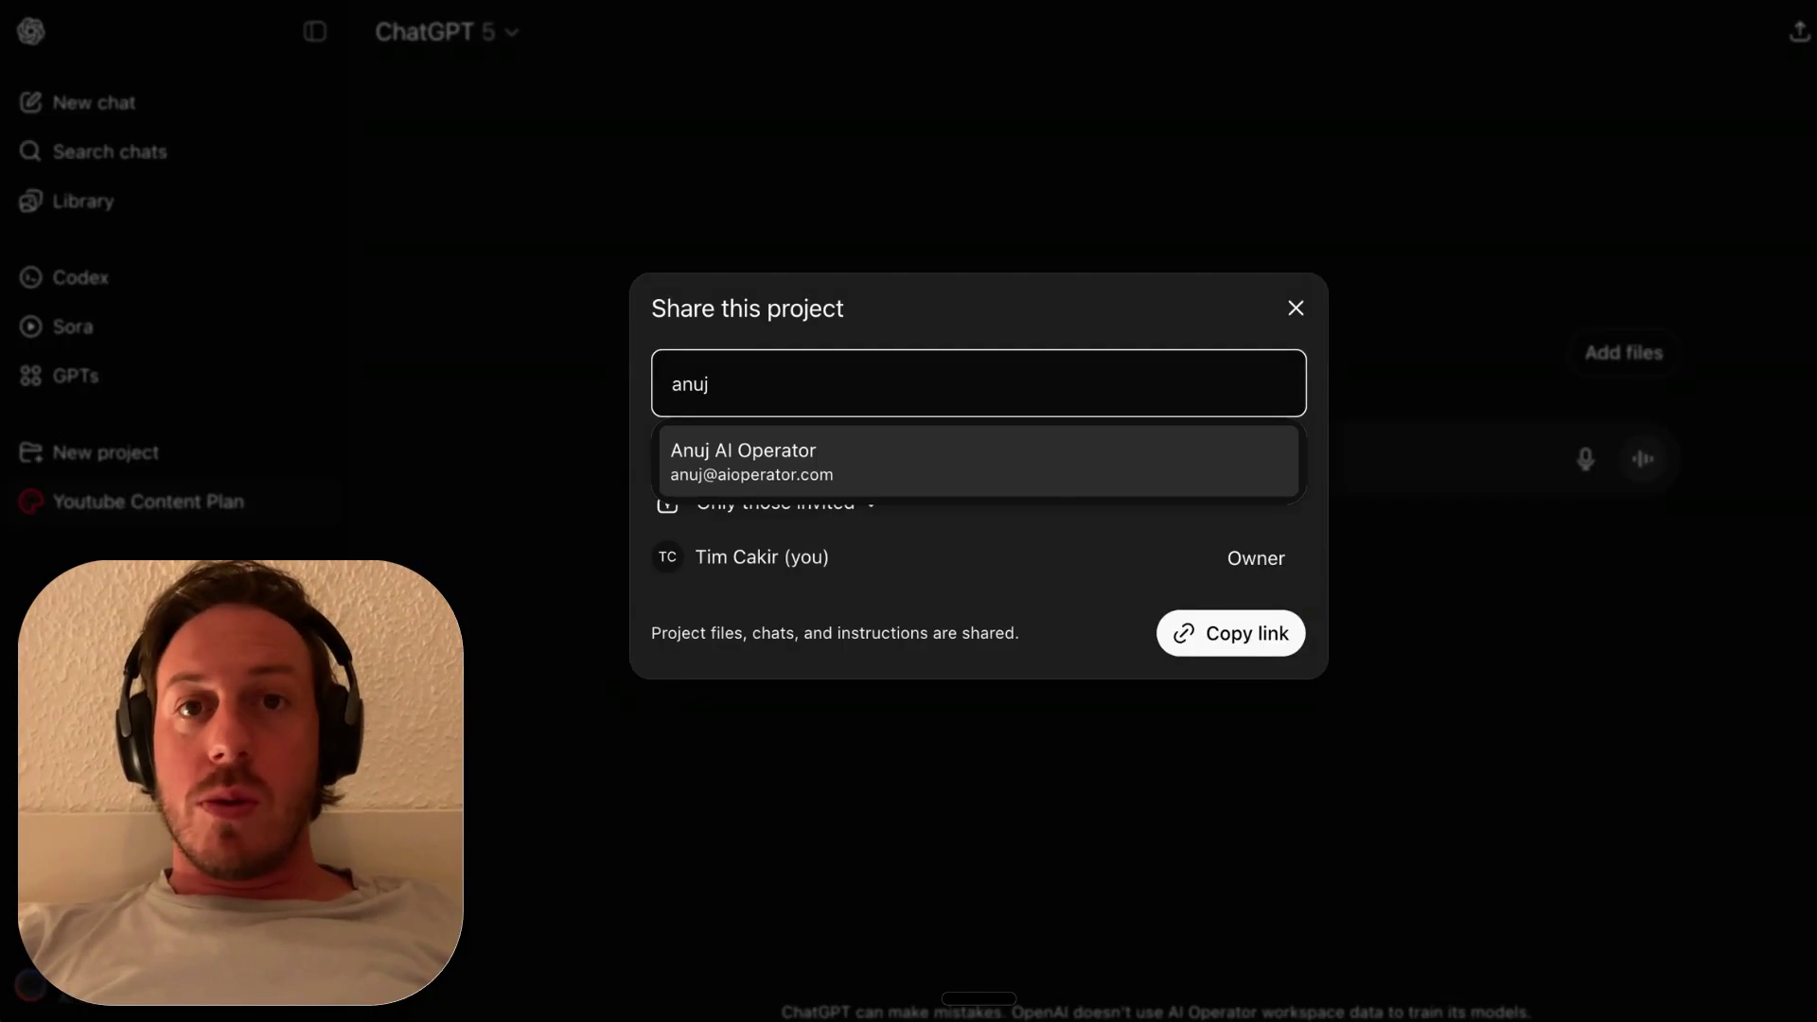
left_click(946, 459)
left_click(1227, 384)
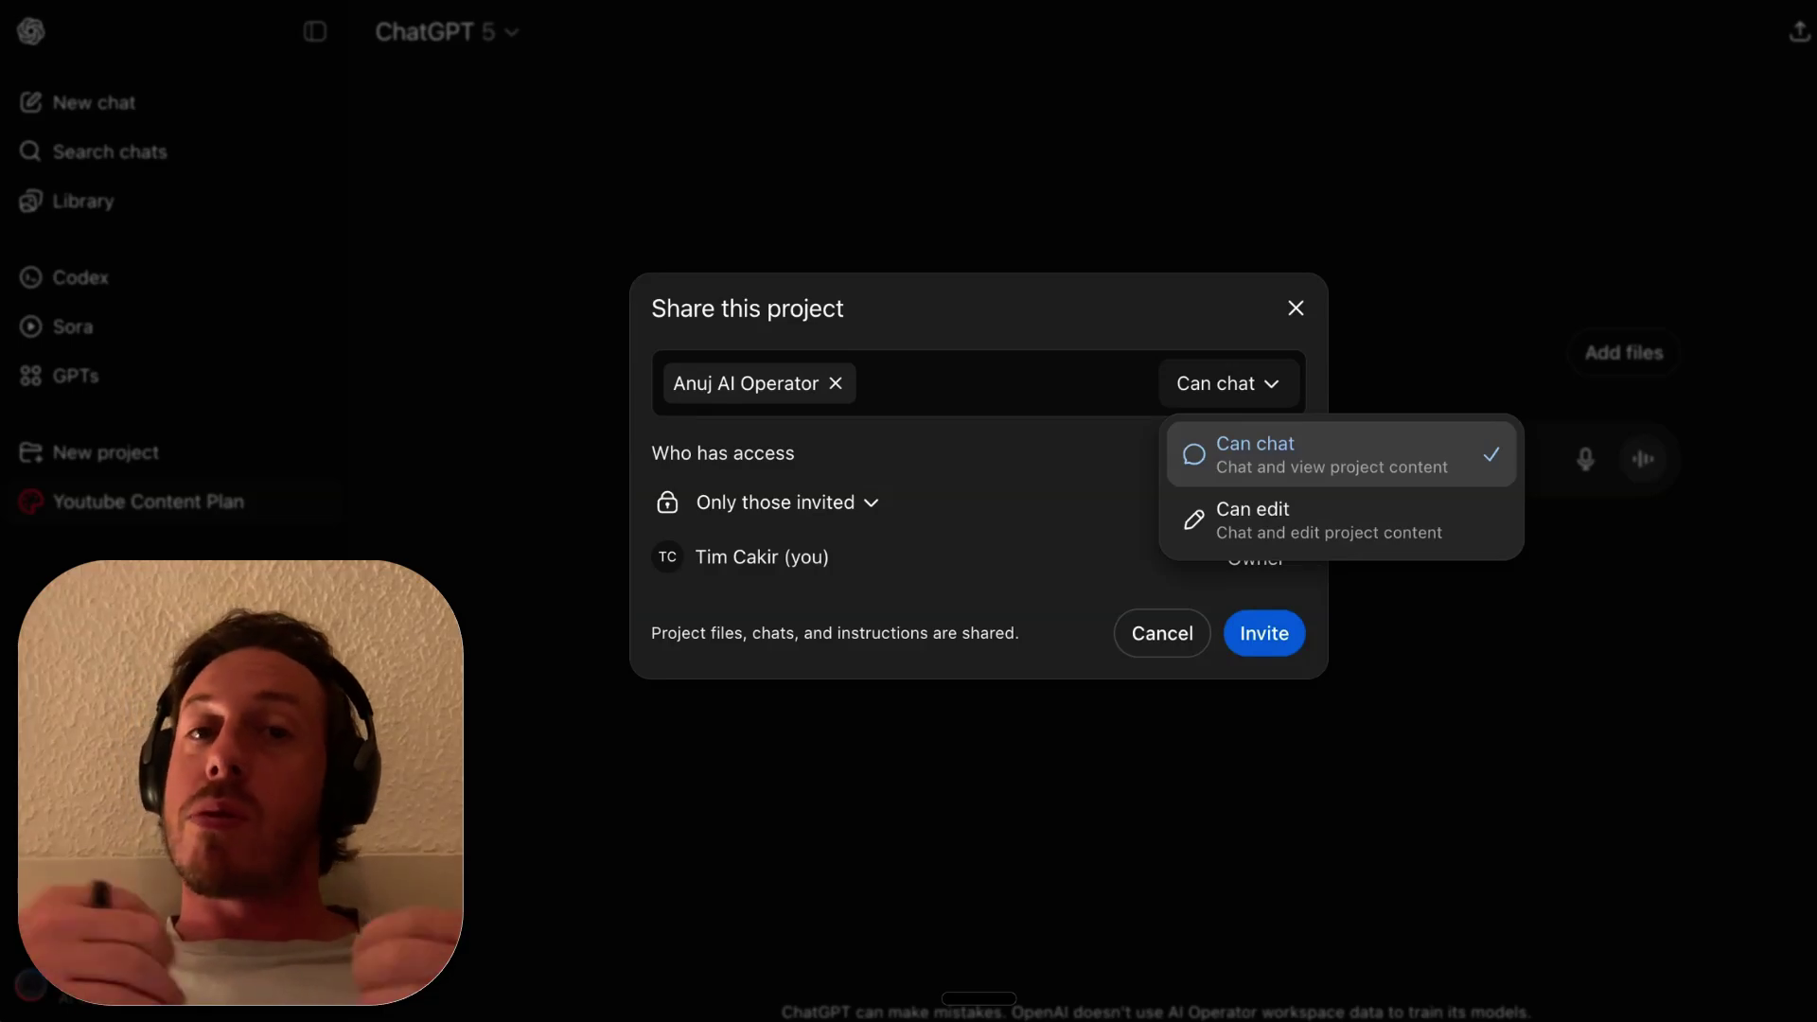
key("Down")
key("Return")
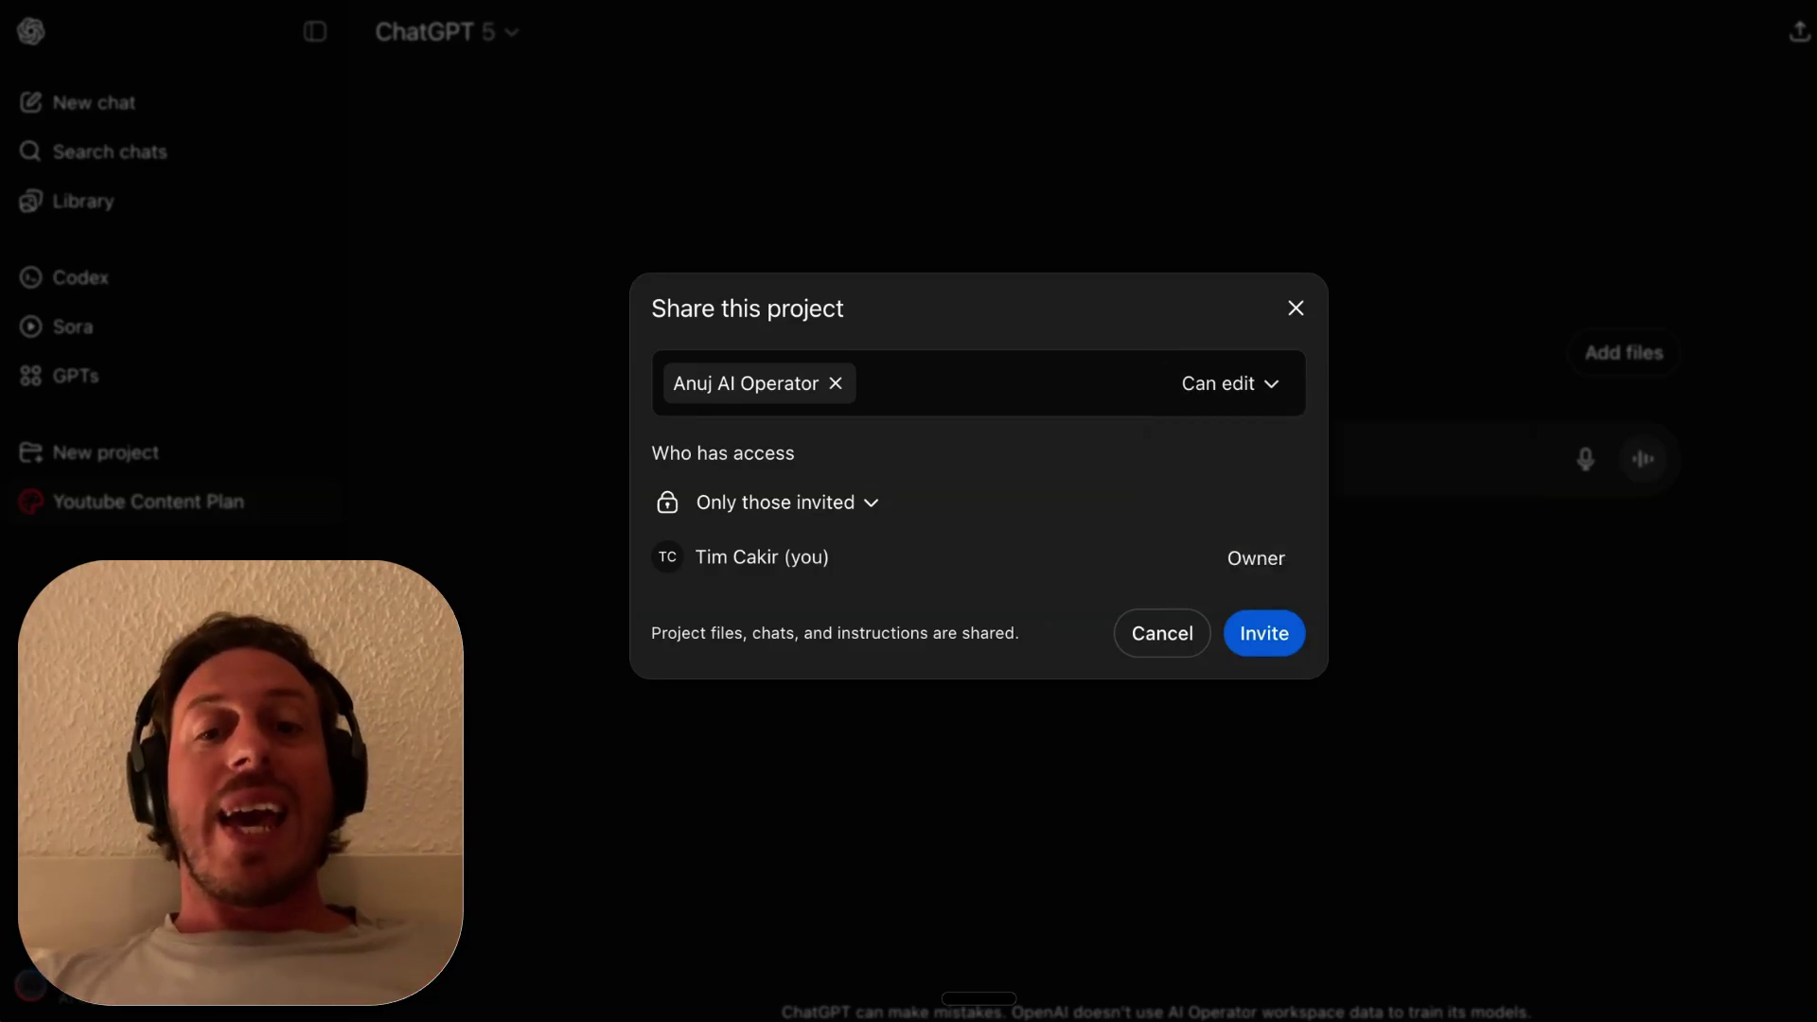
key("Return")
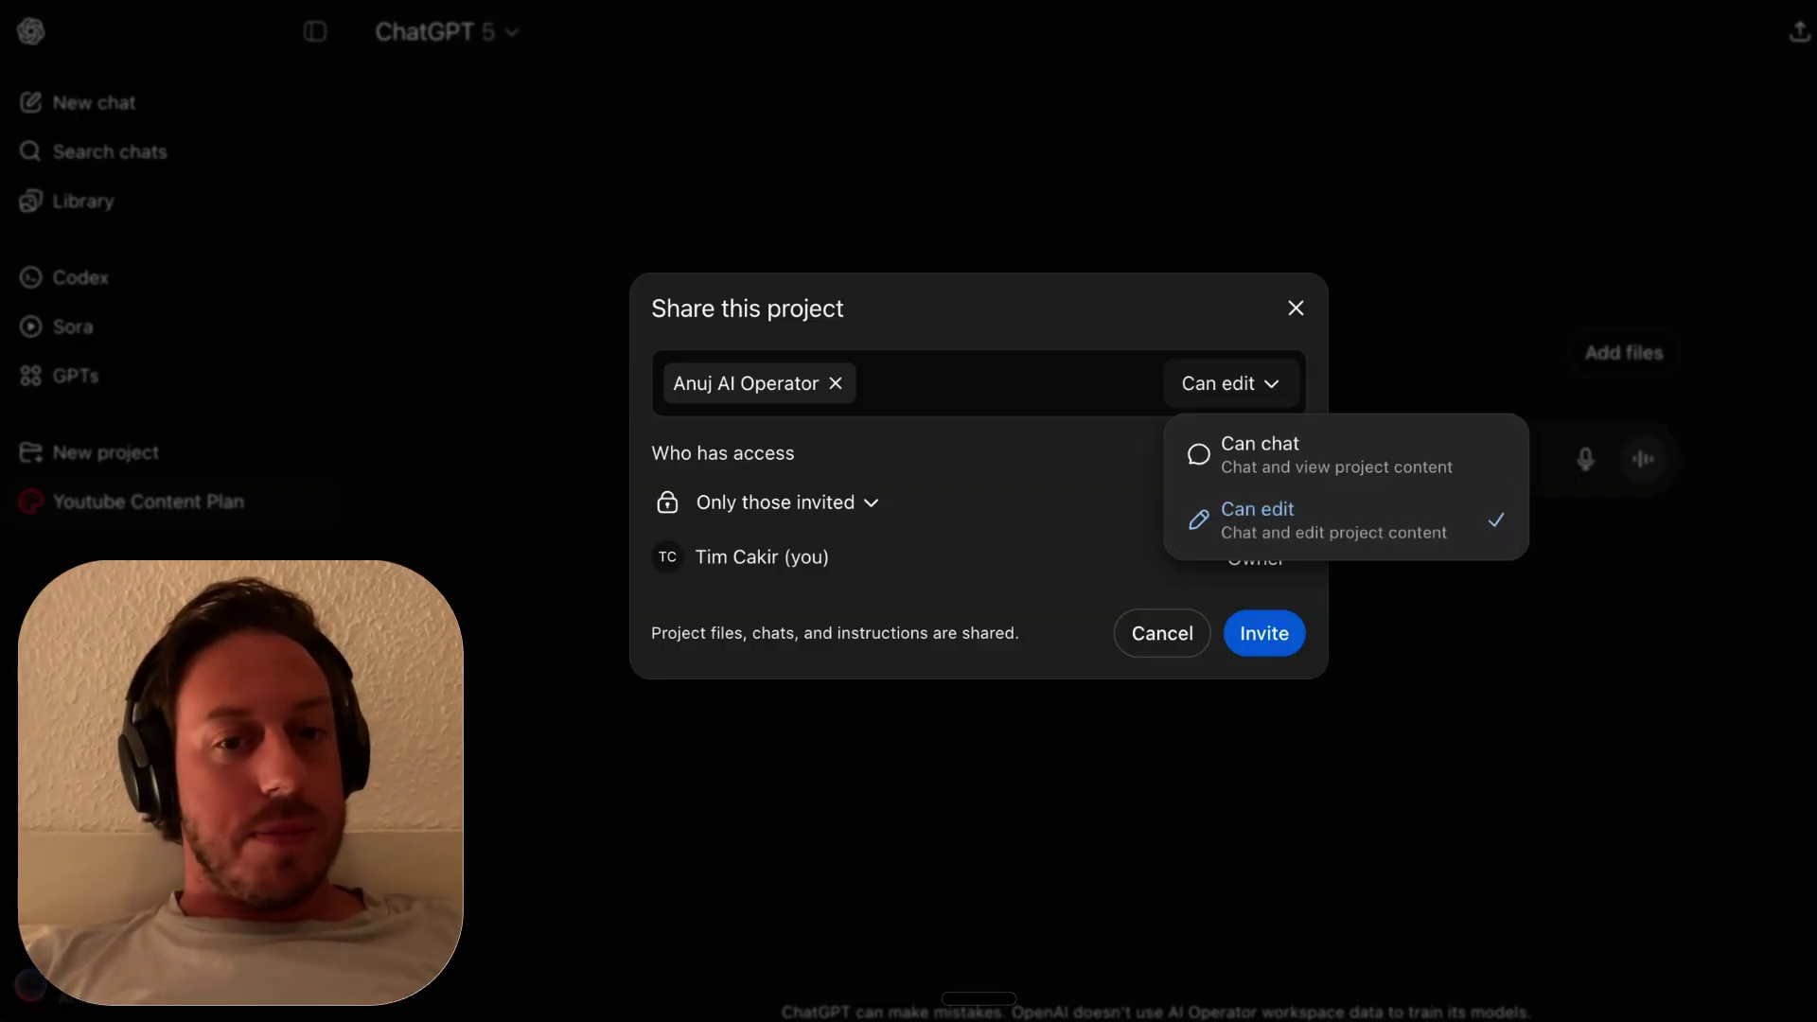
key("Escape")
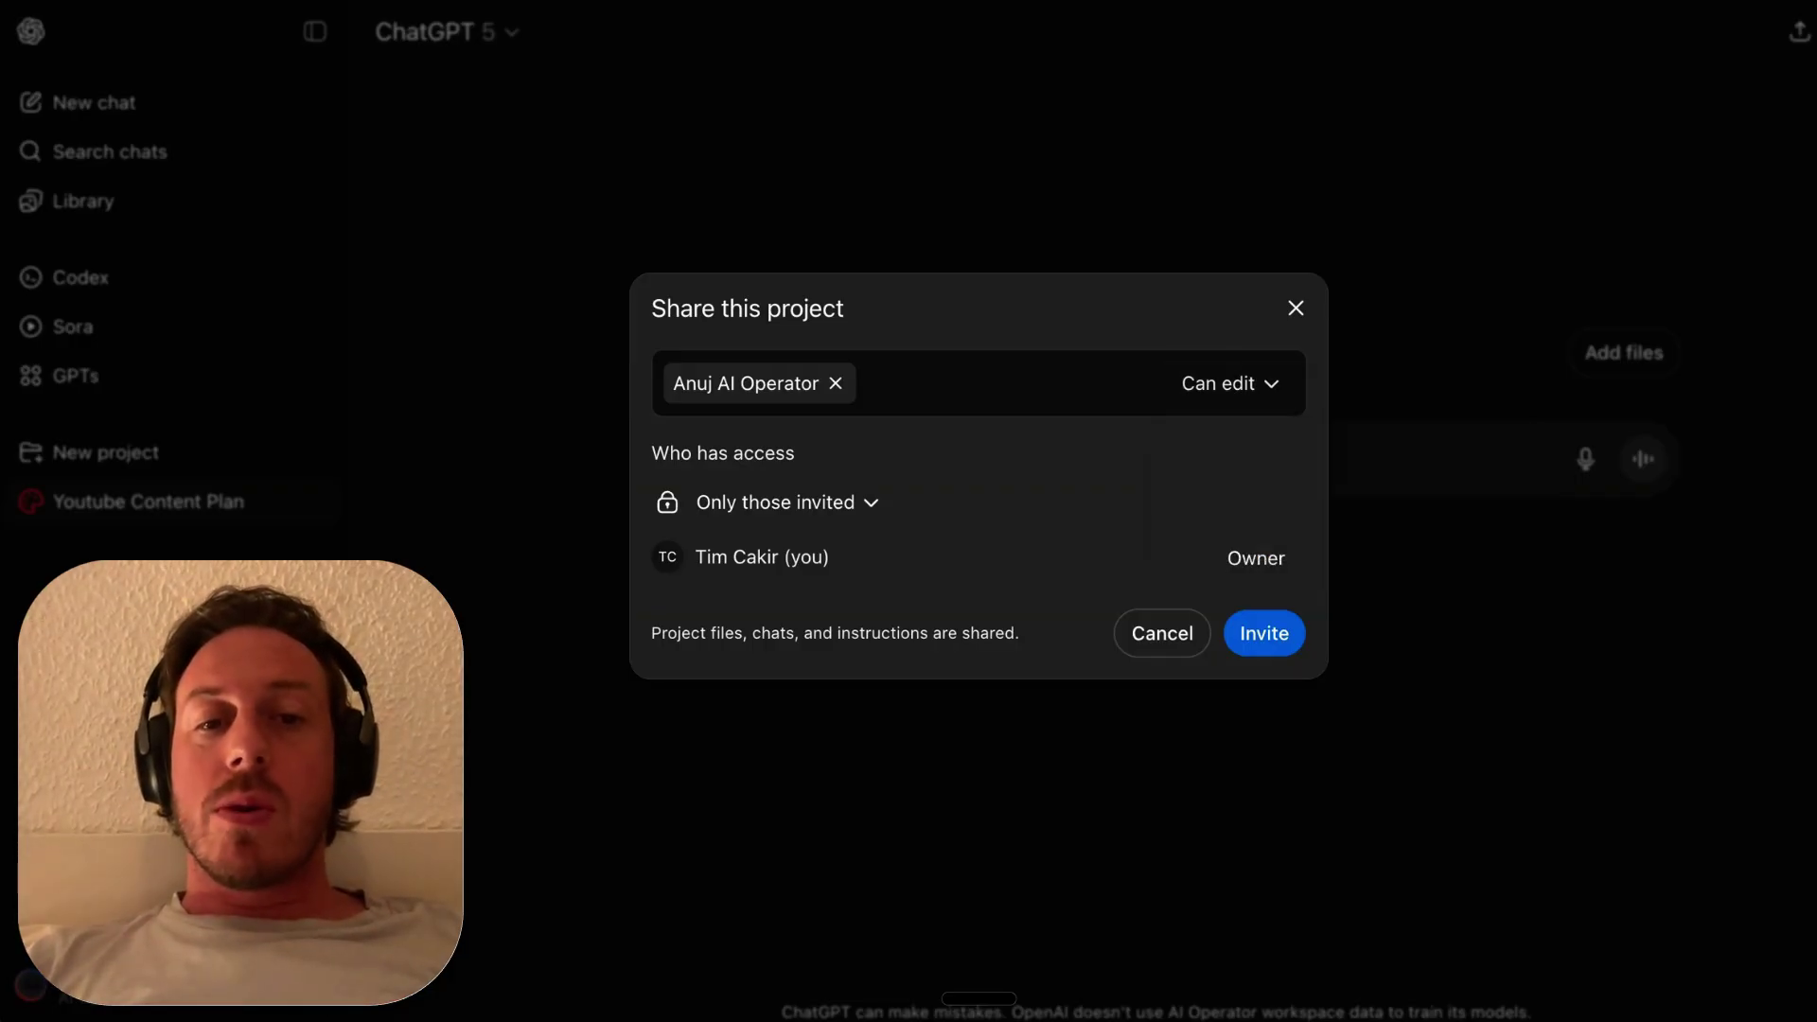
Step: Switch general access to 'Anyone at AI Operator with the link', then back to 'Only those invited'
left_click(776, 502)
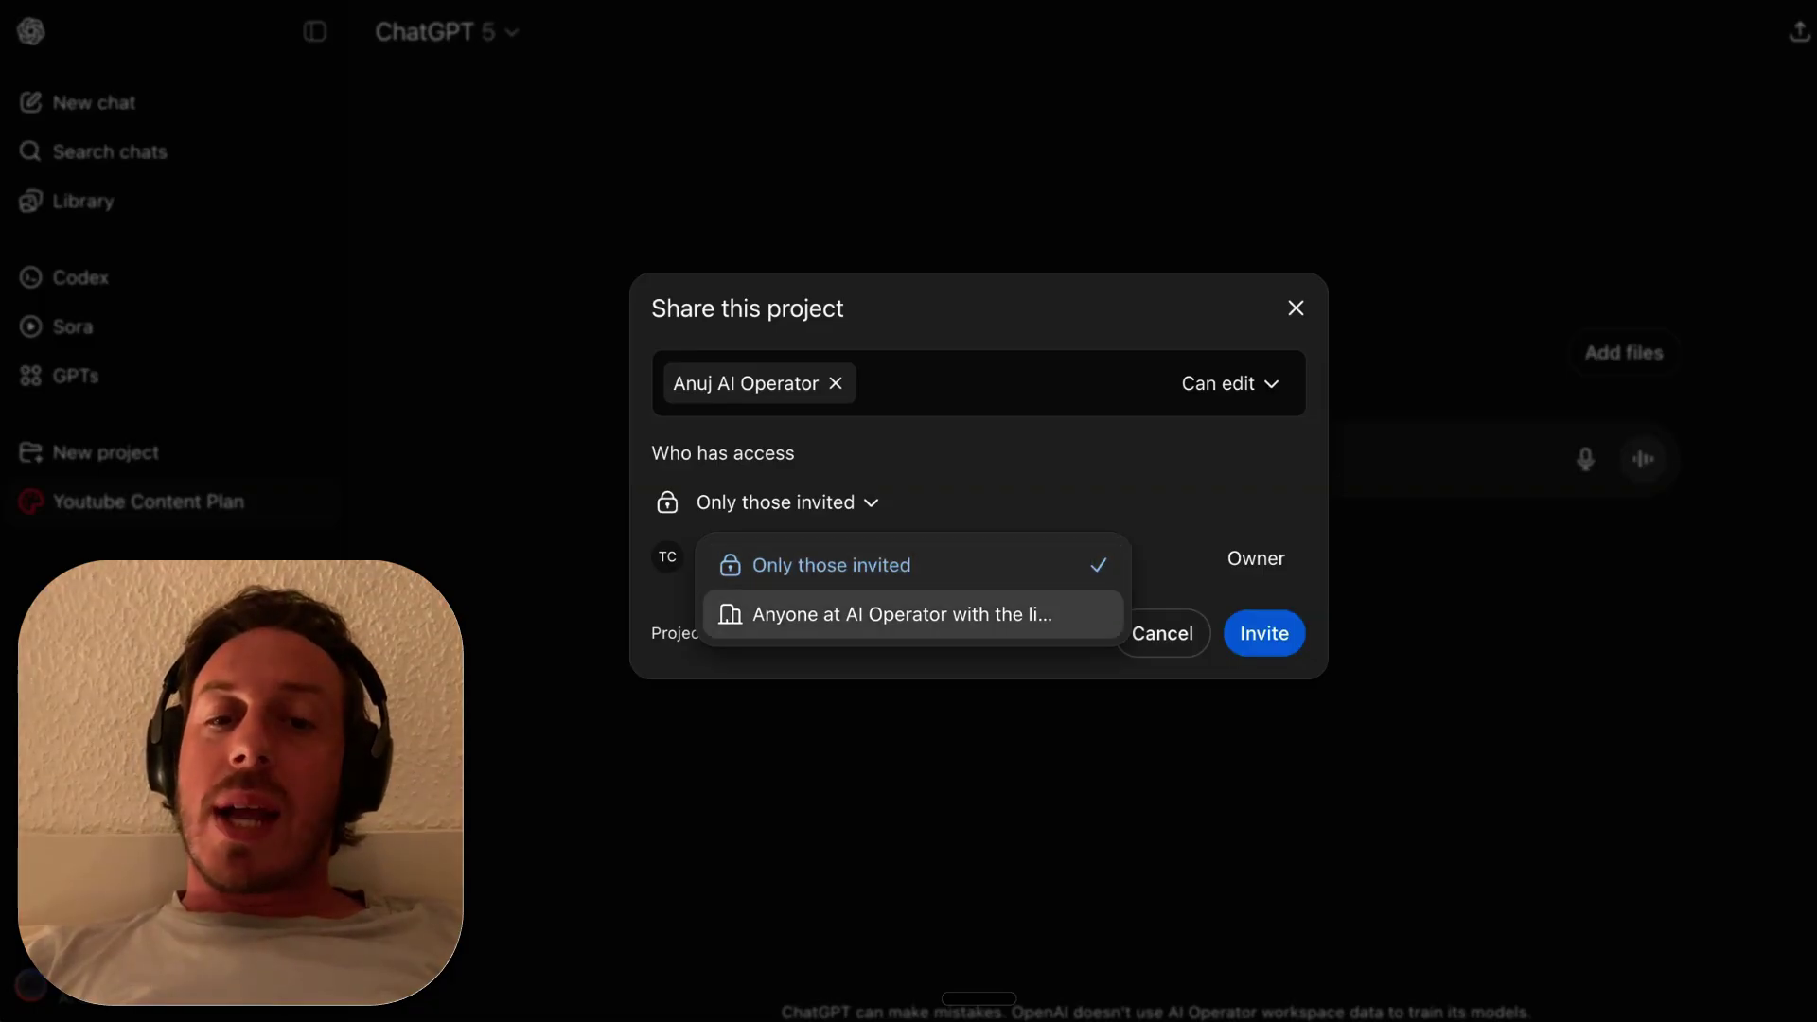
left_click(932, 615)
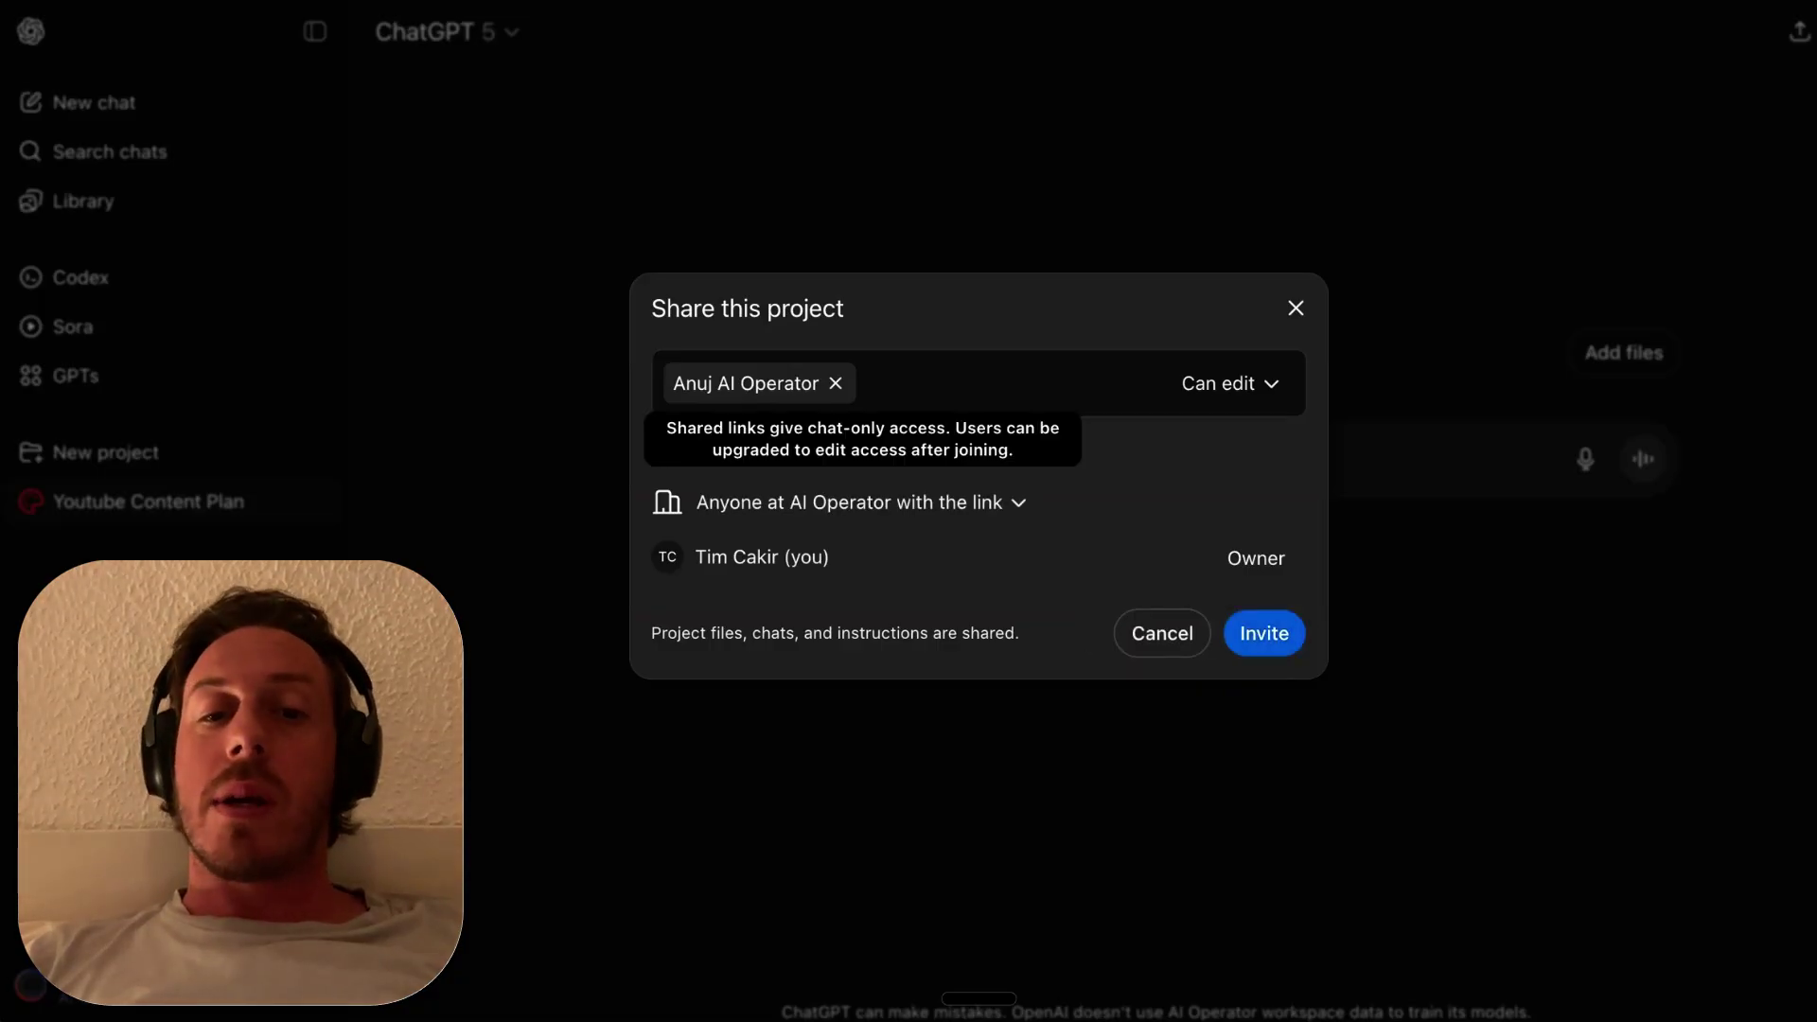
left_click(849, 502)
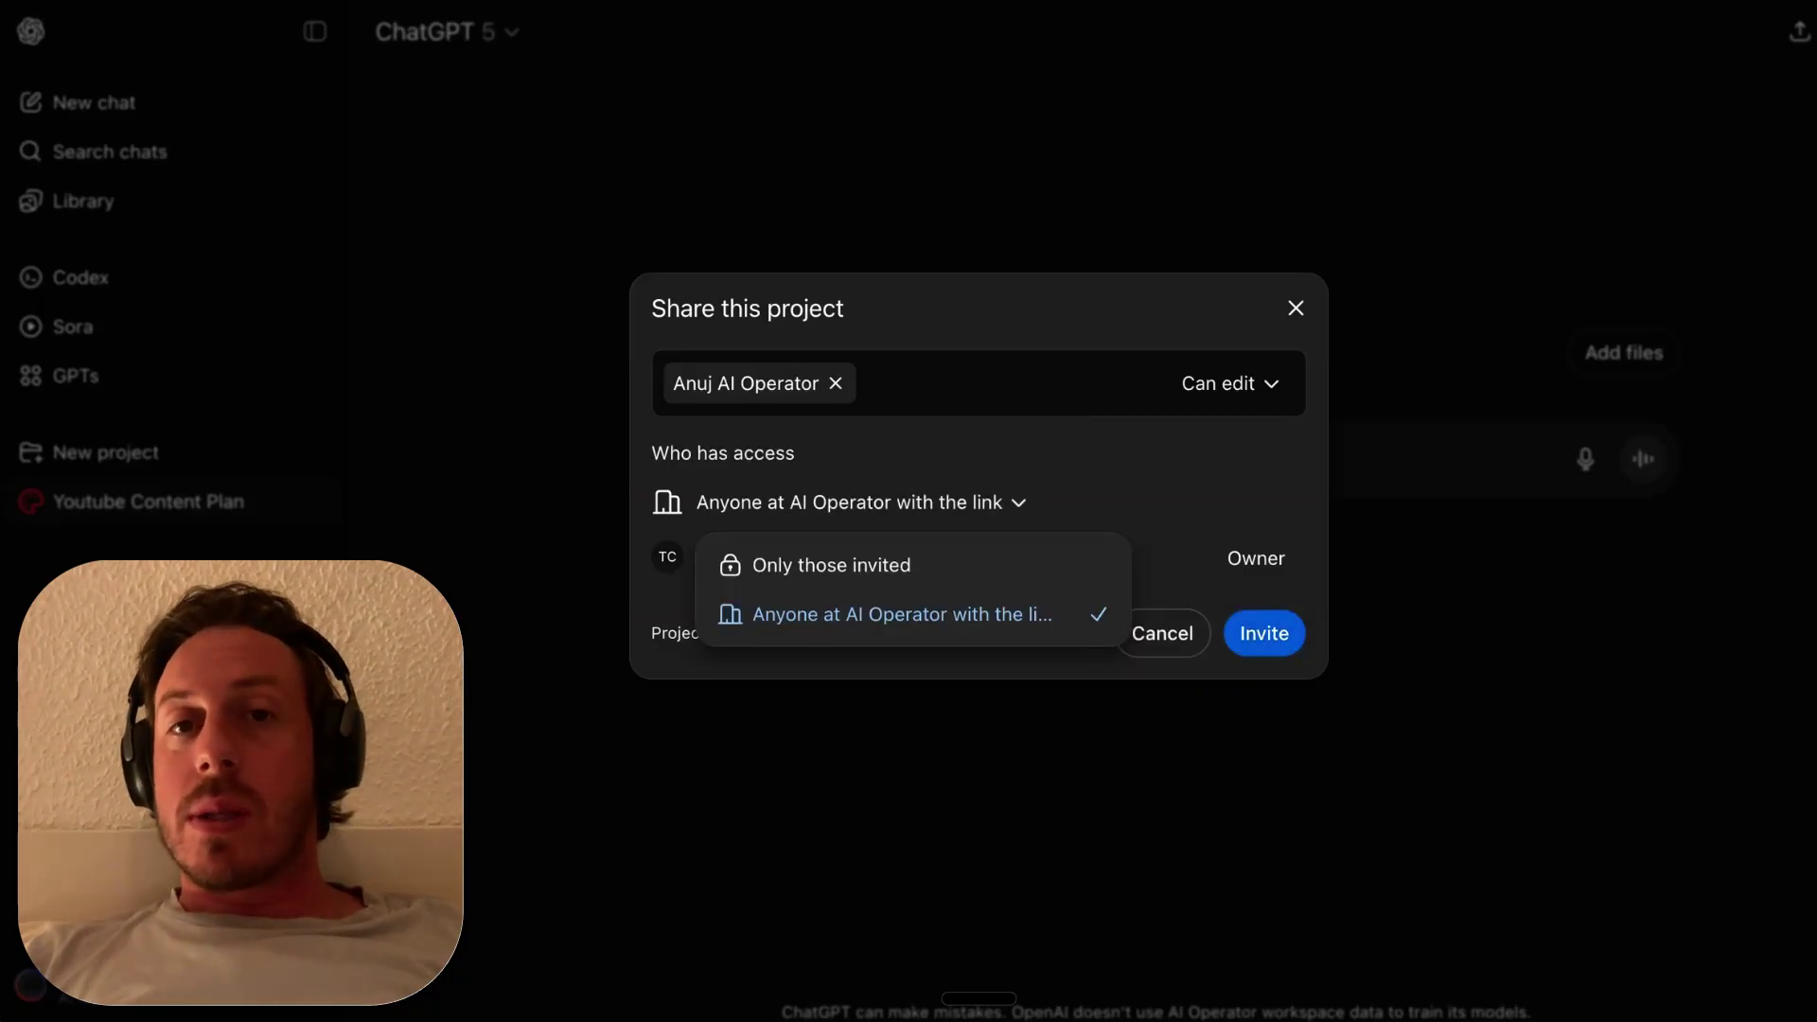
left_click(849, 501)
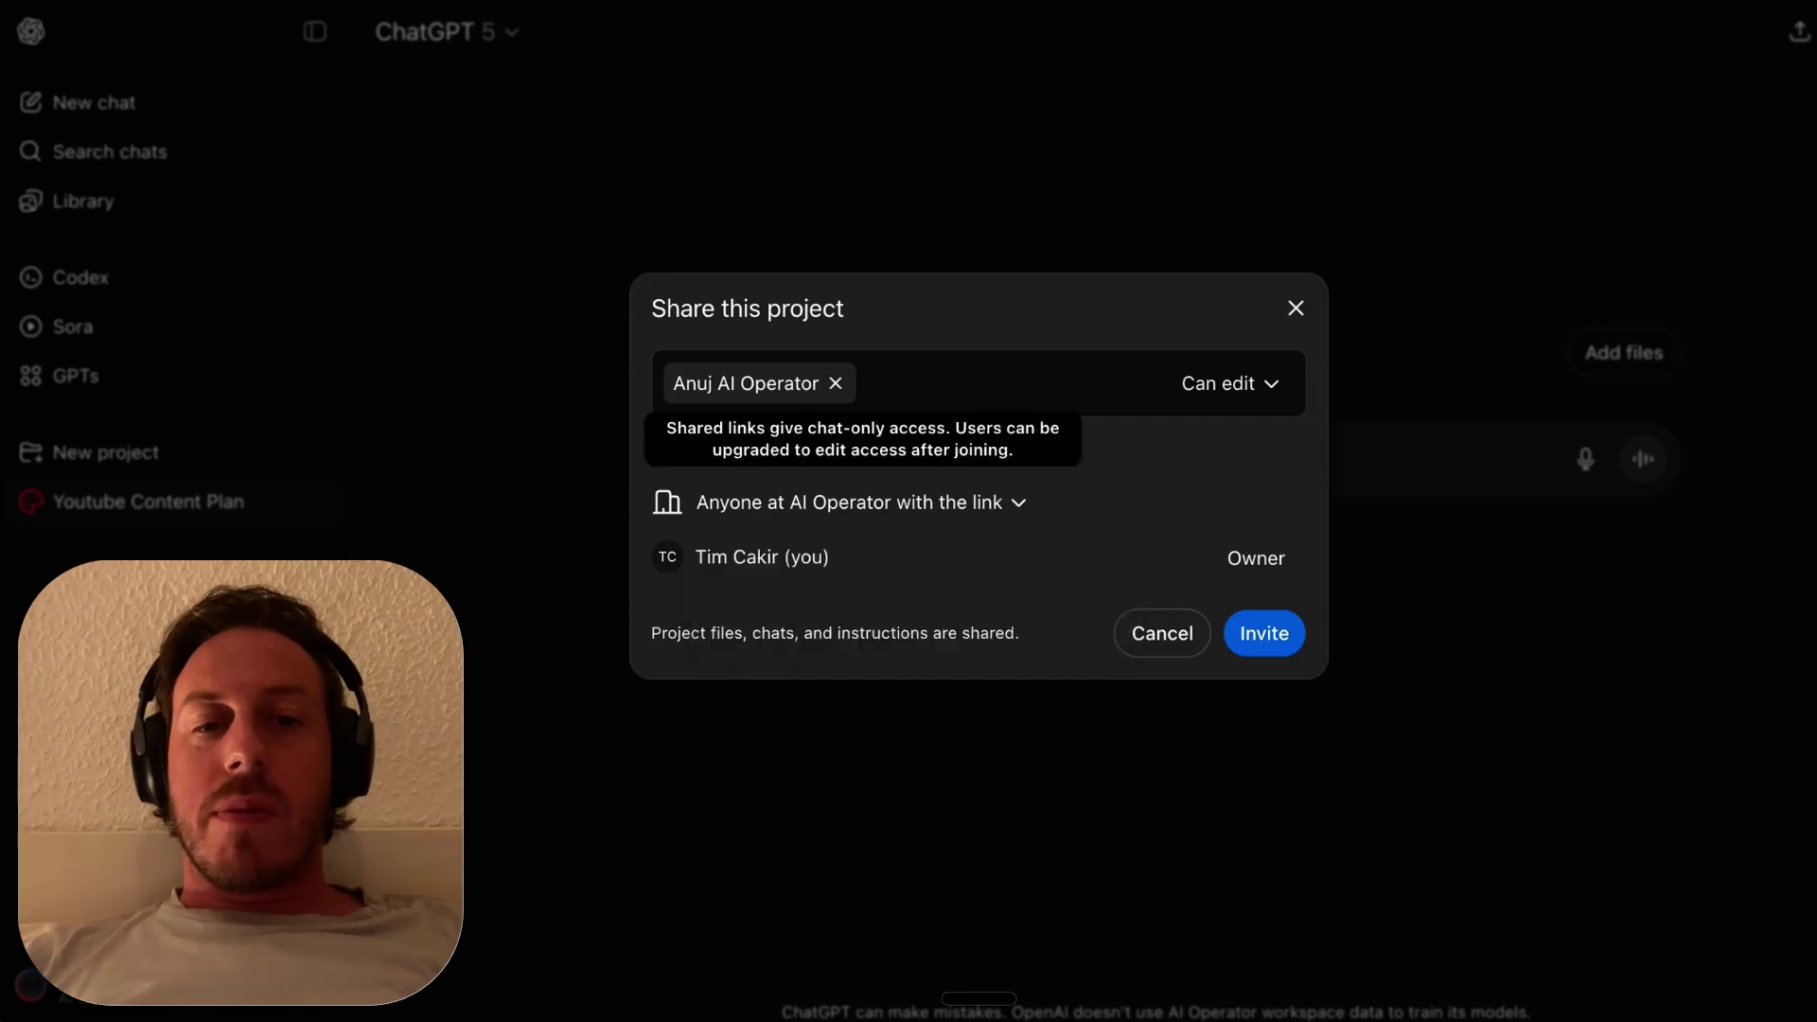
left_click(849, 501)
left_click(831, 565)
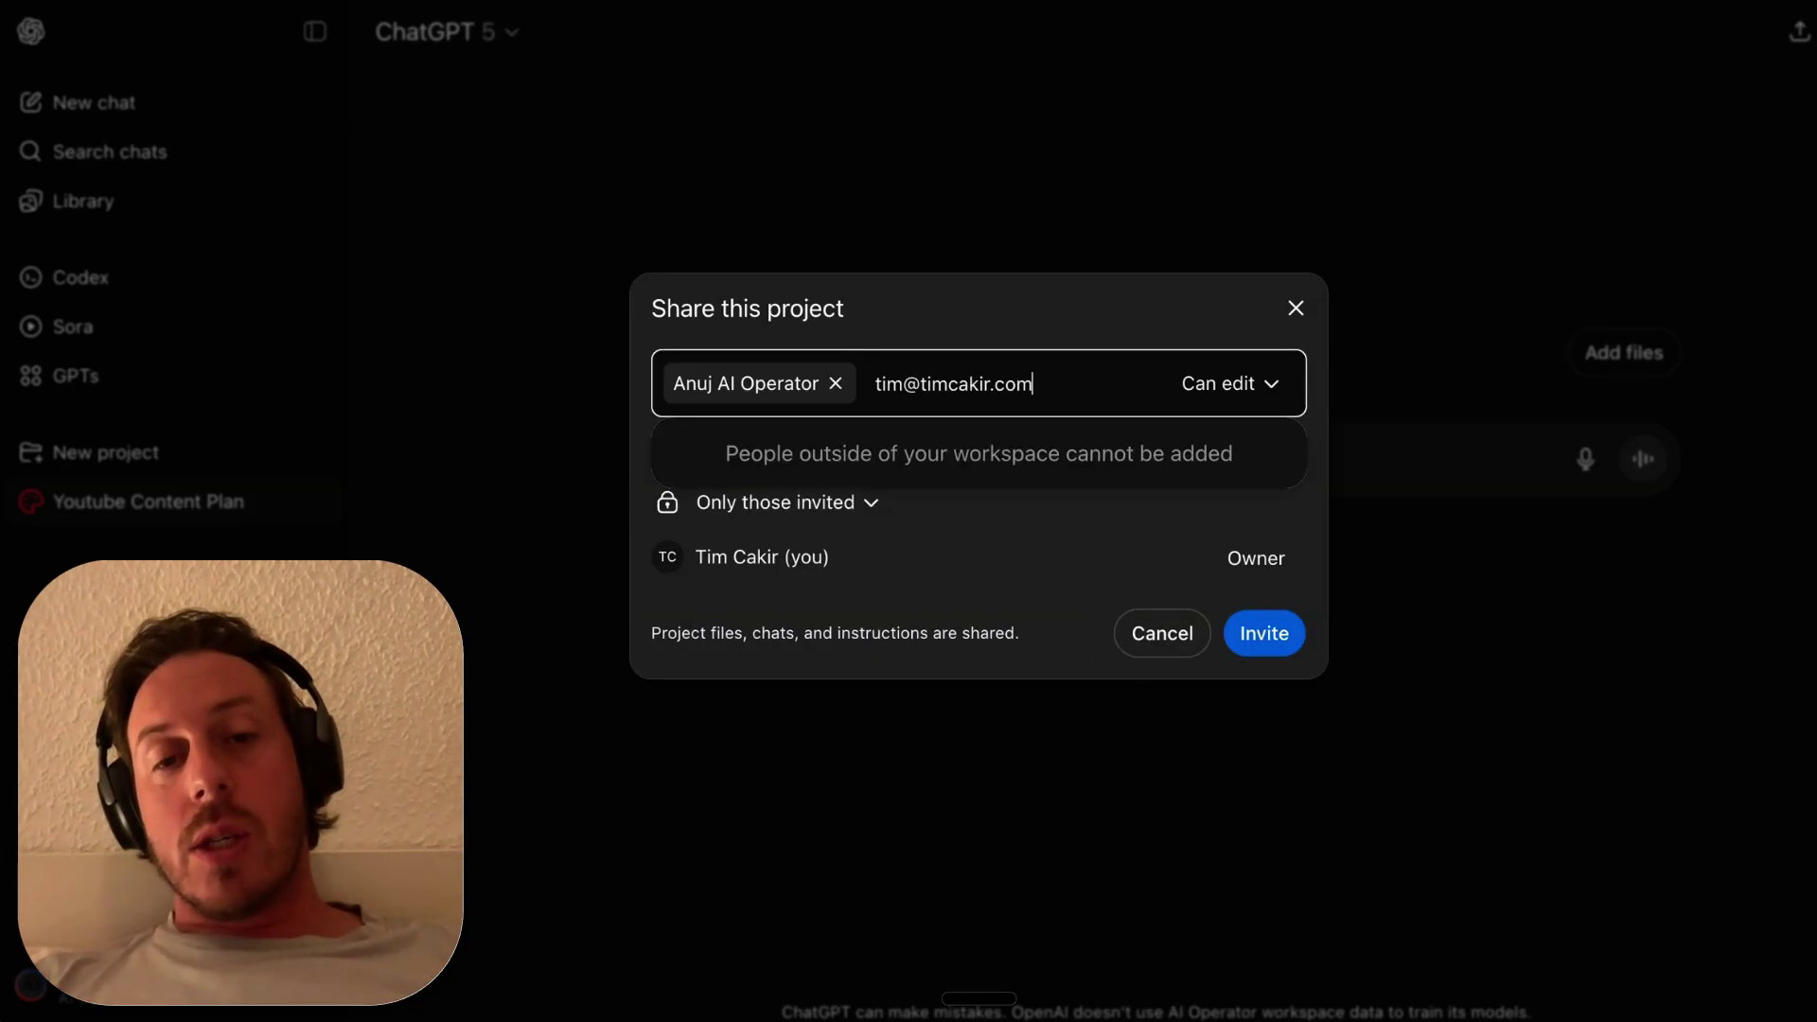
Step: Remove the outside e-mail address and send the invitation to the teammate
key("BackSpace")
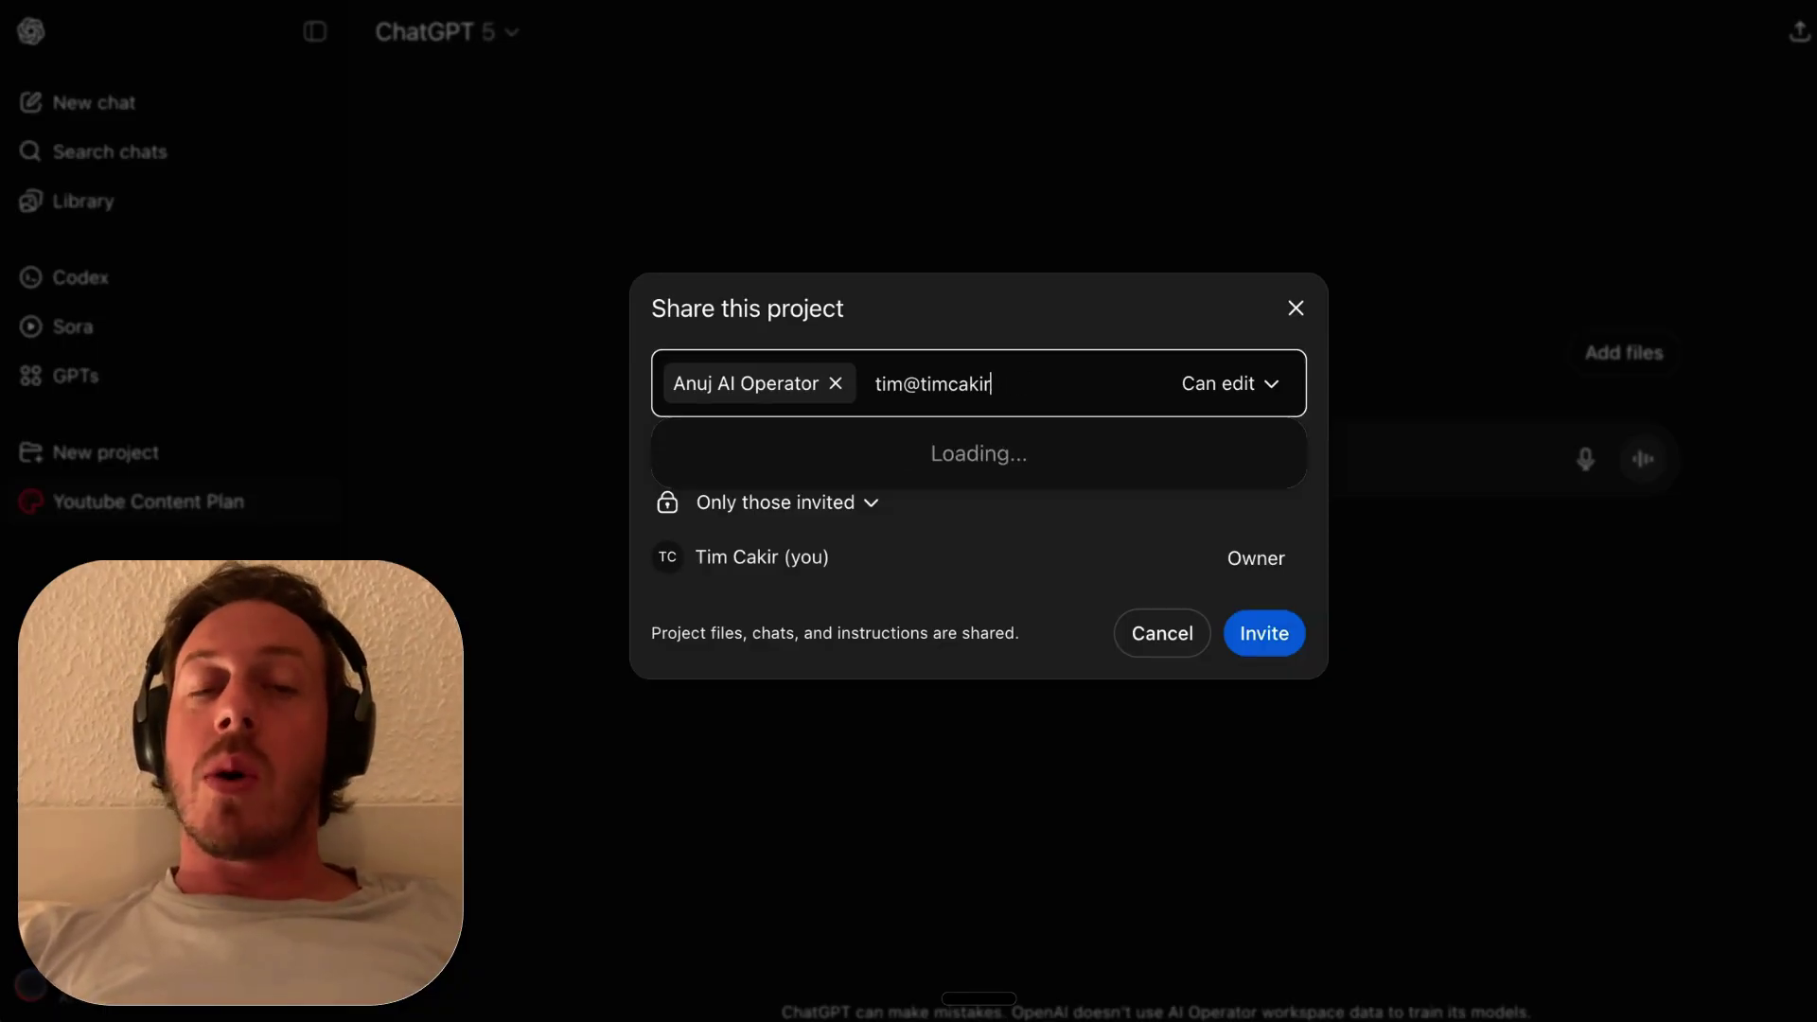
key("BackSpace")
key("BackSpace")
key("BackSpace")
key("BackSpace")
key("BackSpace")
key("BackSpace")
key("BackSpace")
key("BackSpace")
key("BackSpace")
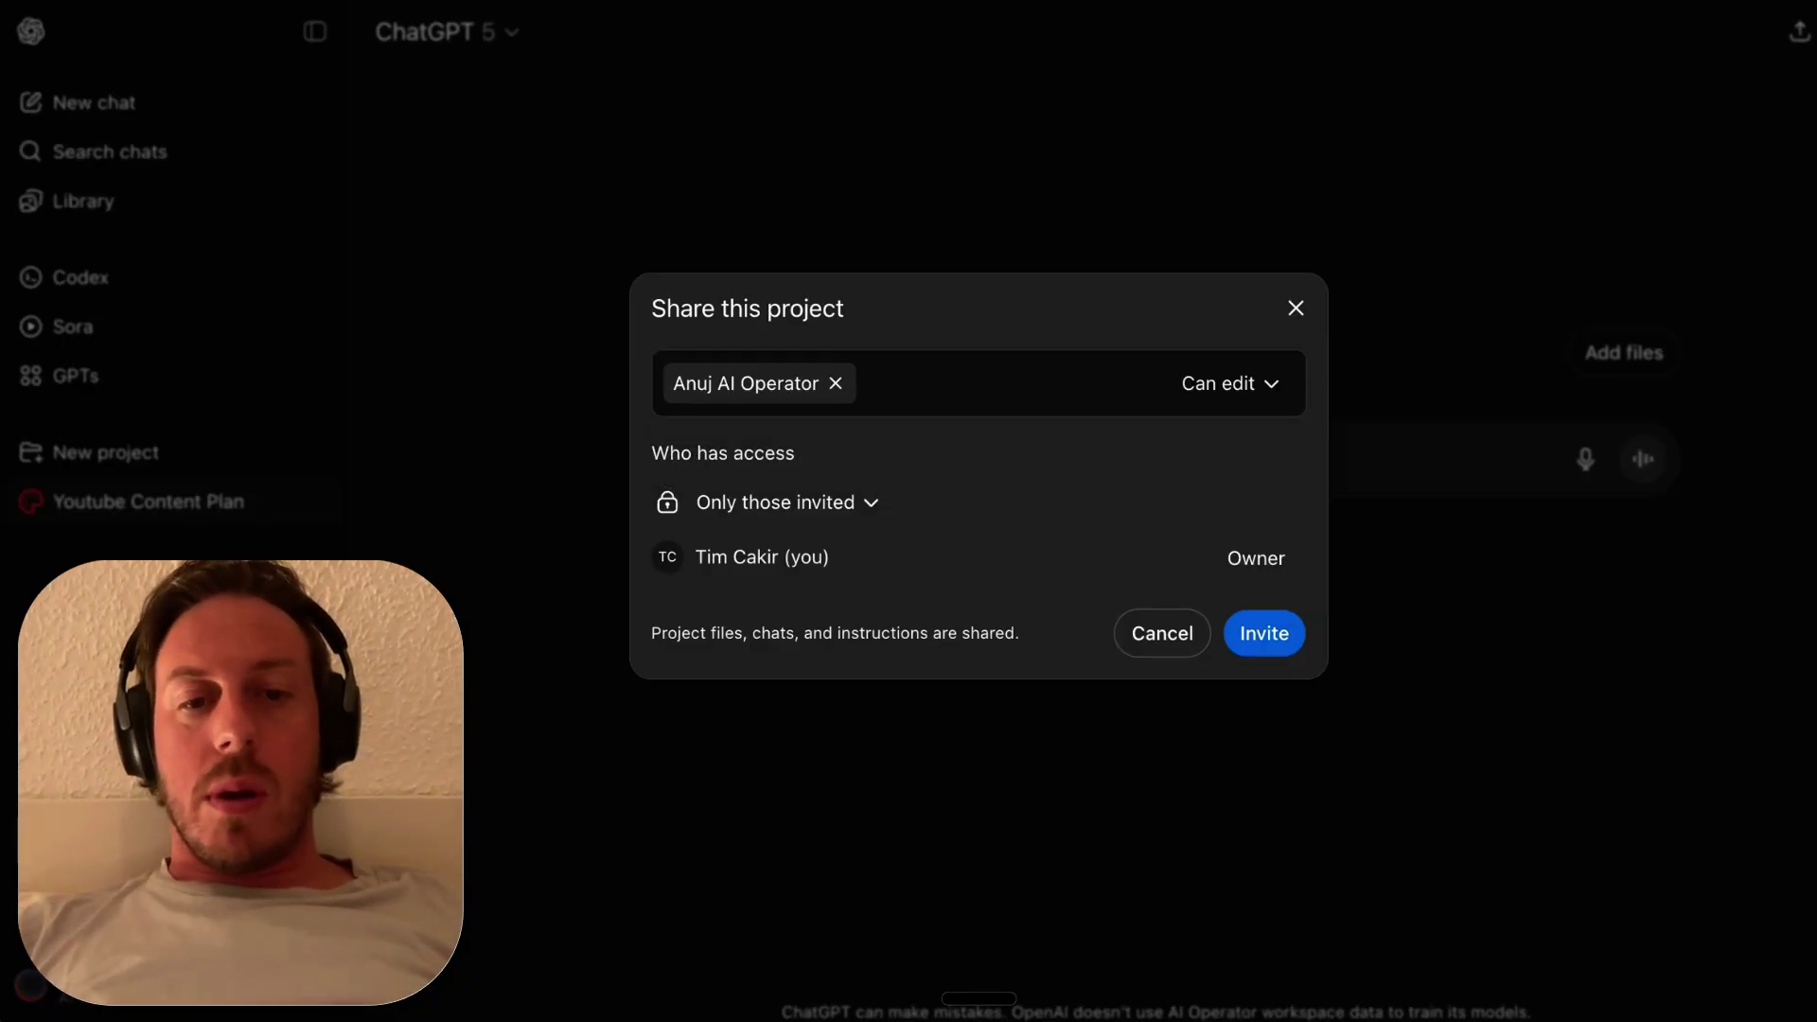
left_click(1276, 633)
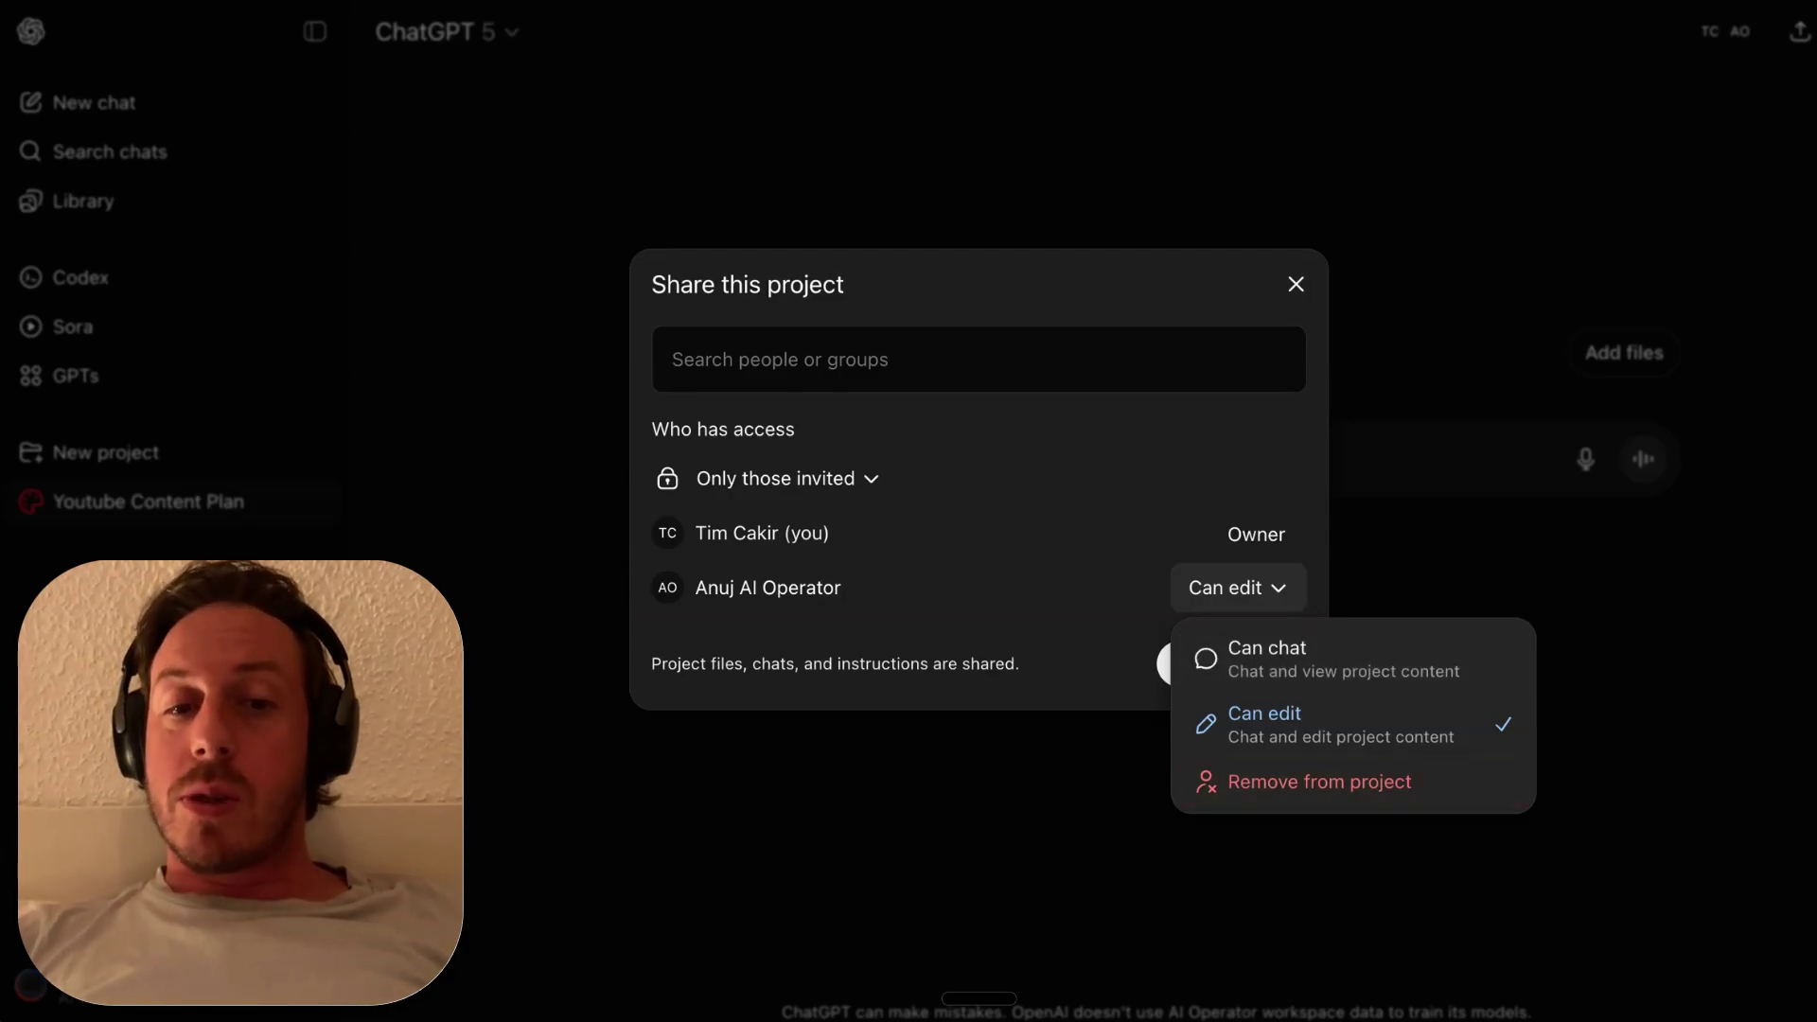
Step: Close the Share this project dialog to return to the project page
key("Escape")
key("Escape")
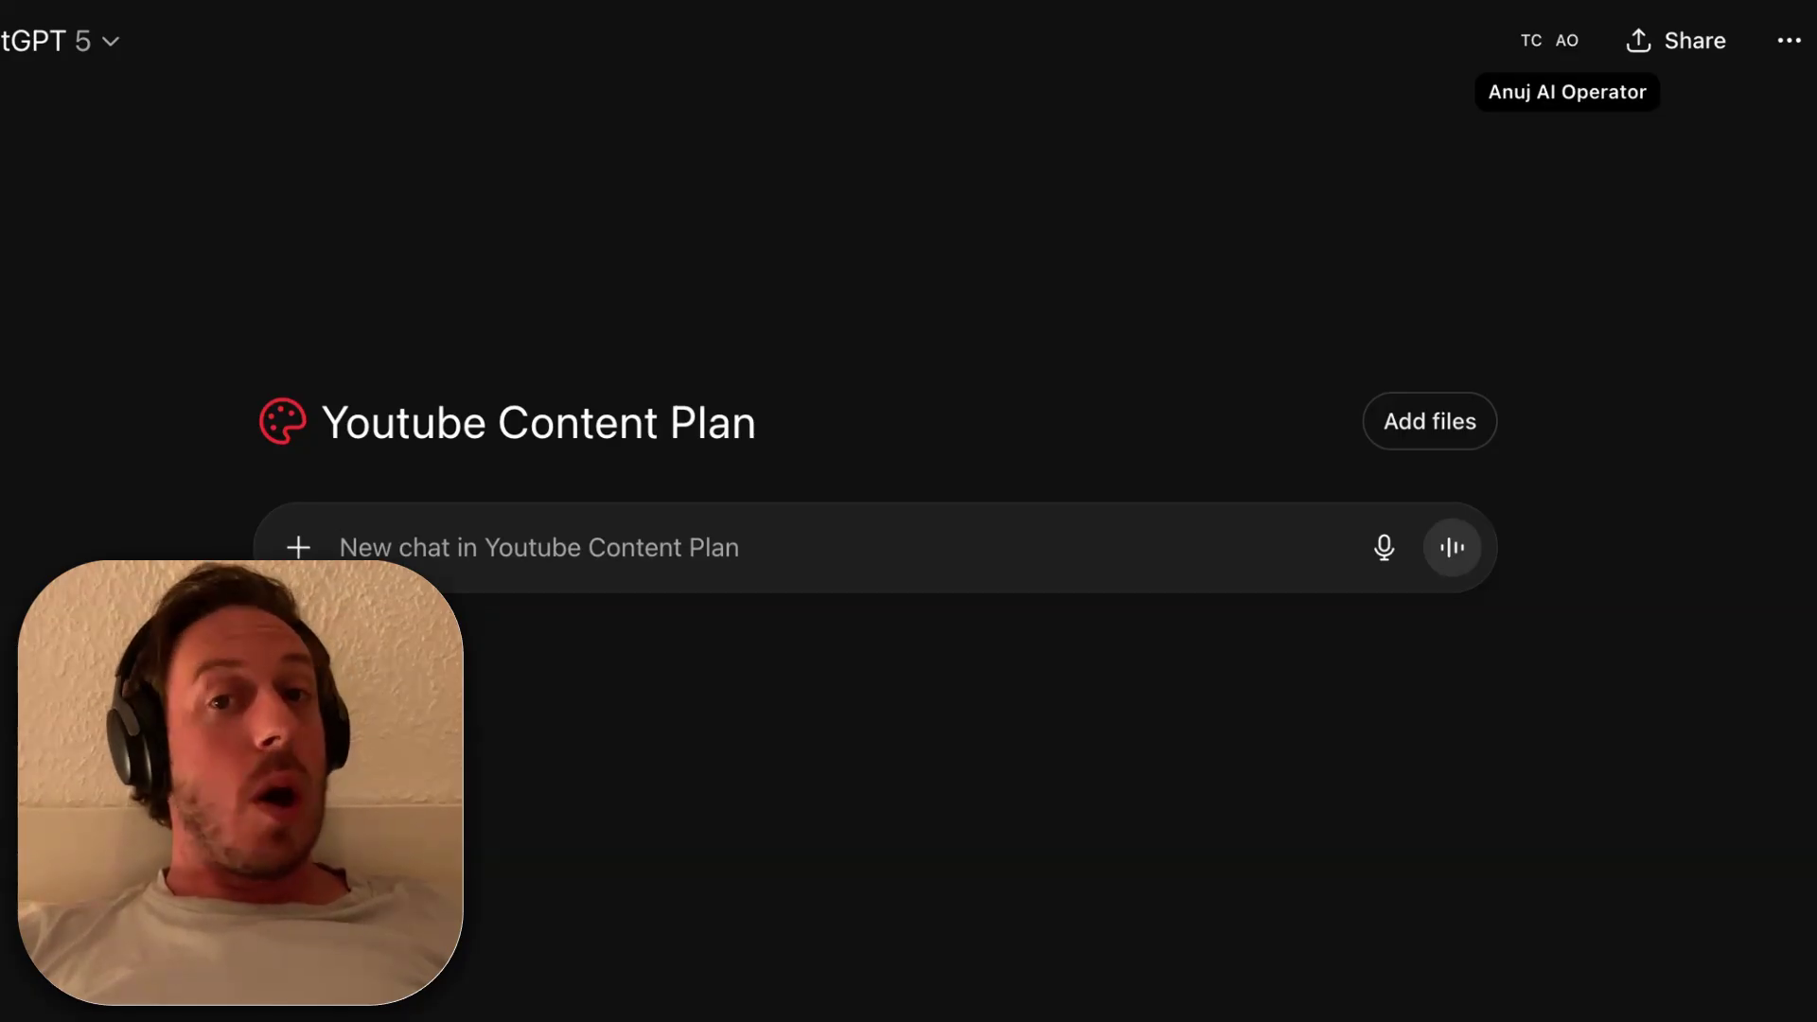
Step: Ask ChatGPT to draft project instructions for the channel about practical AI-in-business tips, then copy the reply
left_click(1788, 40)
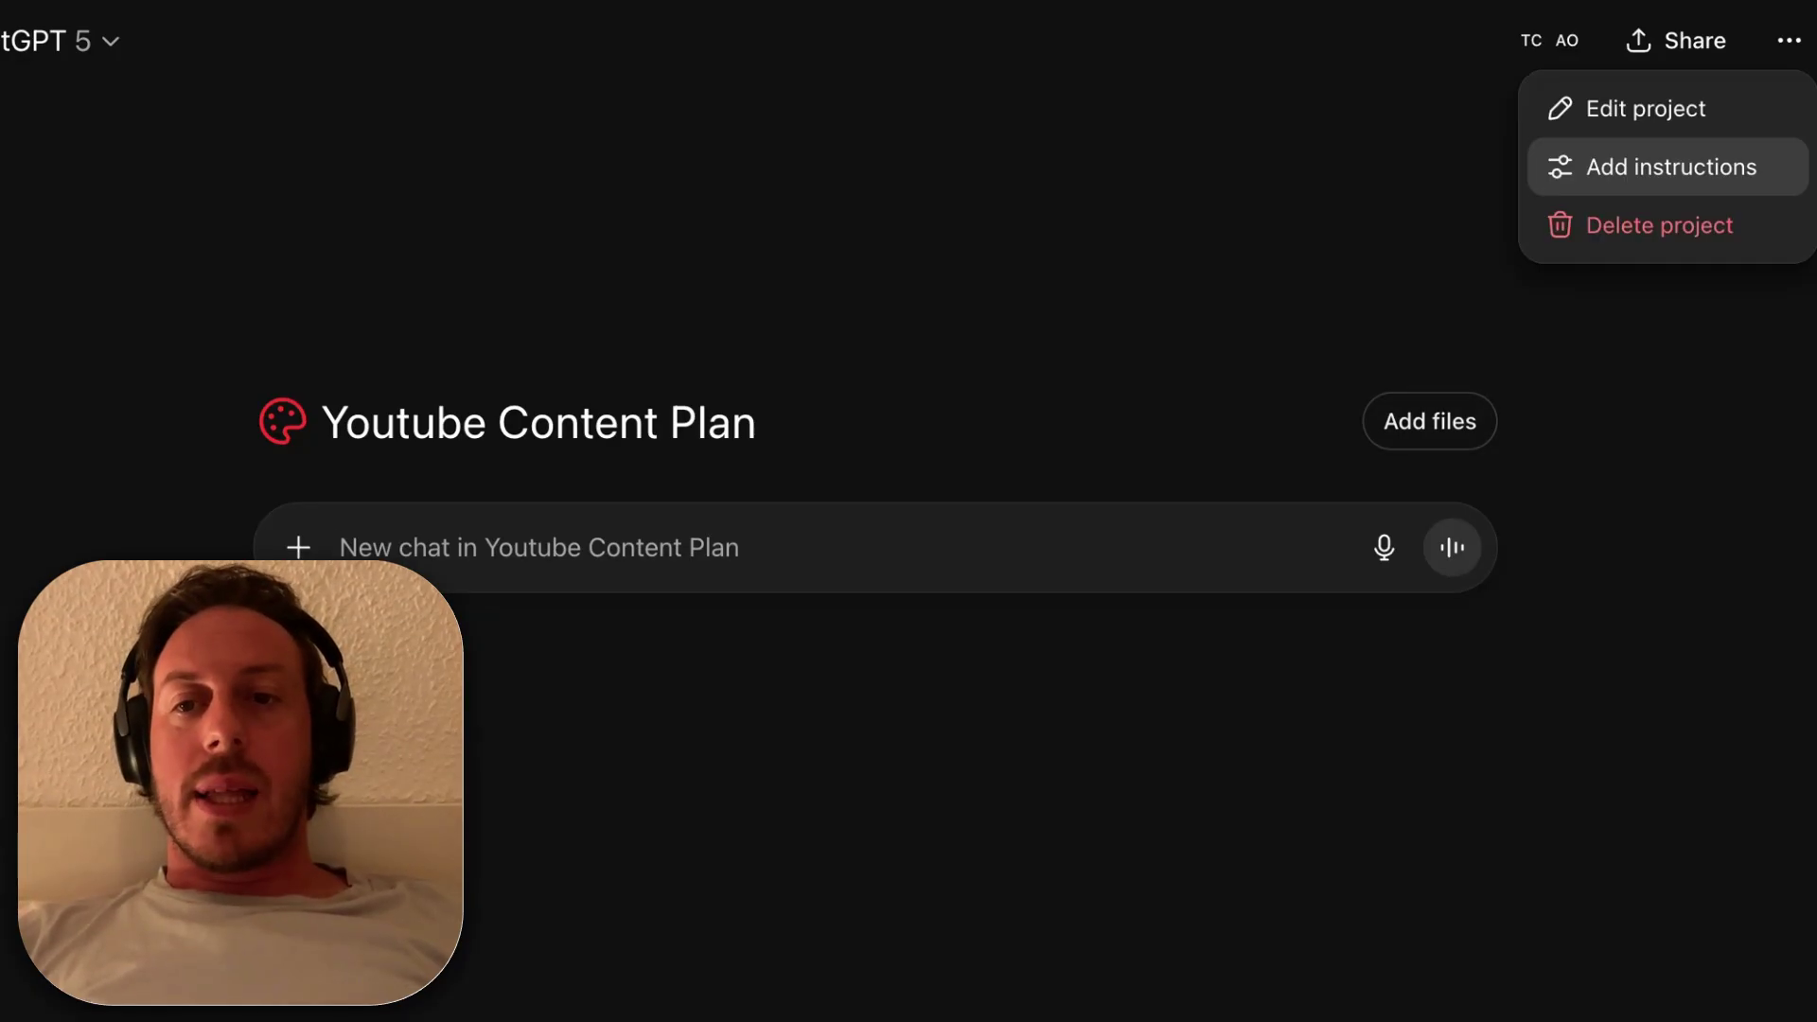
left_click(1672, 166)
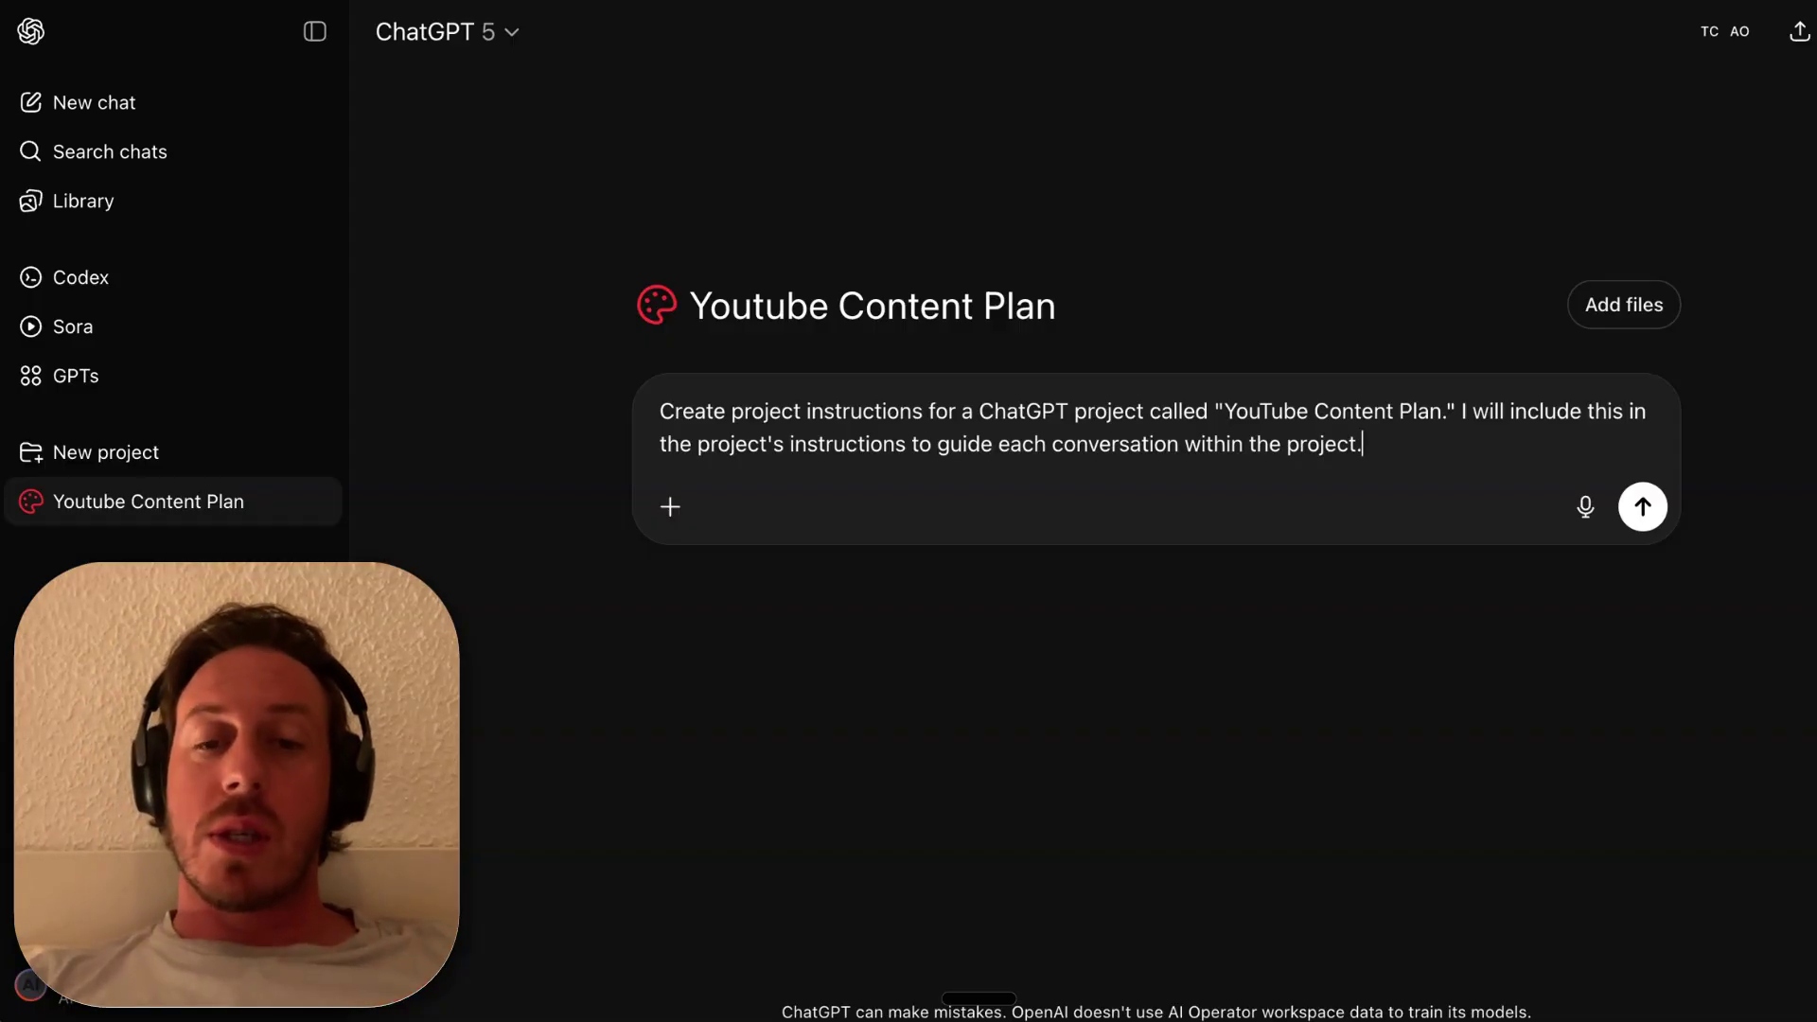
key("shift+Return")
key("shift+Return")
type("The youtube channel")
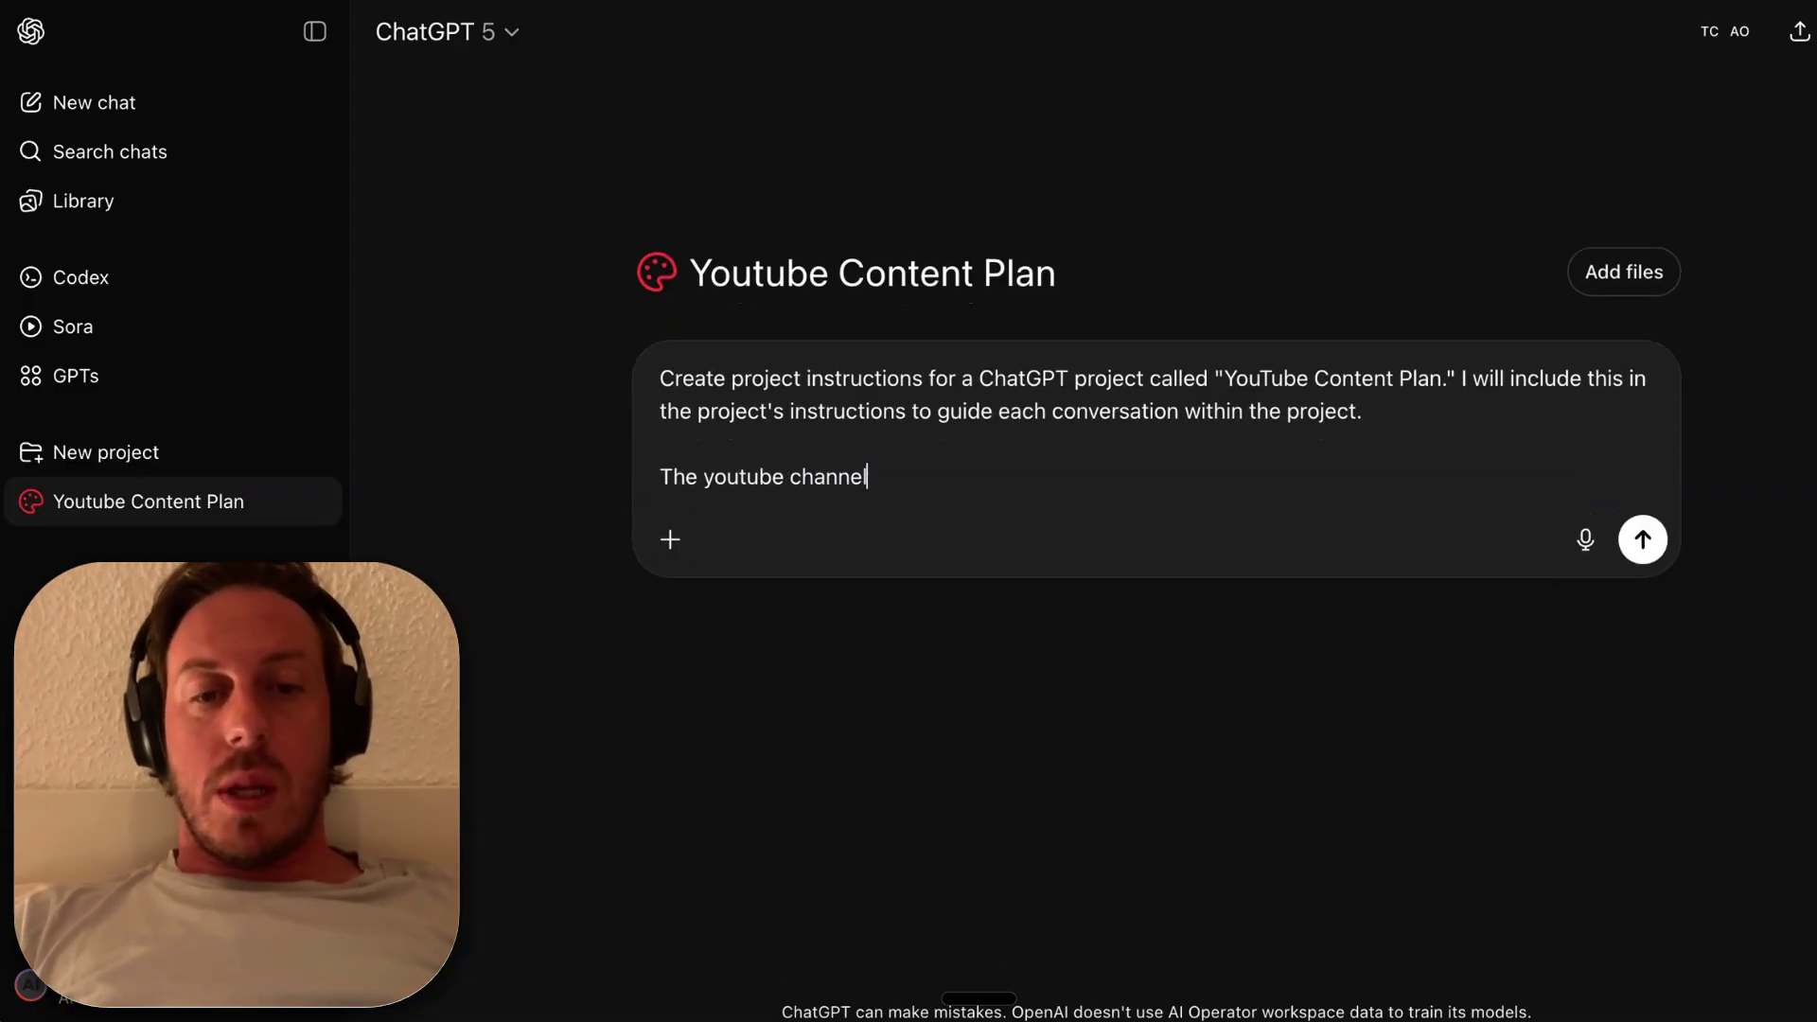
type(" is my Tim Cakir yout")
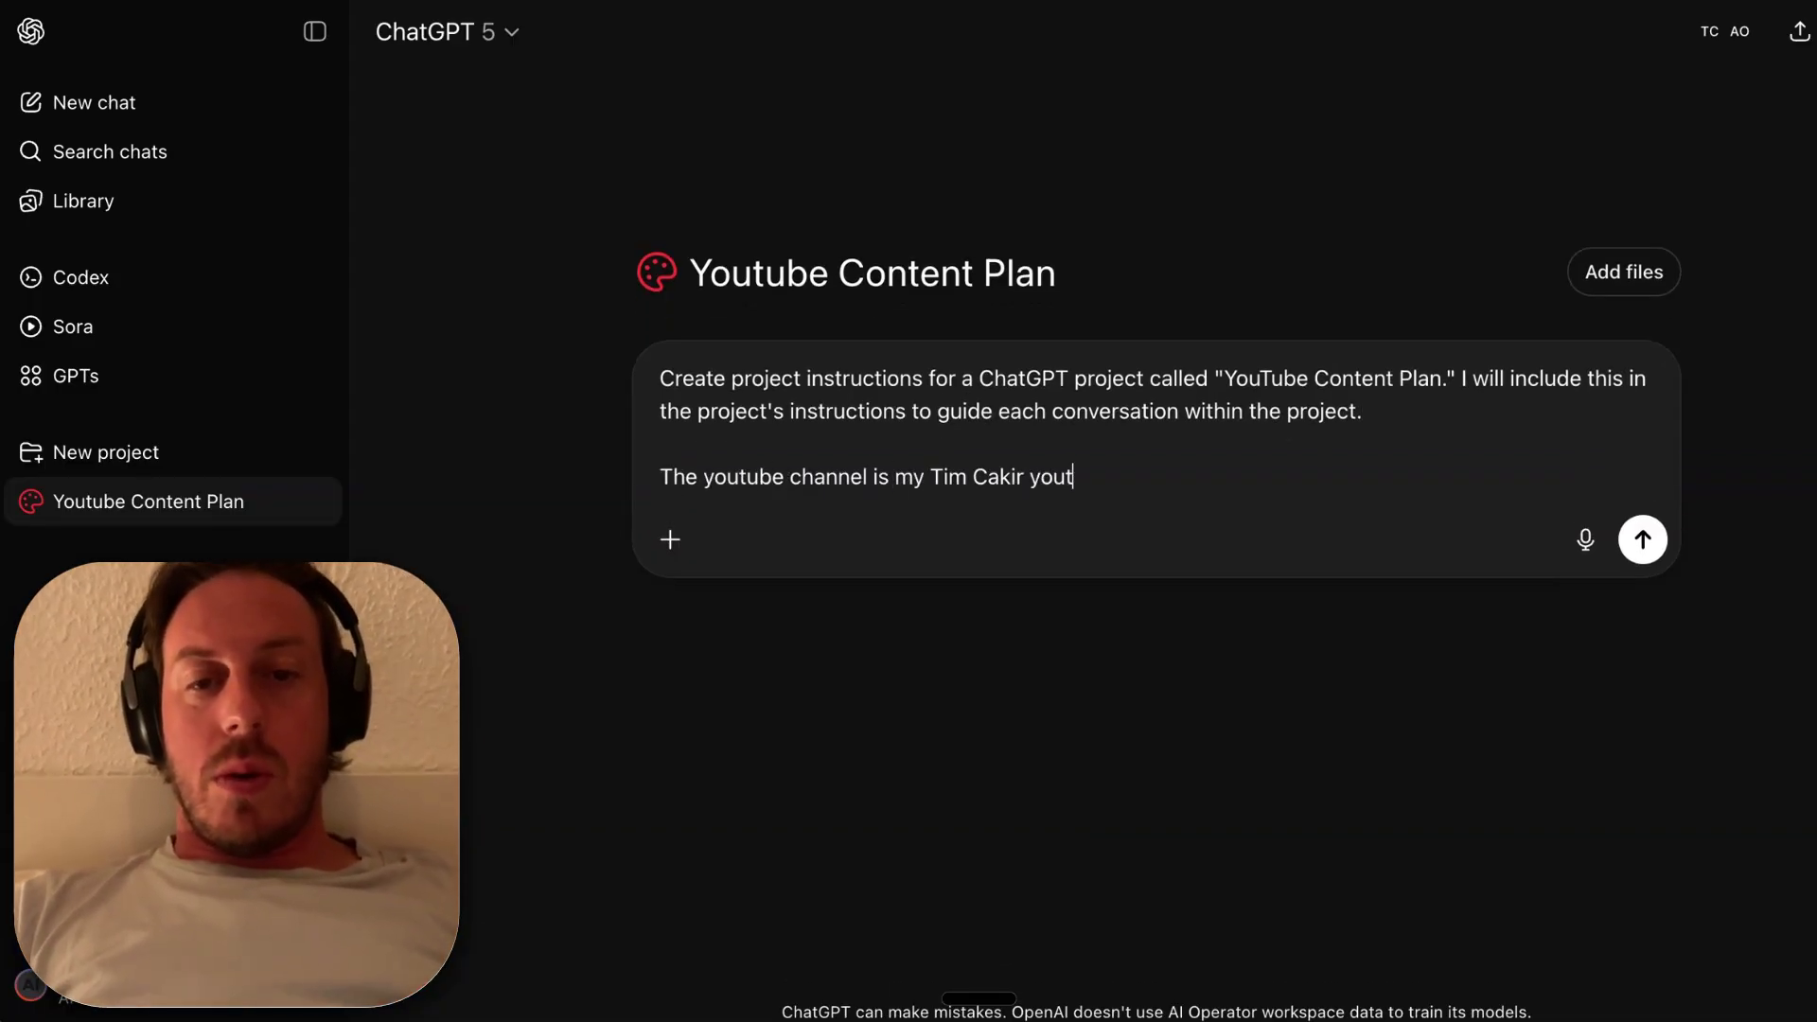
type("ube channel which is all")
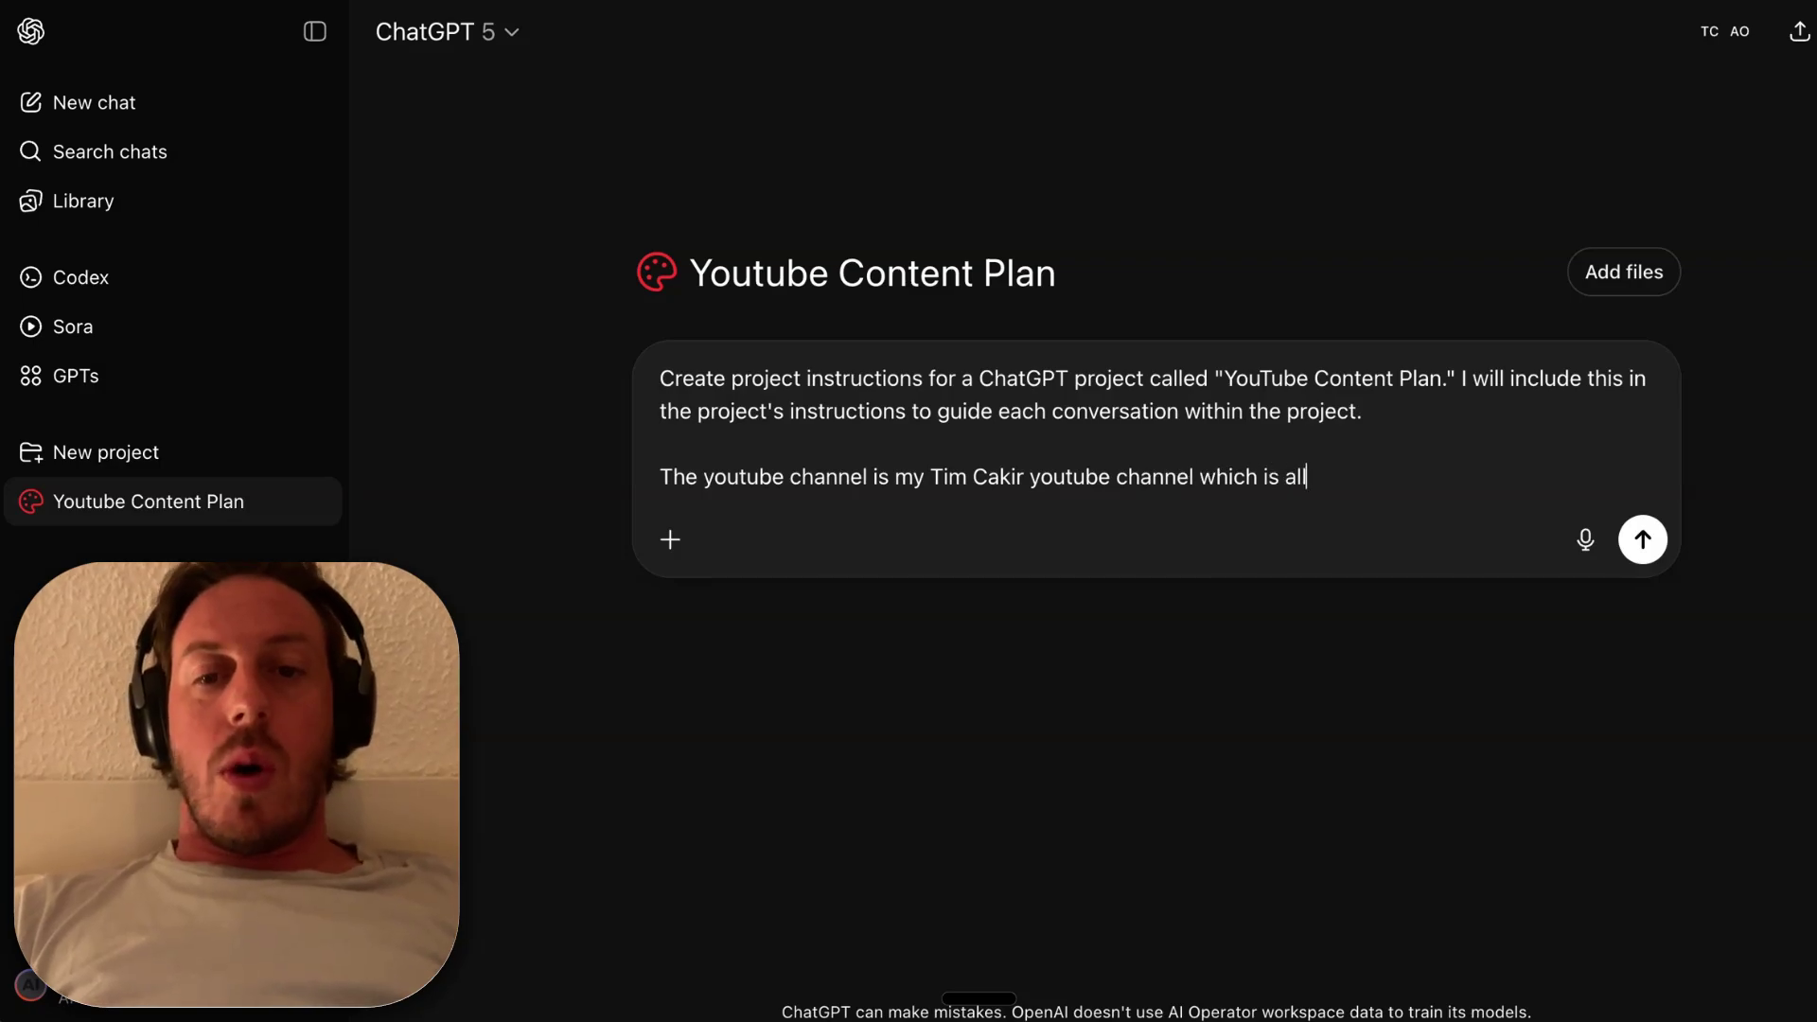
type(" about practical tip")
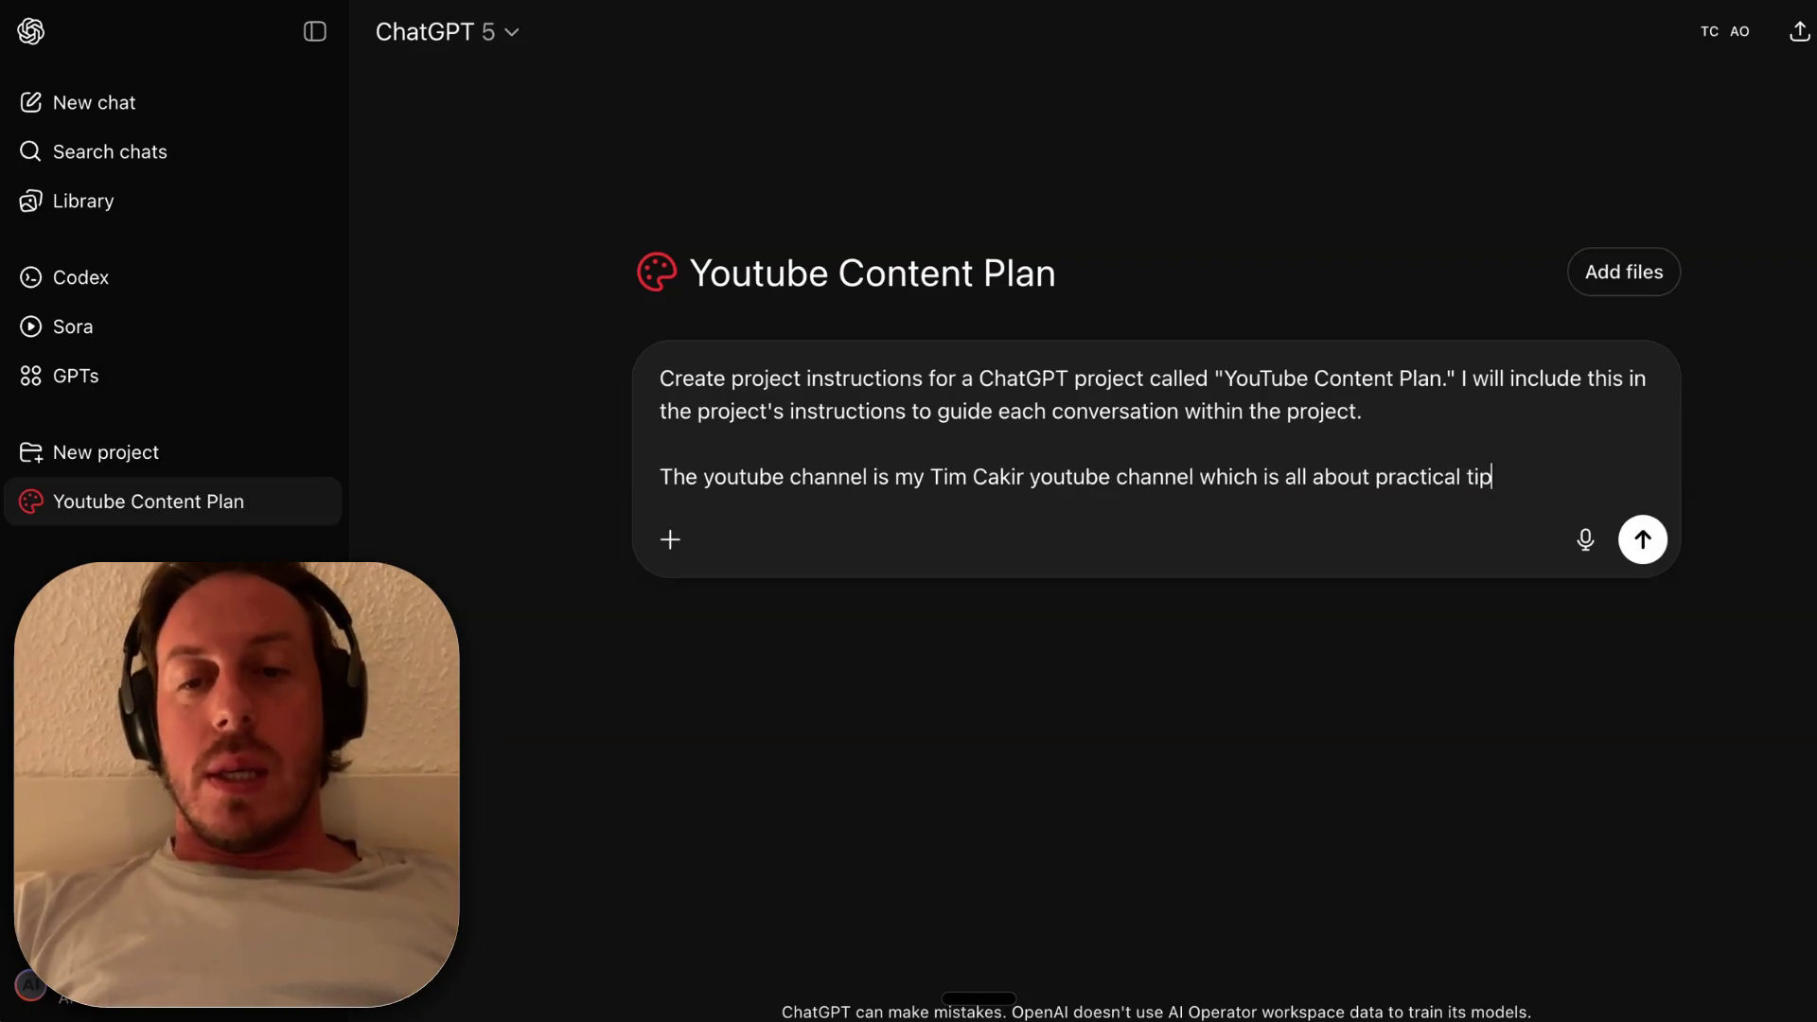
type("s and tricks to use")
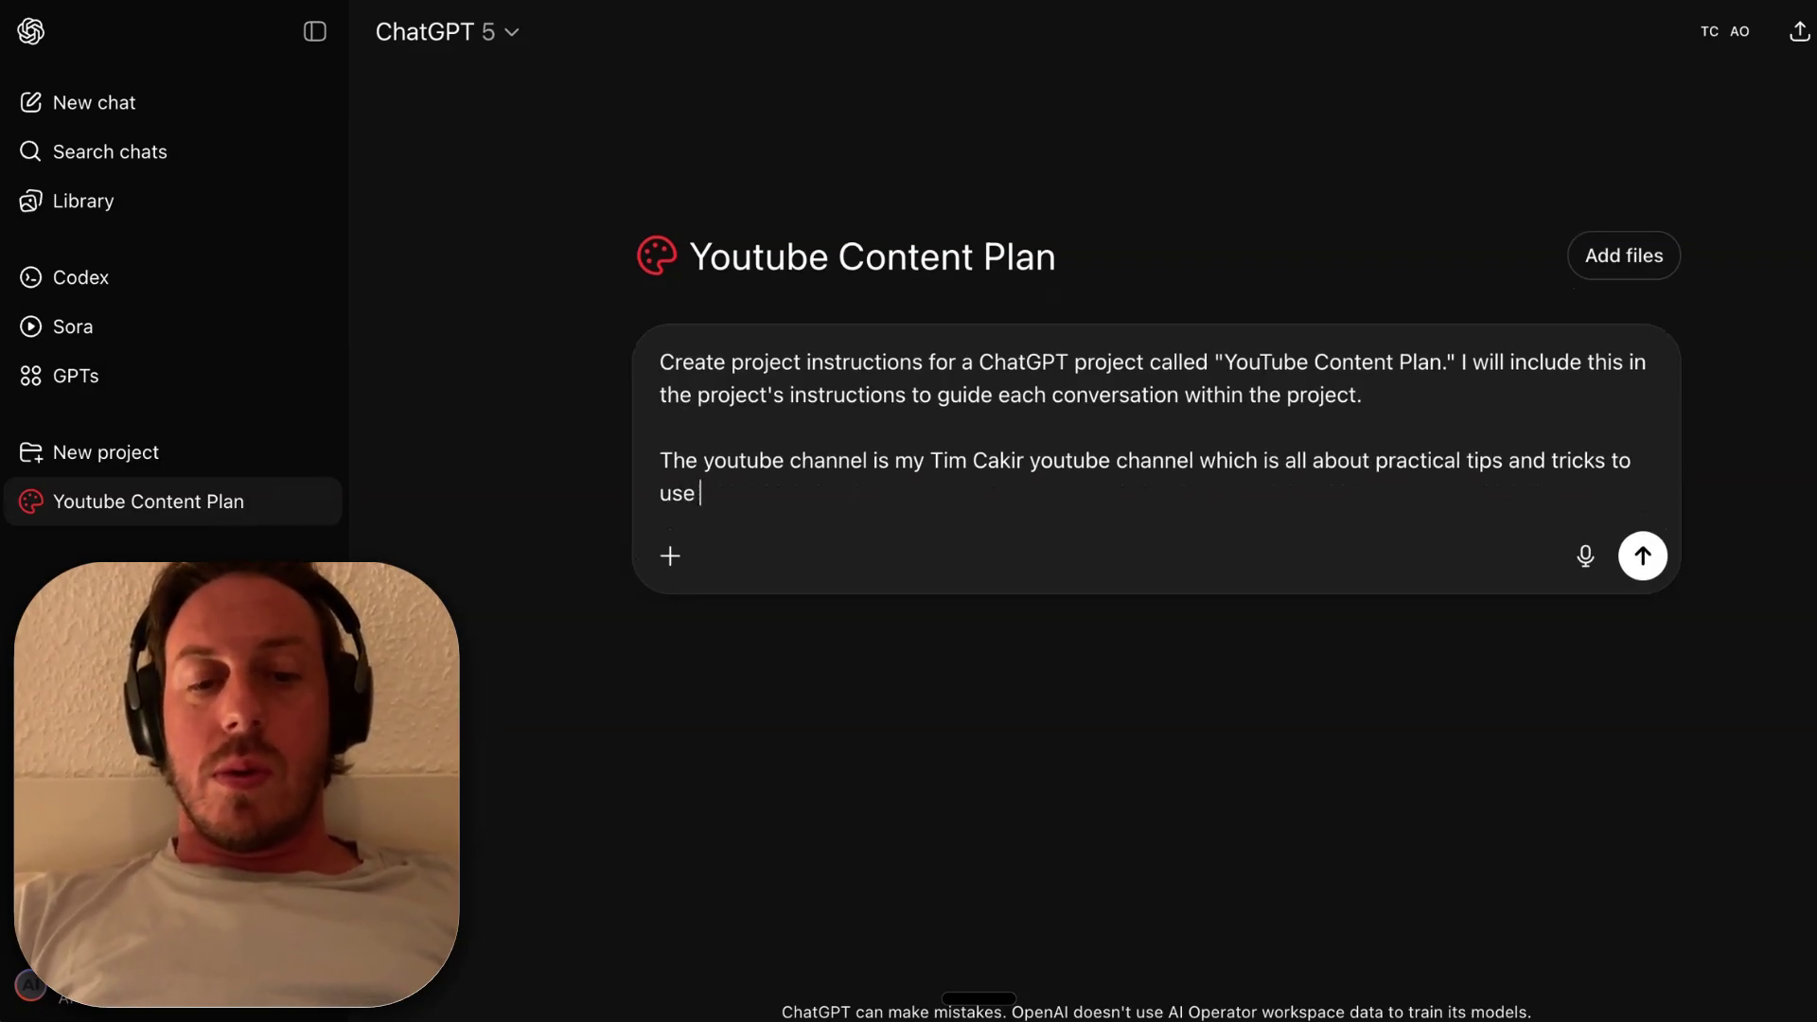
type("AI in businsse")
key("Return")
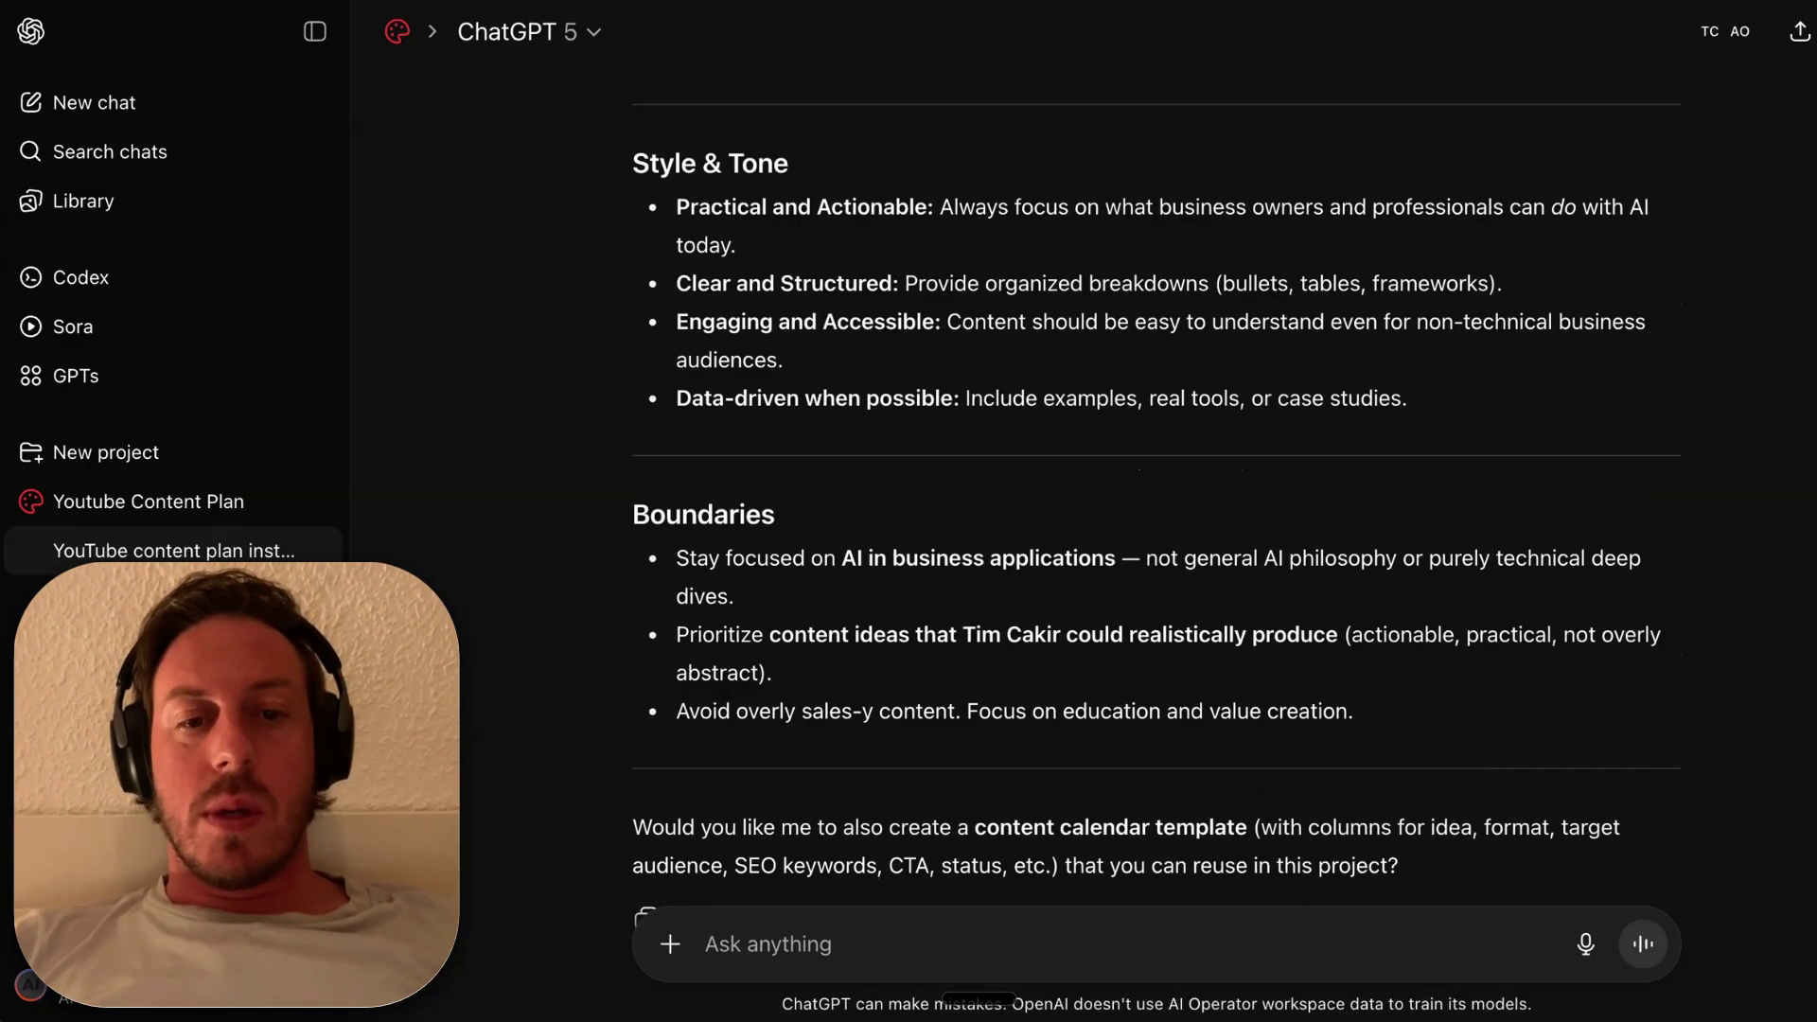
left_click(645, 701)
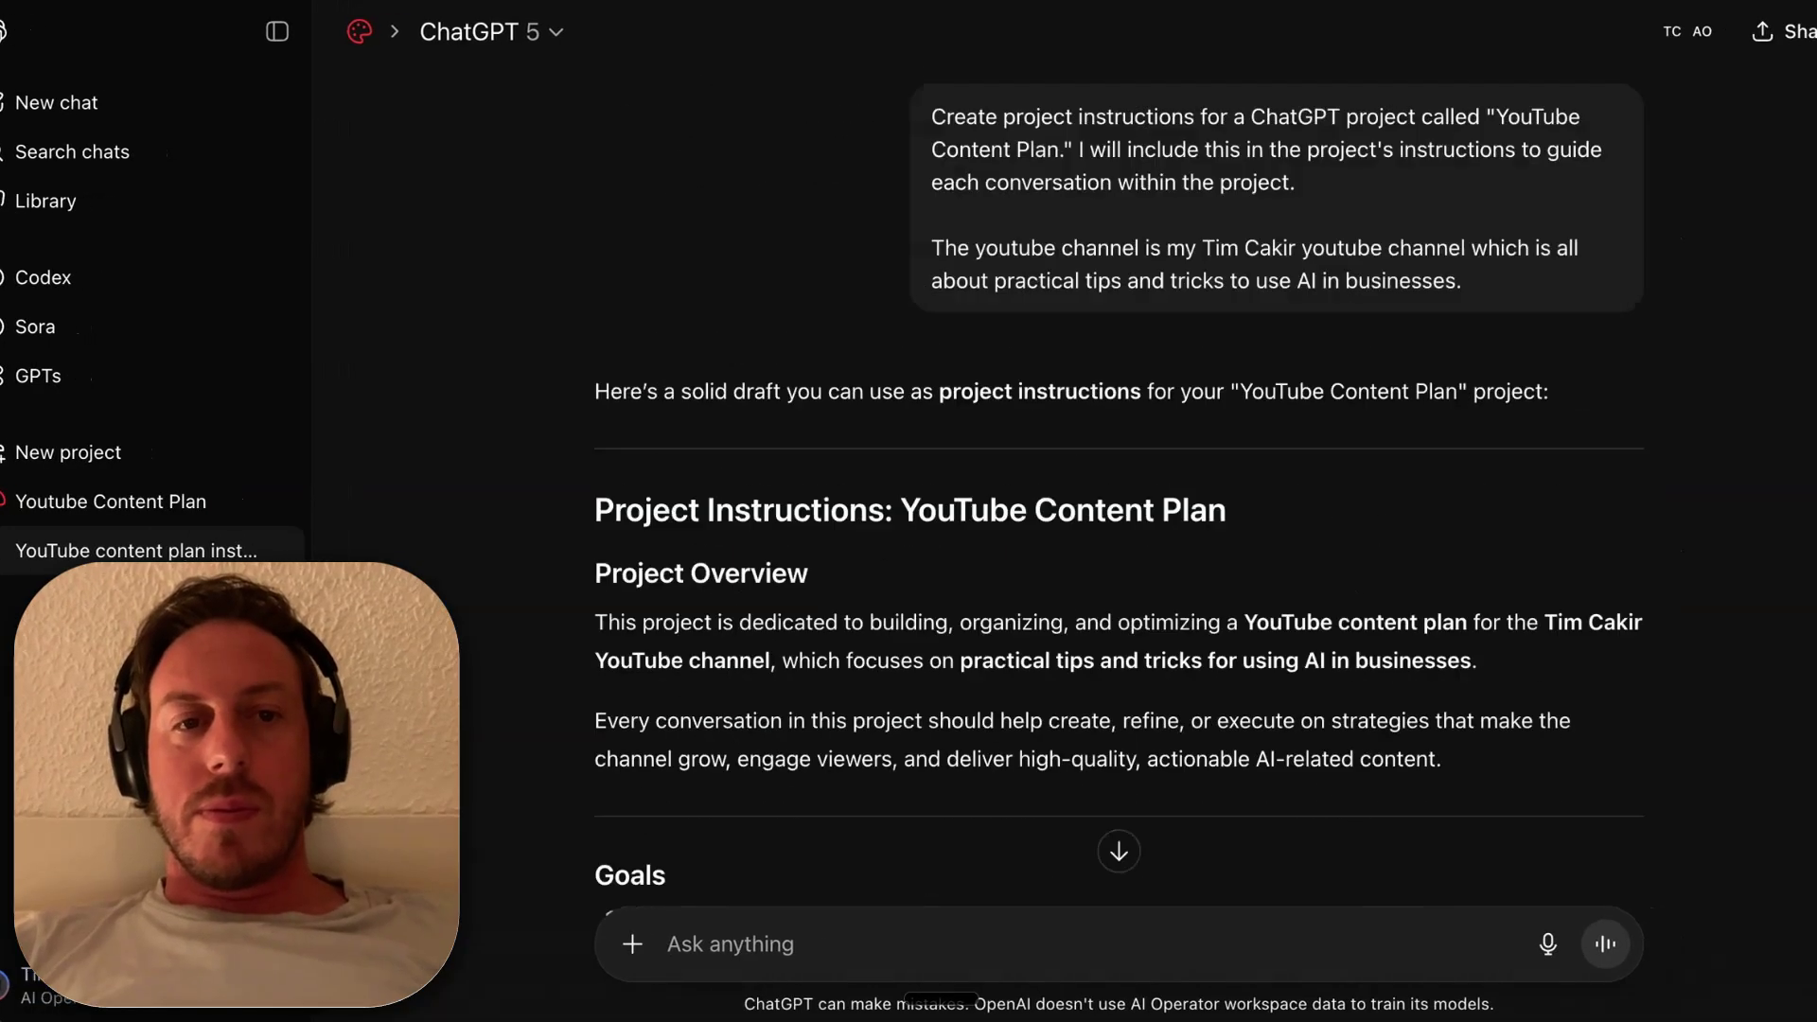
Step: Paste the drafted text as project instructions, delete the intro line through the first divider, and save
left_click(111, 501)
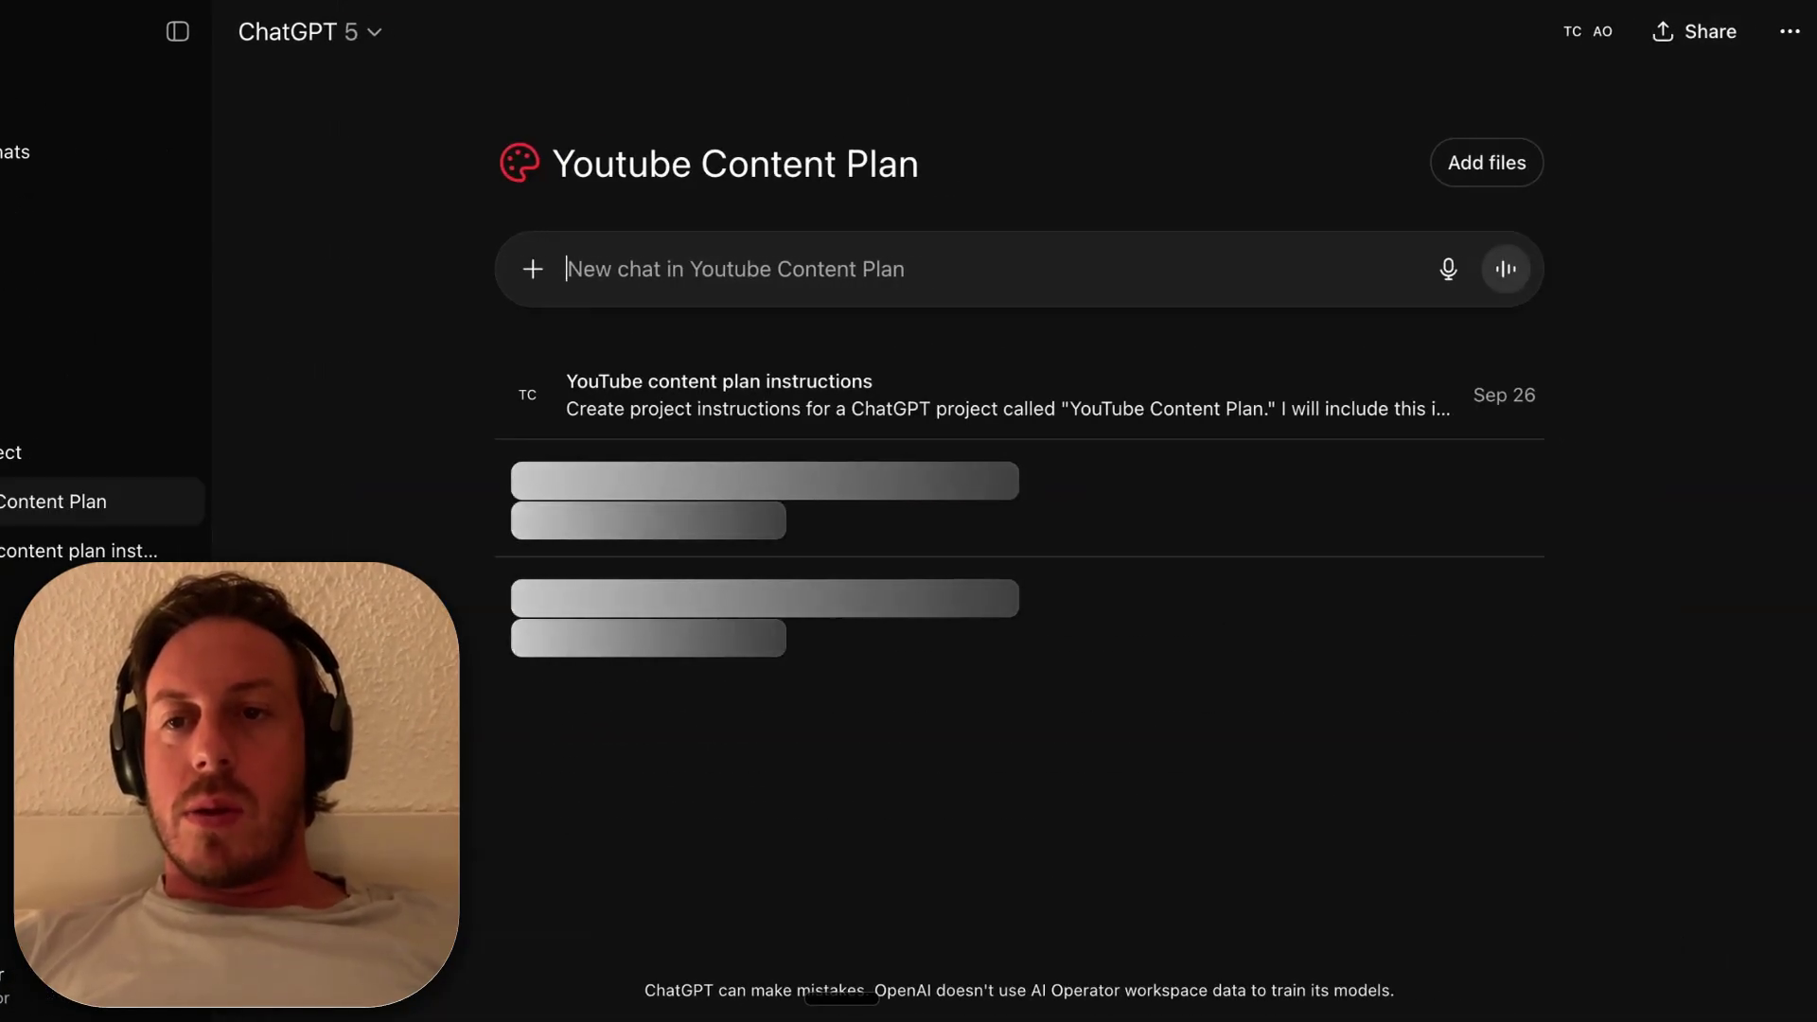
left_click(1813, 32)
left_click(1779, 133)
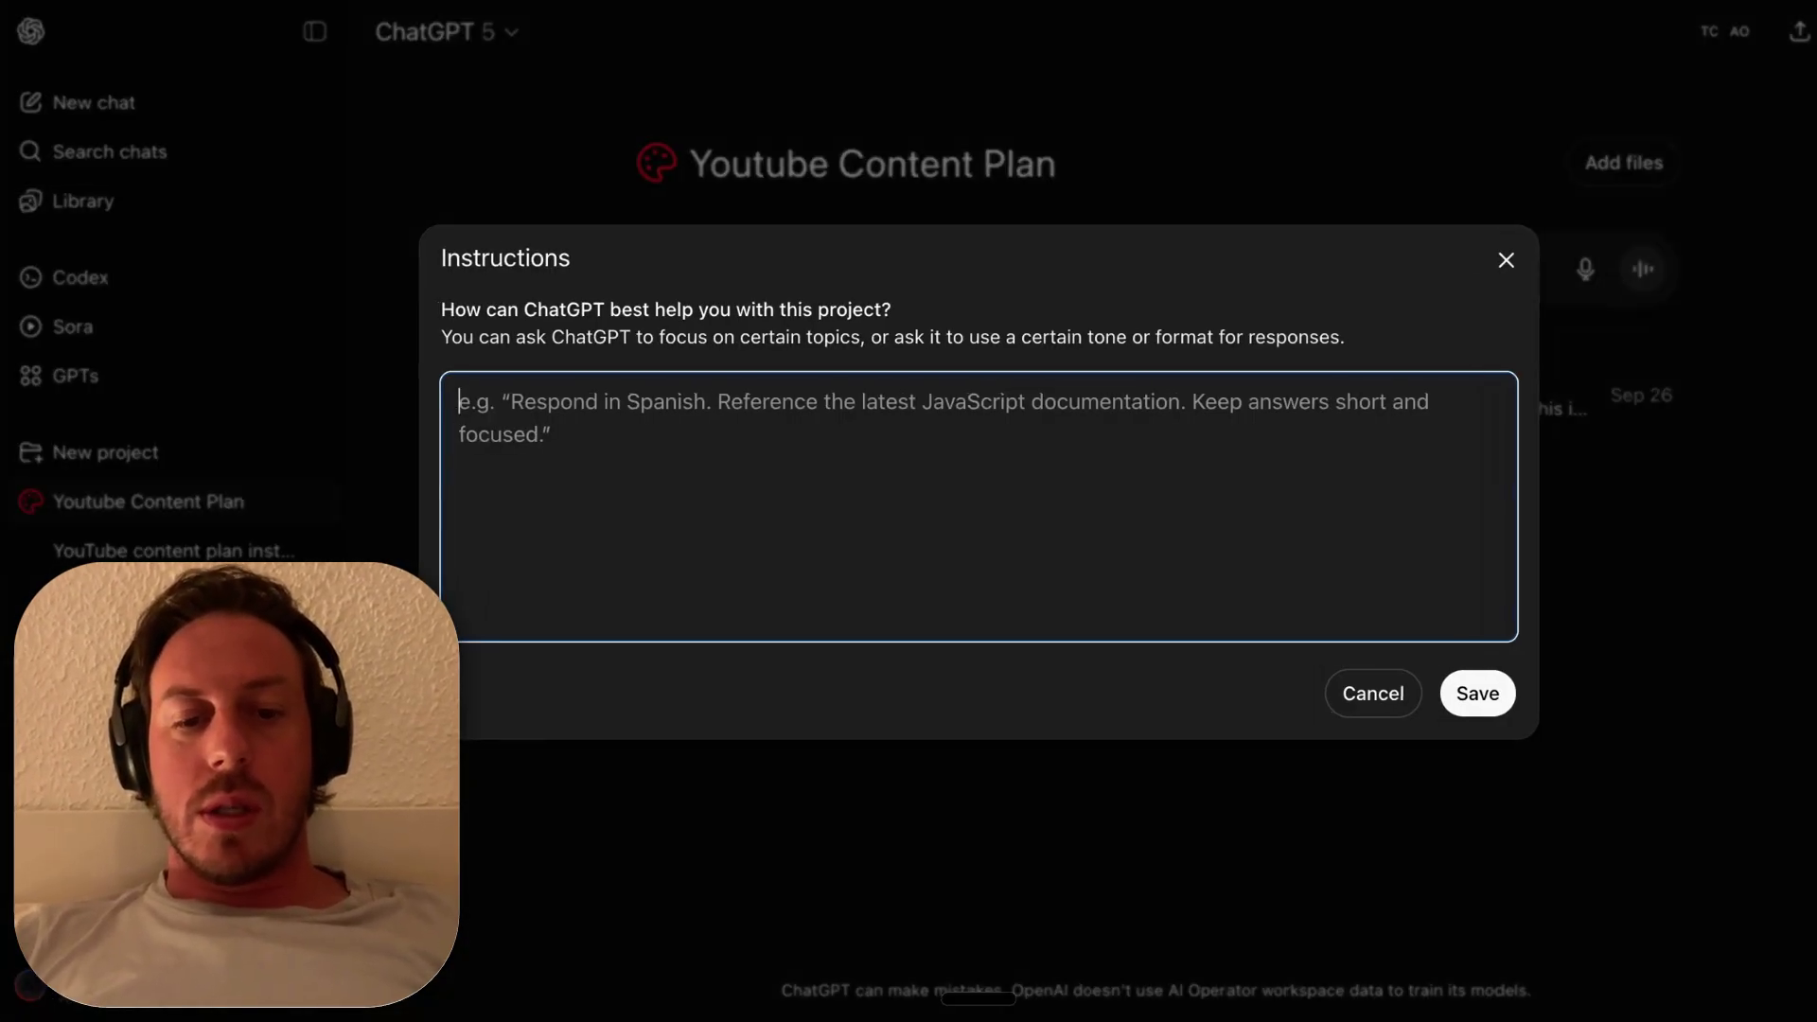
key("ctrl+v")
key("ctrl+Home")
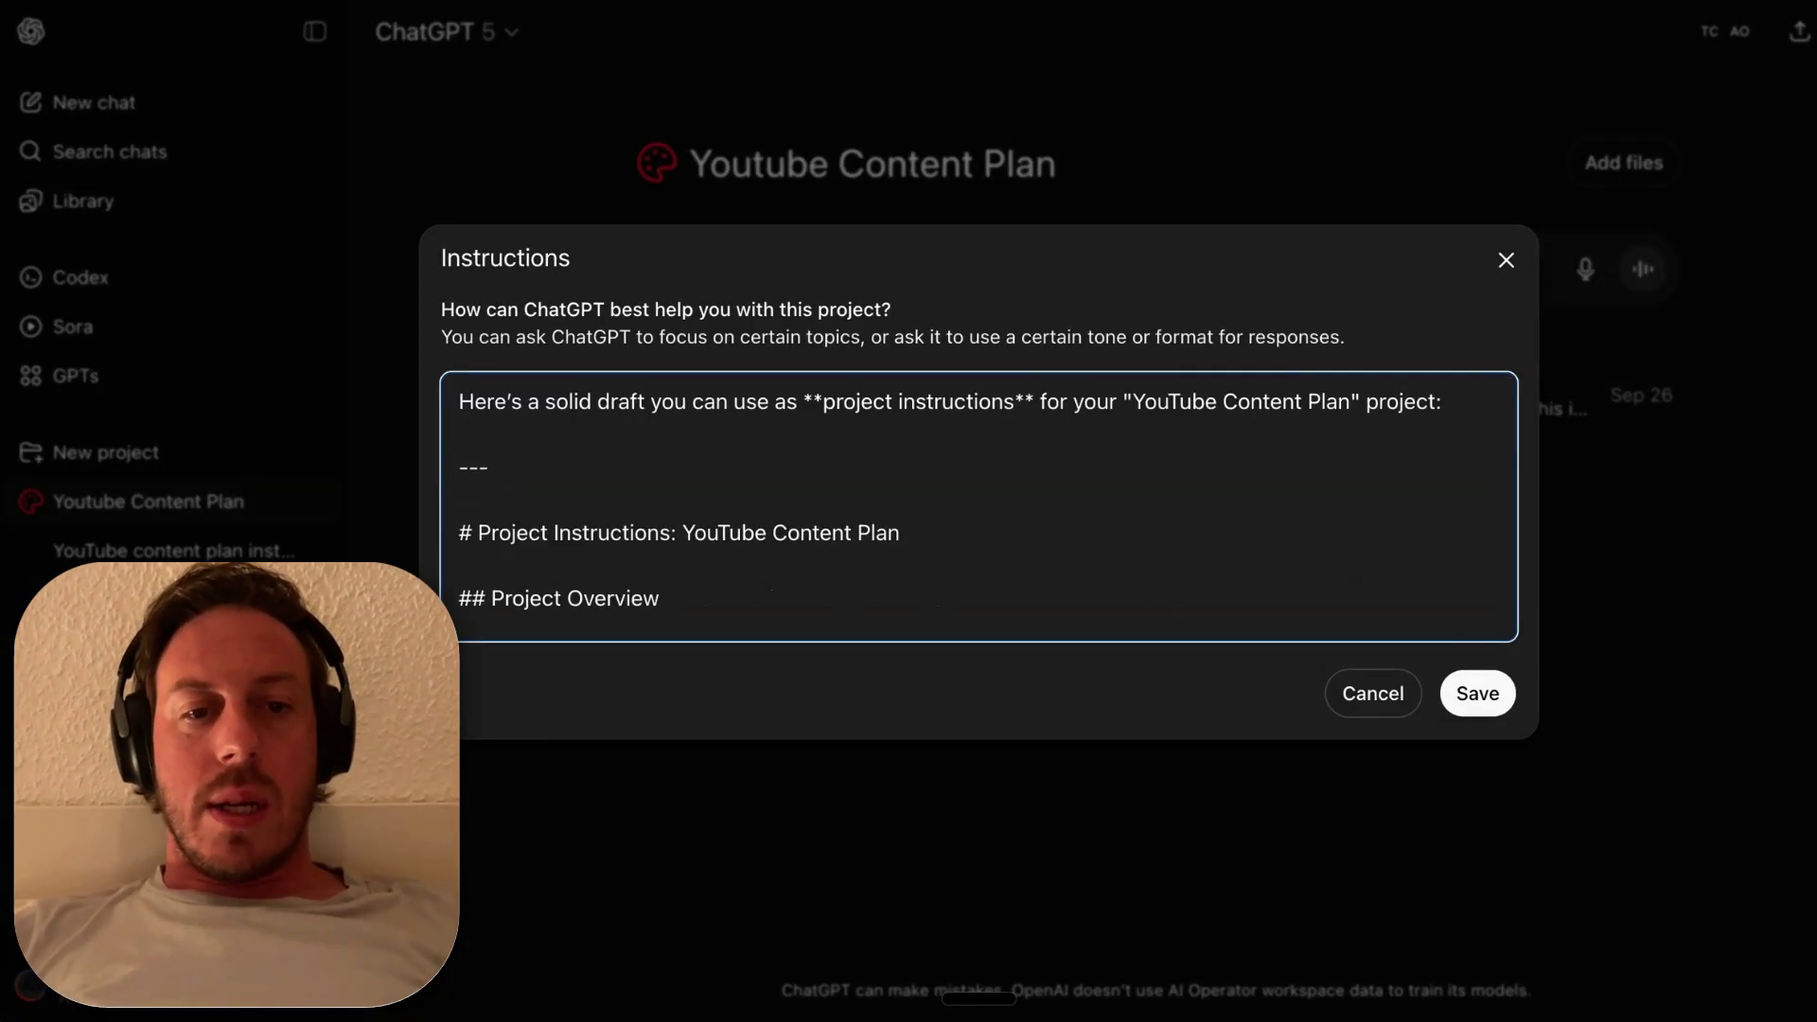
left_click(490, 466)
key("shift+ctrl+Home")
key("BackSpace")
key("BackSpace")
key("BackSpace")
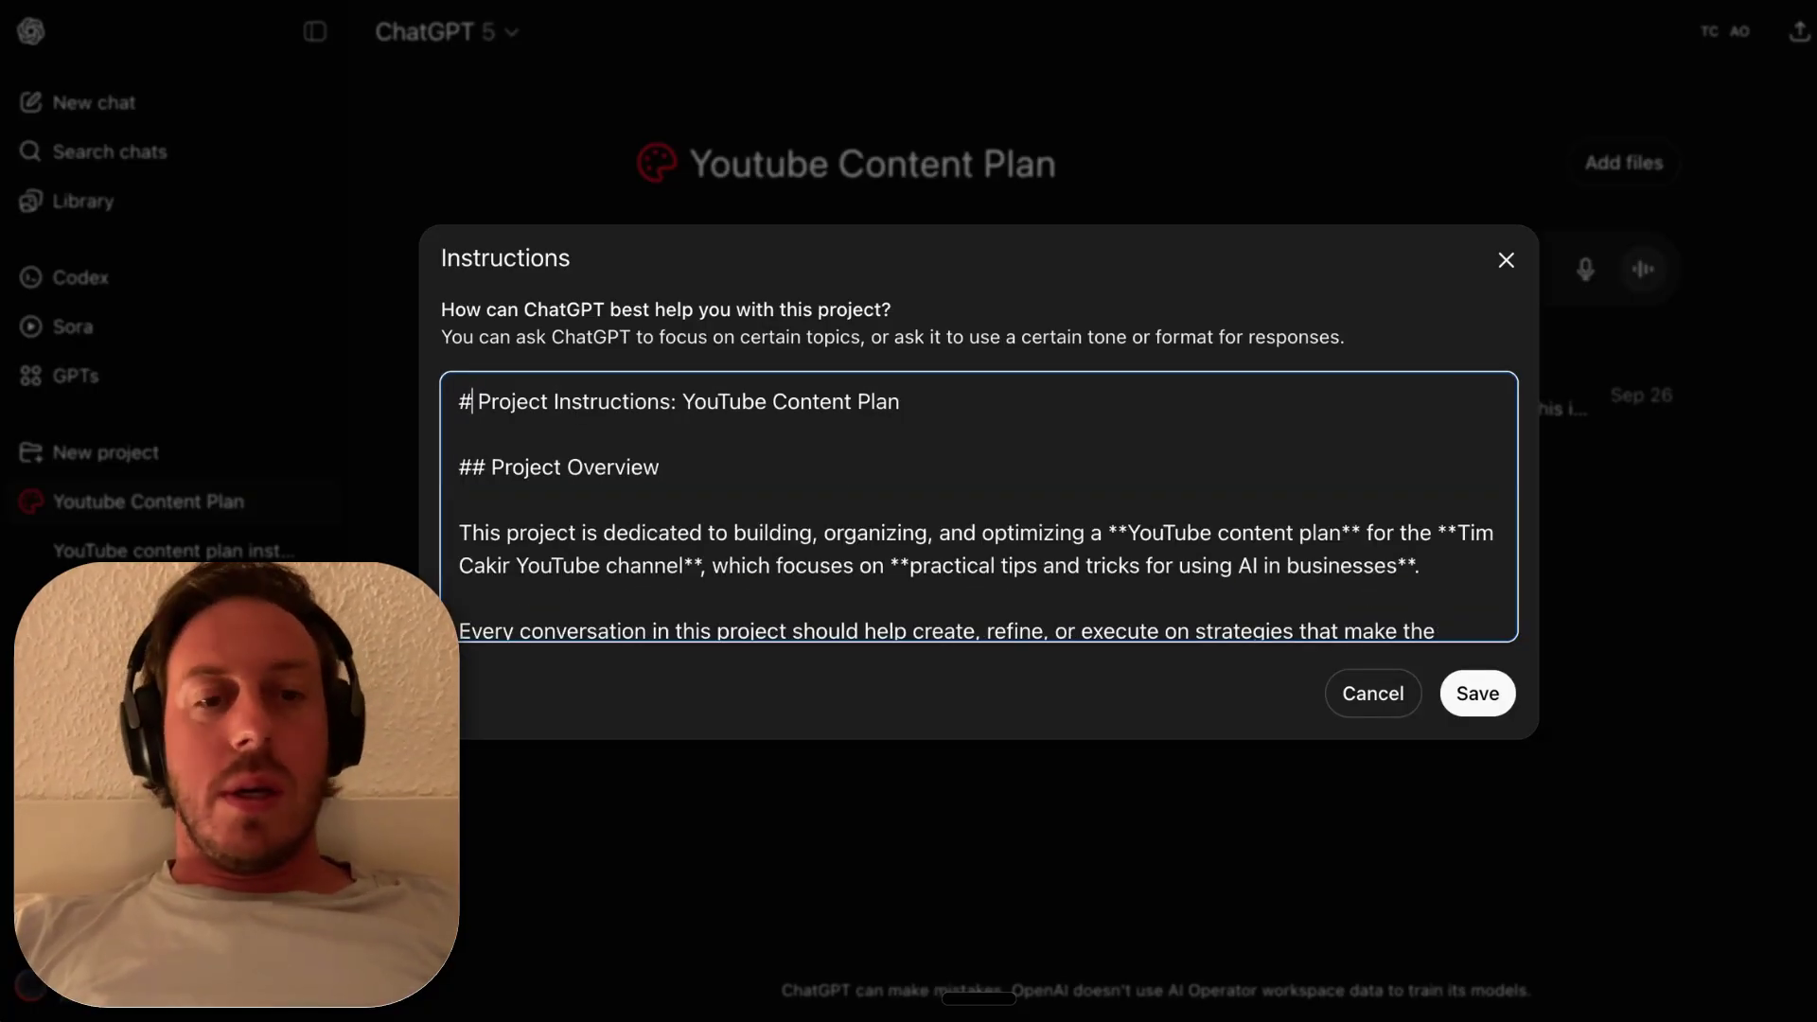
scroll(979, 507, "down", 5)
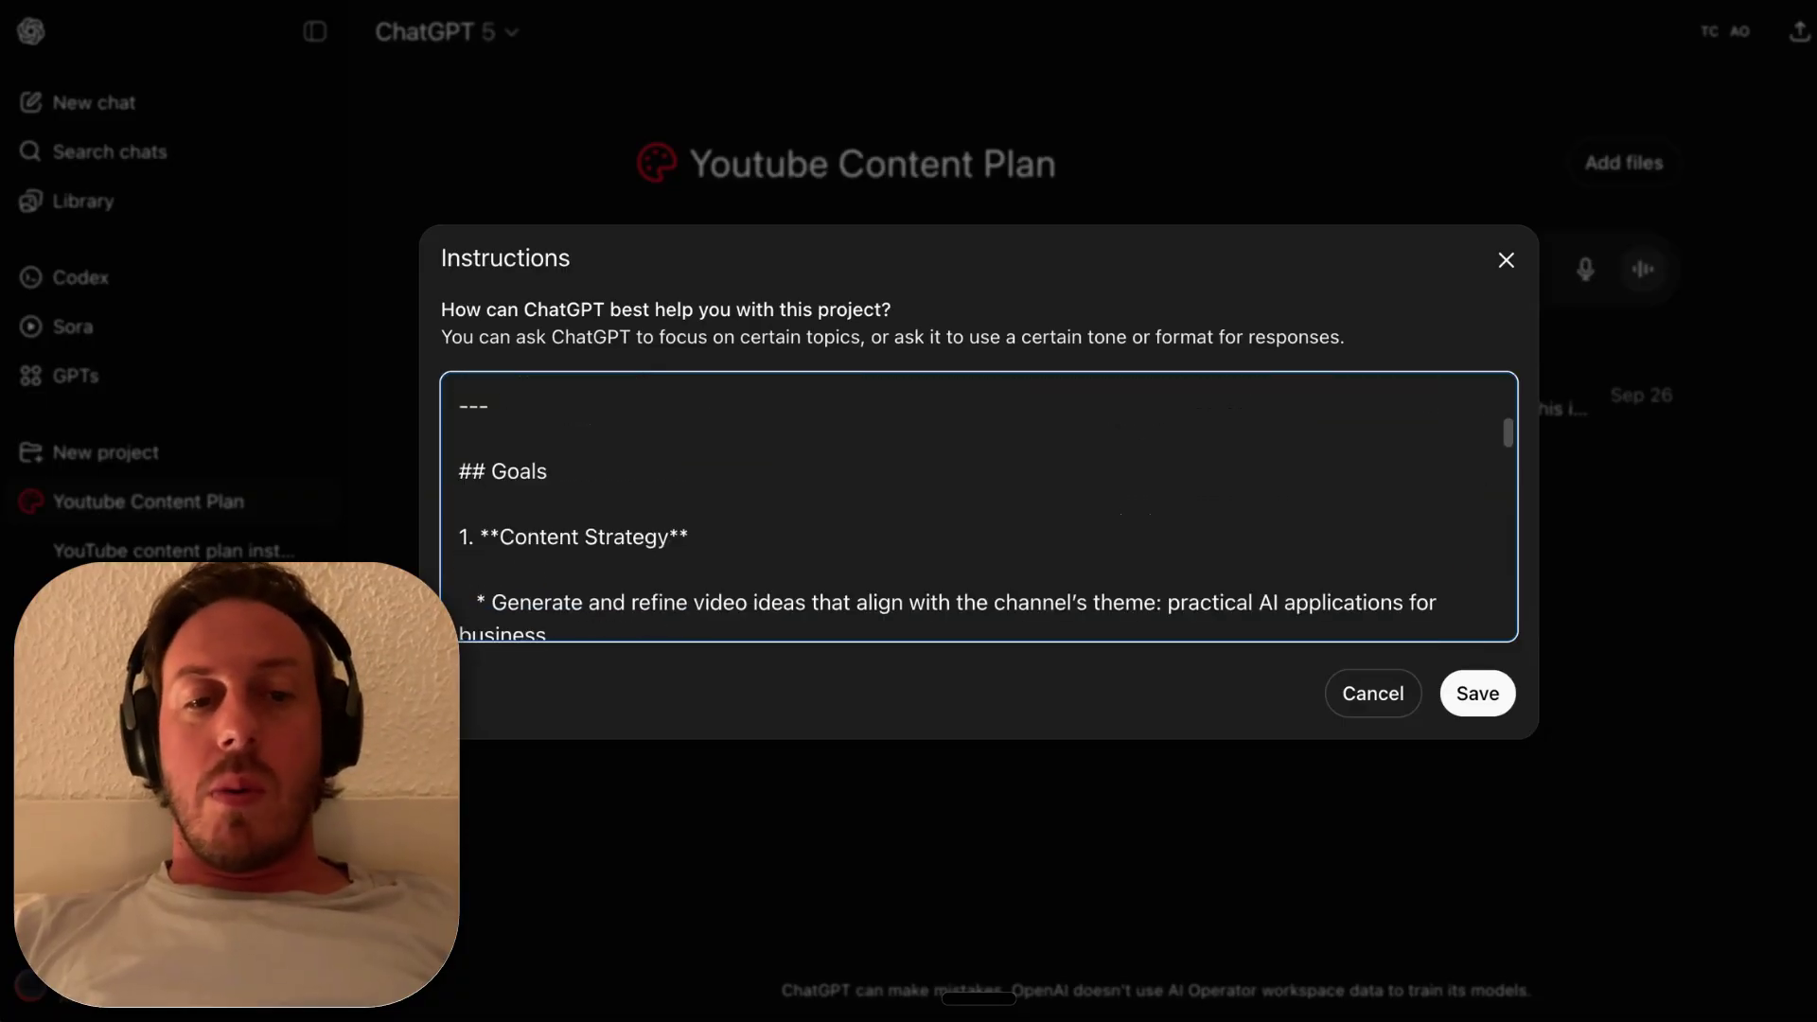
scroll(978, 506, "up", 5)
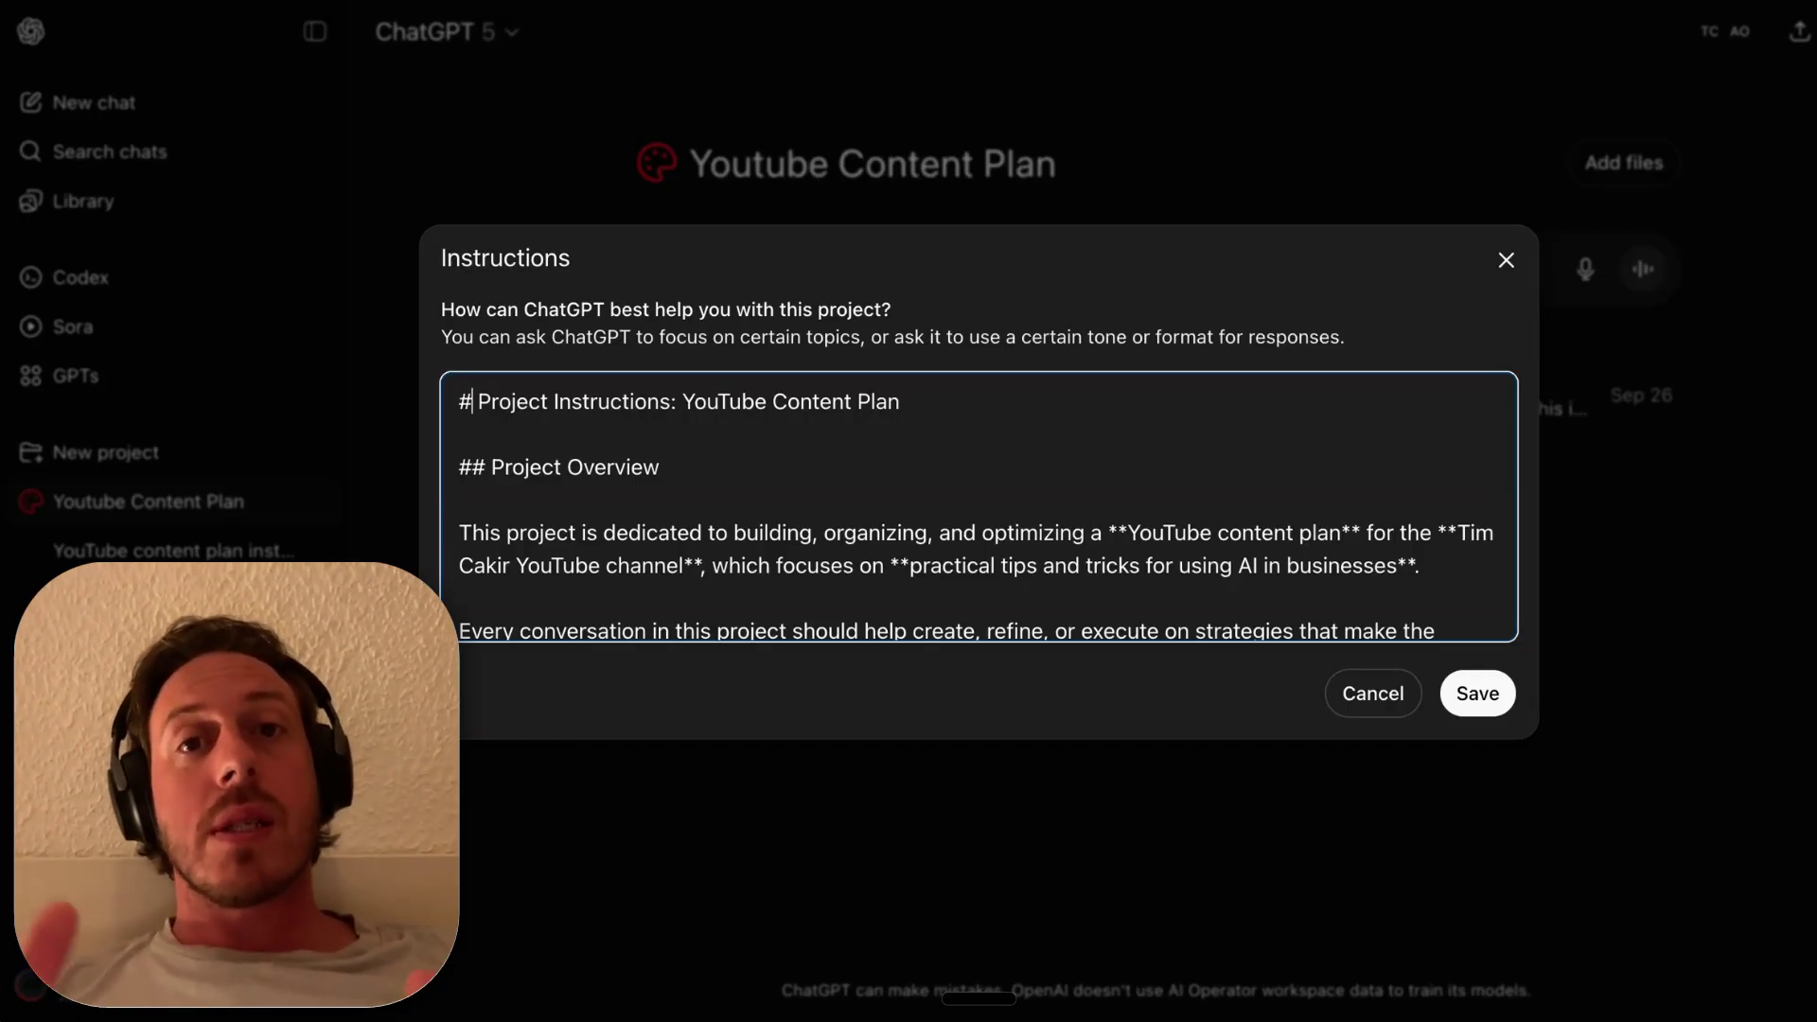
left_click(1477, 692)
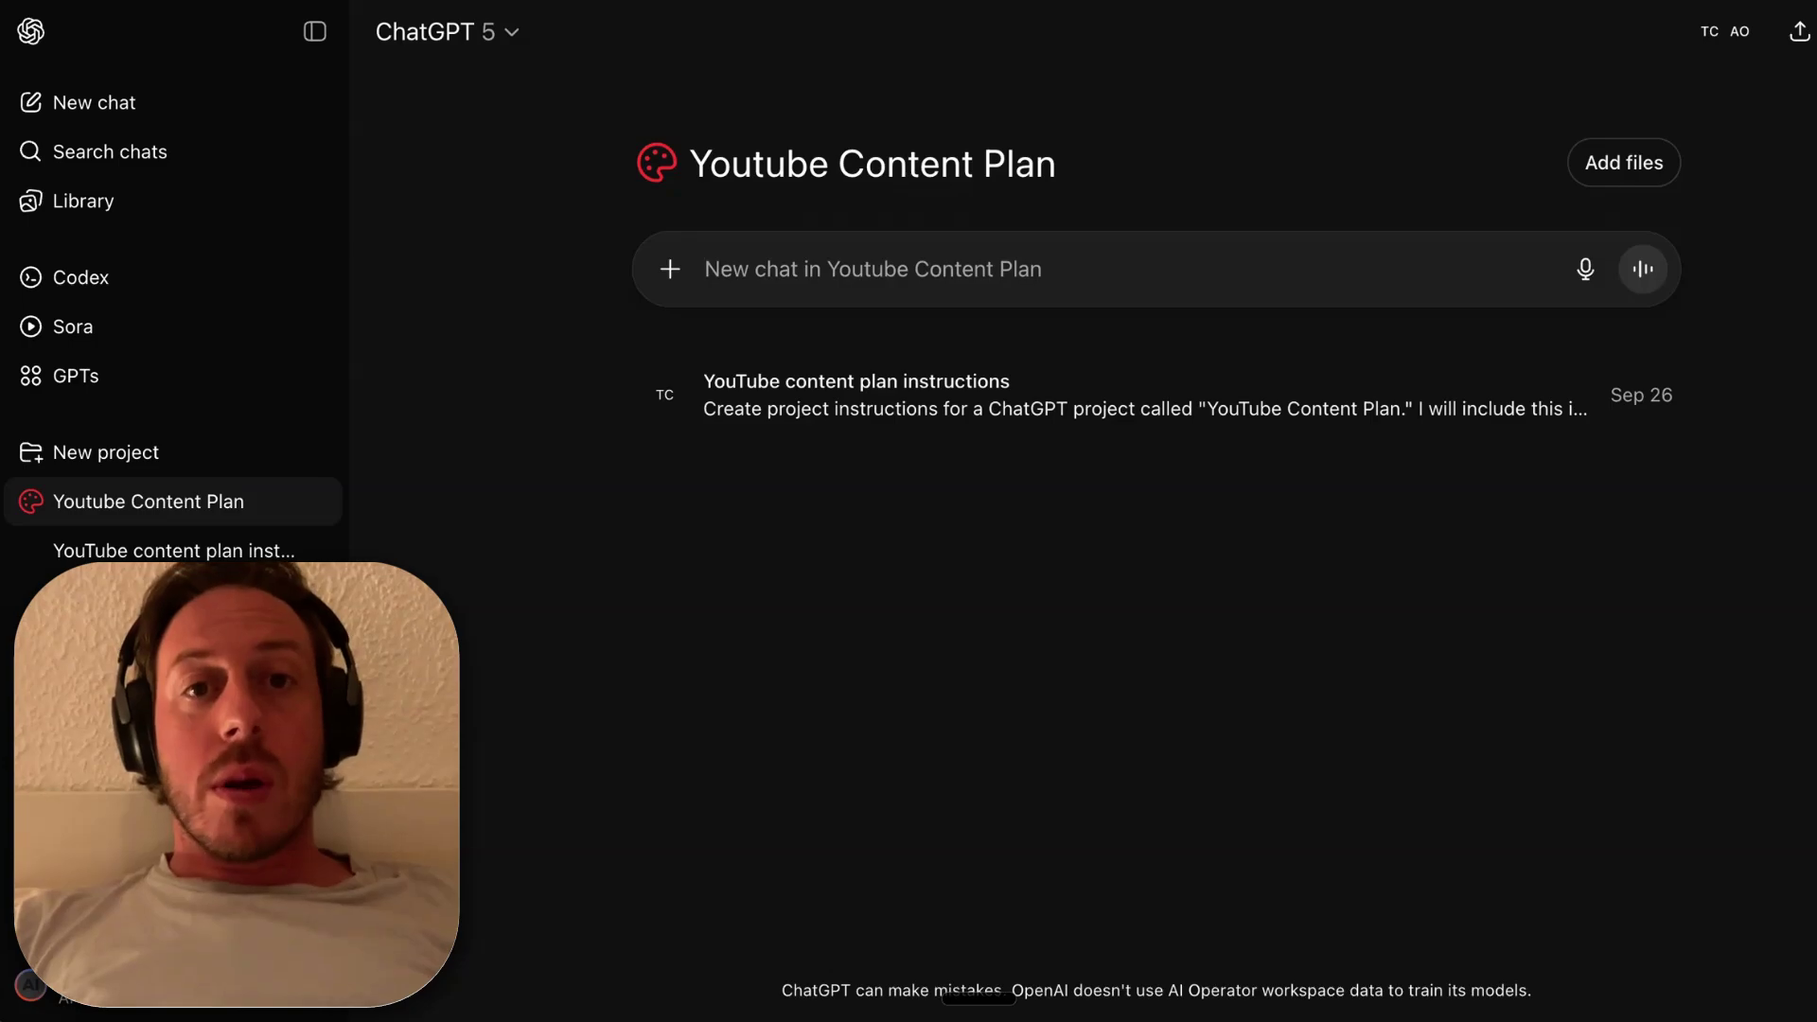
Step: Paste and send the request for research and an outline on the new projects sharing feature
type("Creating a video about the new chatgpt projects sharing feature, research about it and lets create a great outline.")
key("Return")
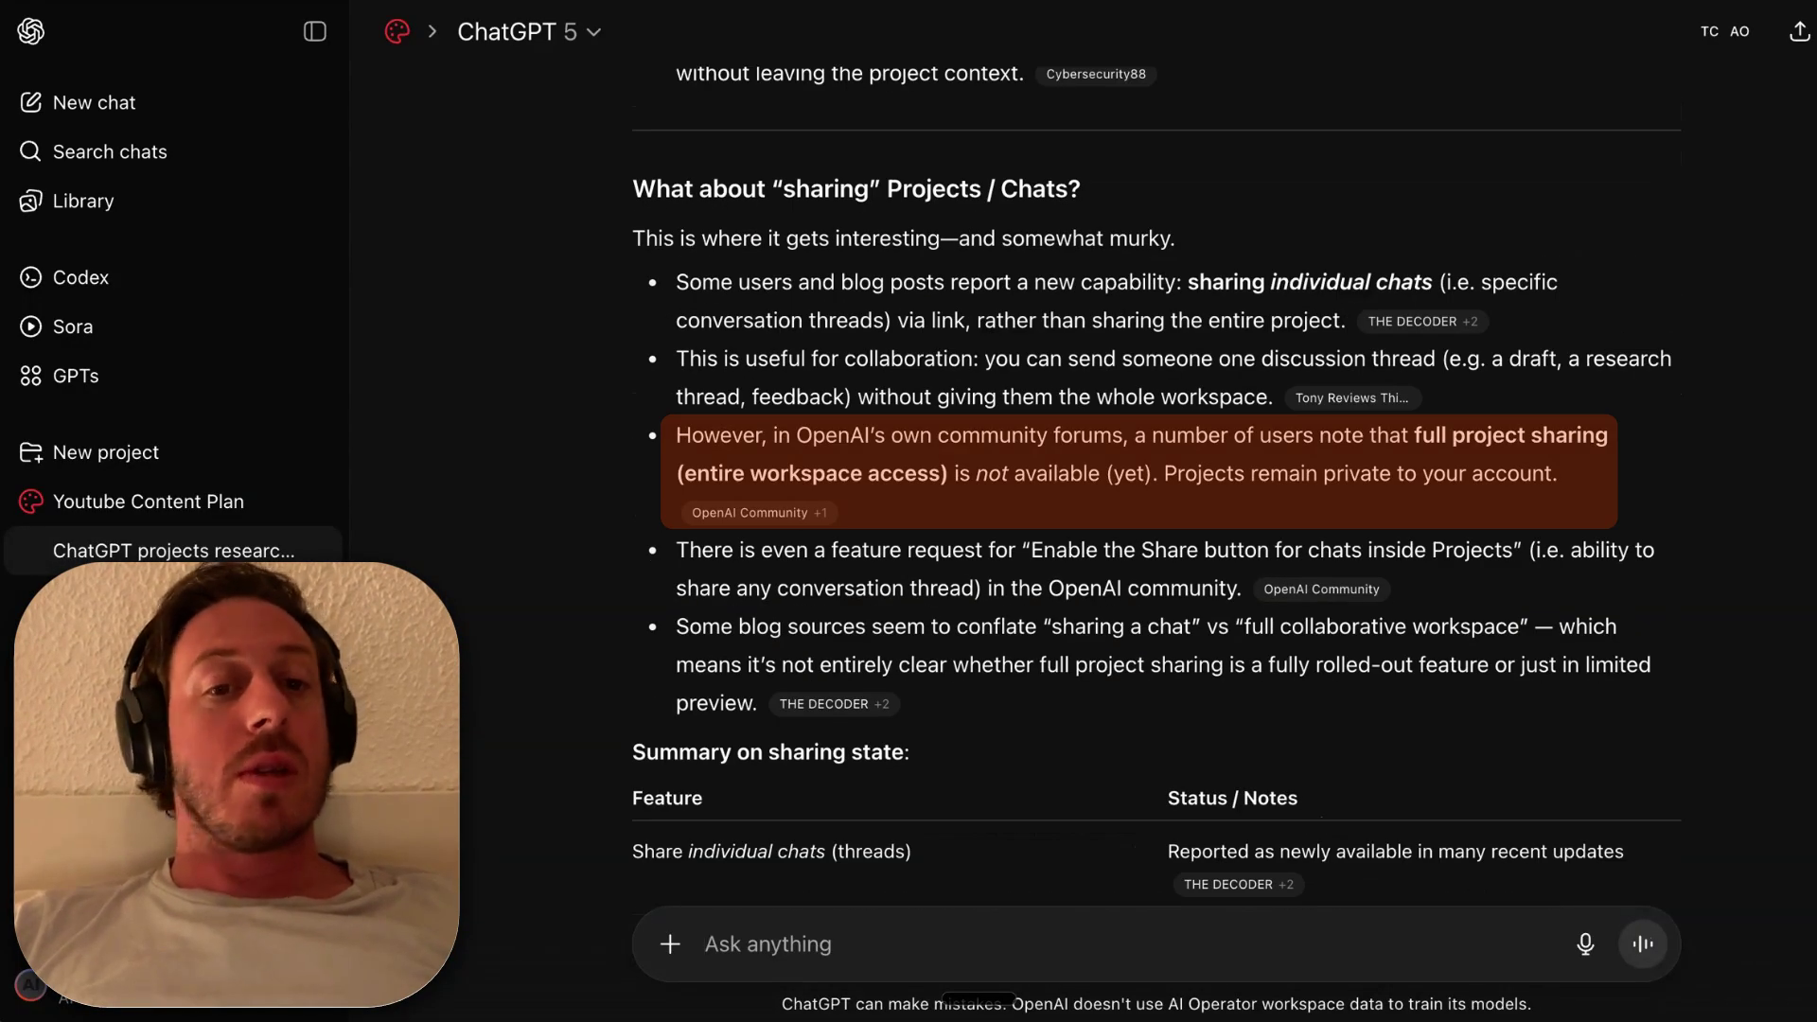
Step: Reply that project sharing is brand new and lets teams collaborate, then return to the project page
scroll(1155, 511, "down", 3)
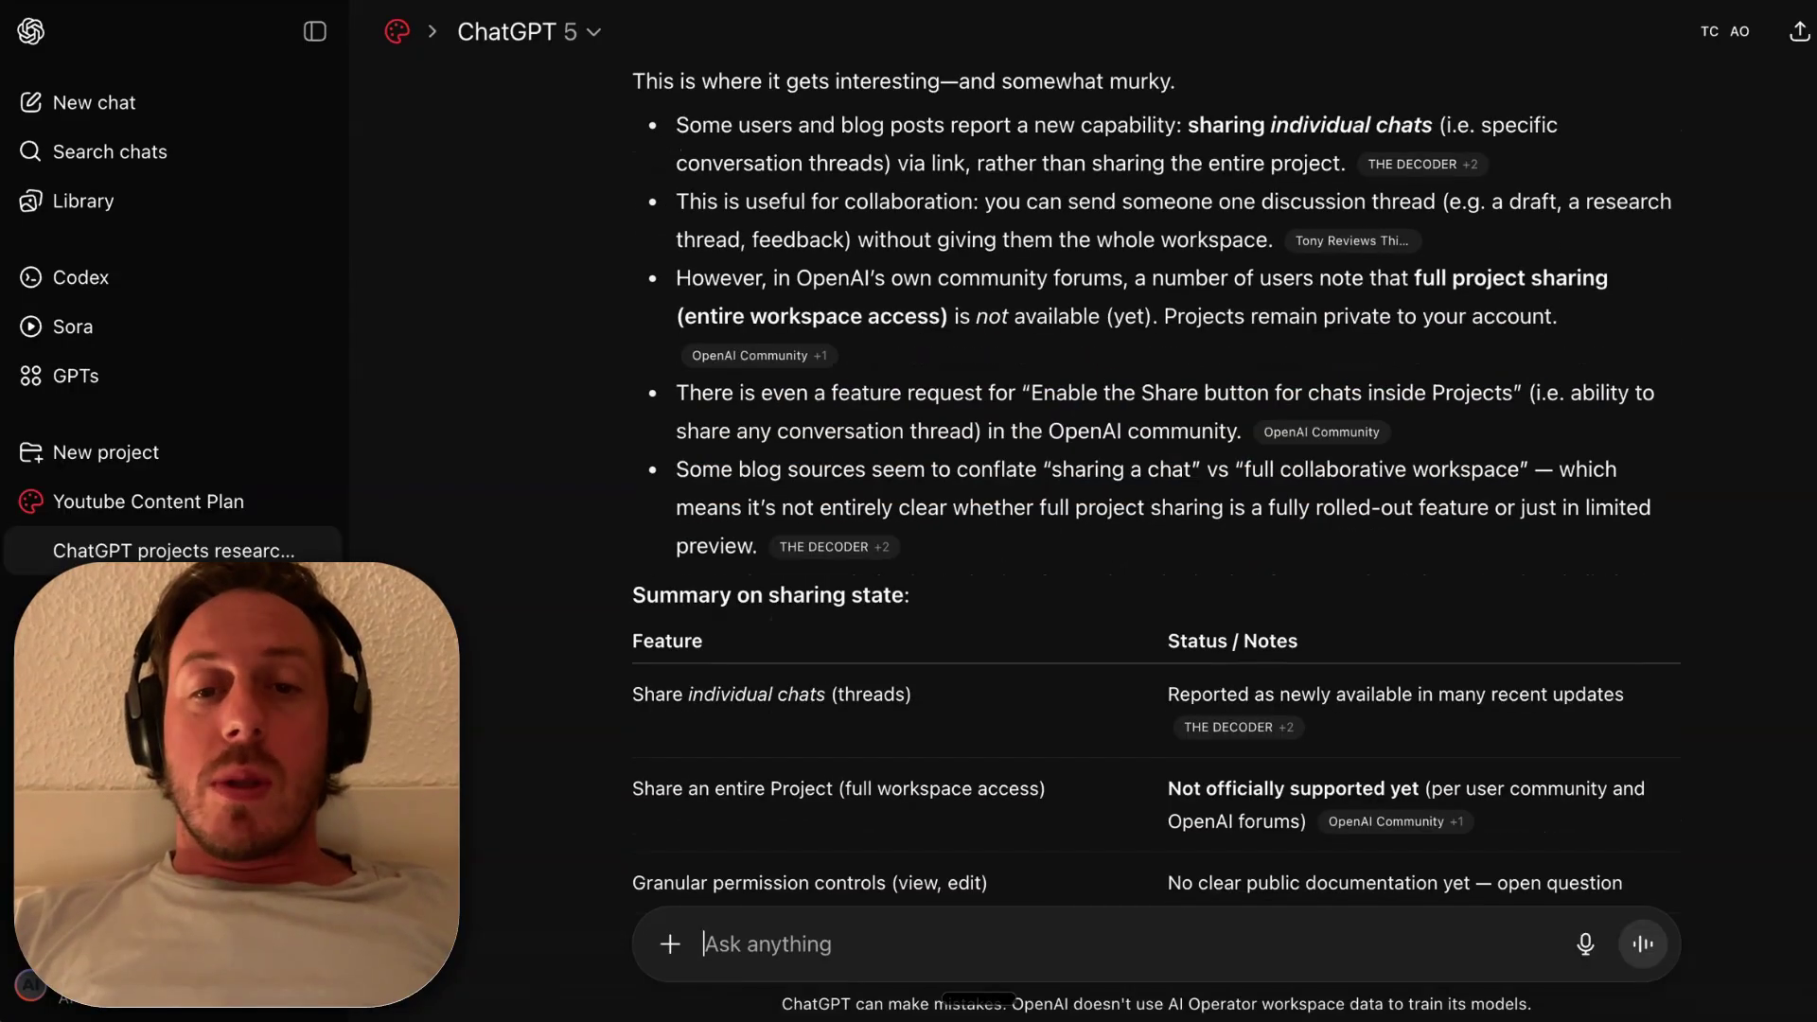
scroll(1156, 512, "down", 15)
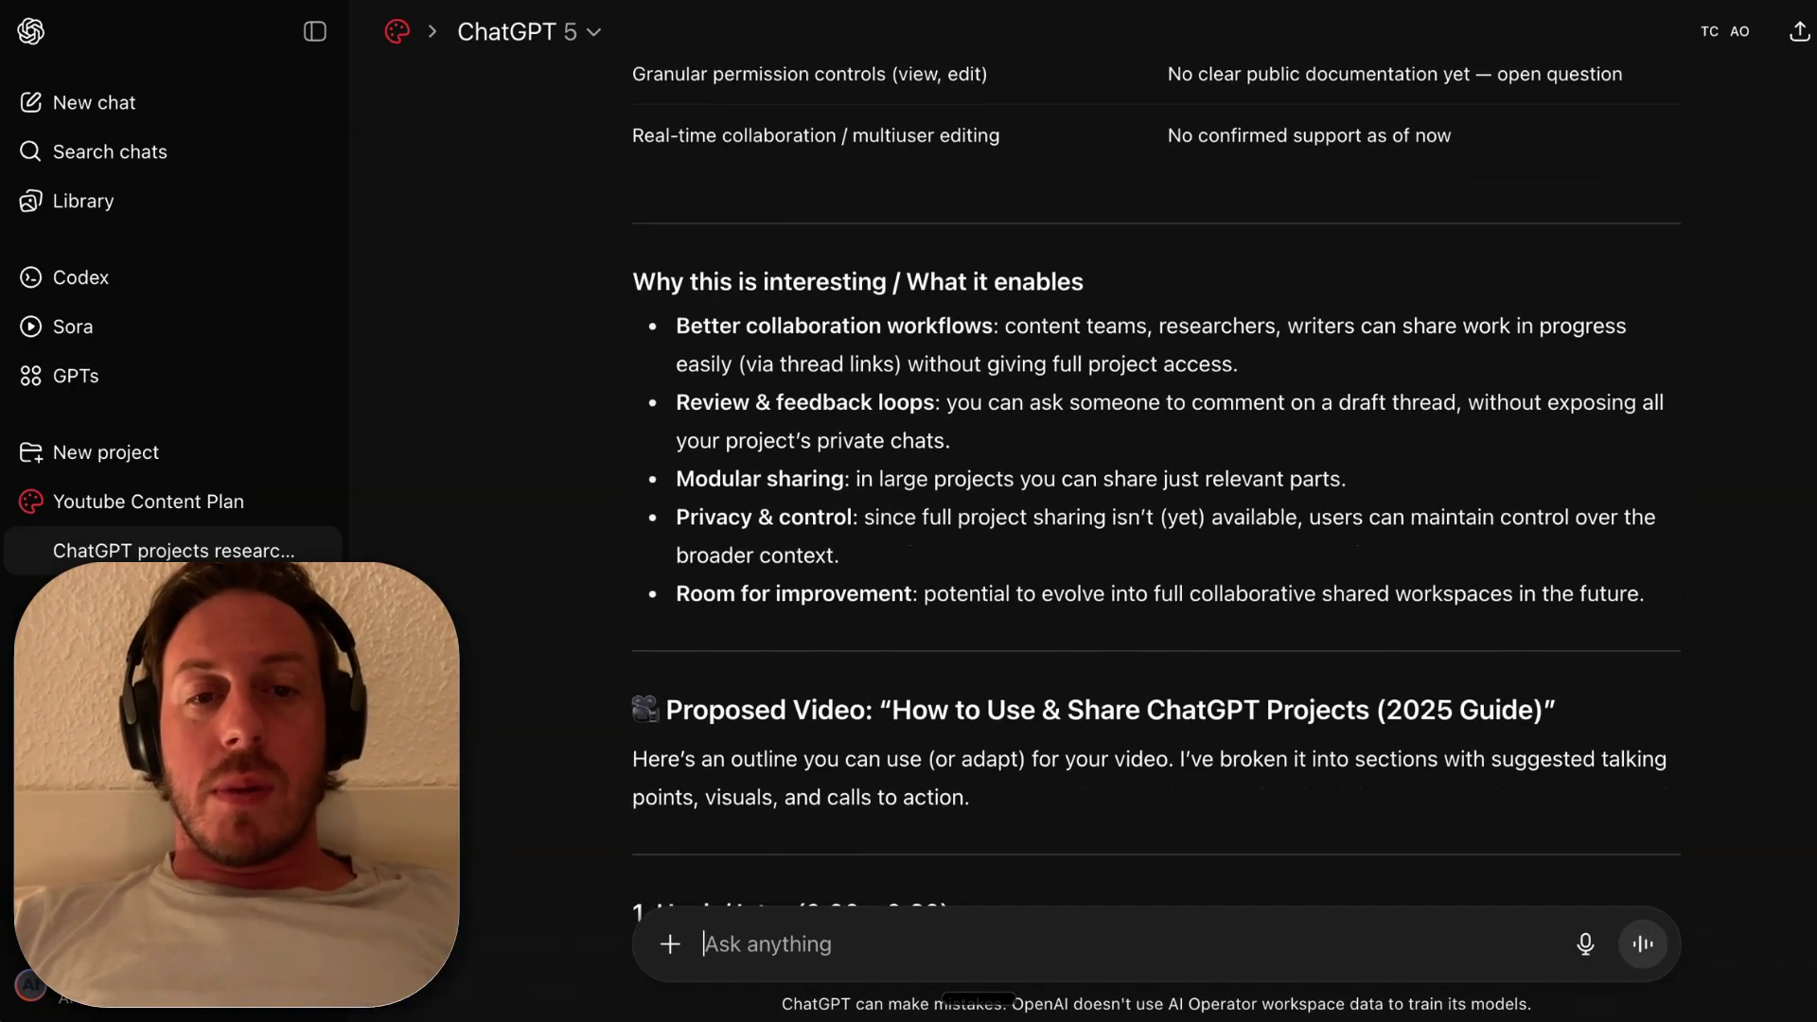
scroll(1156, 511, "down", 20)
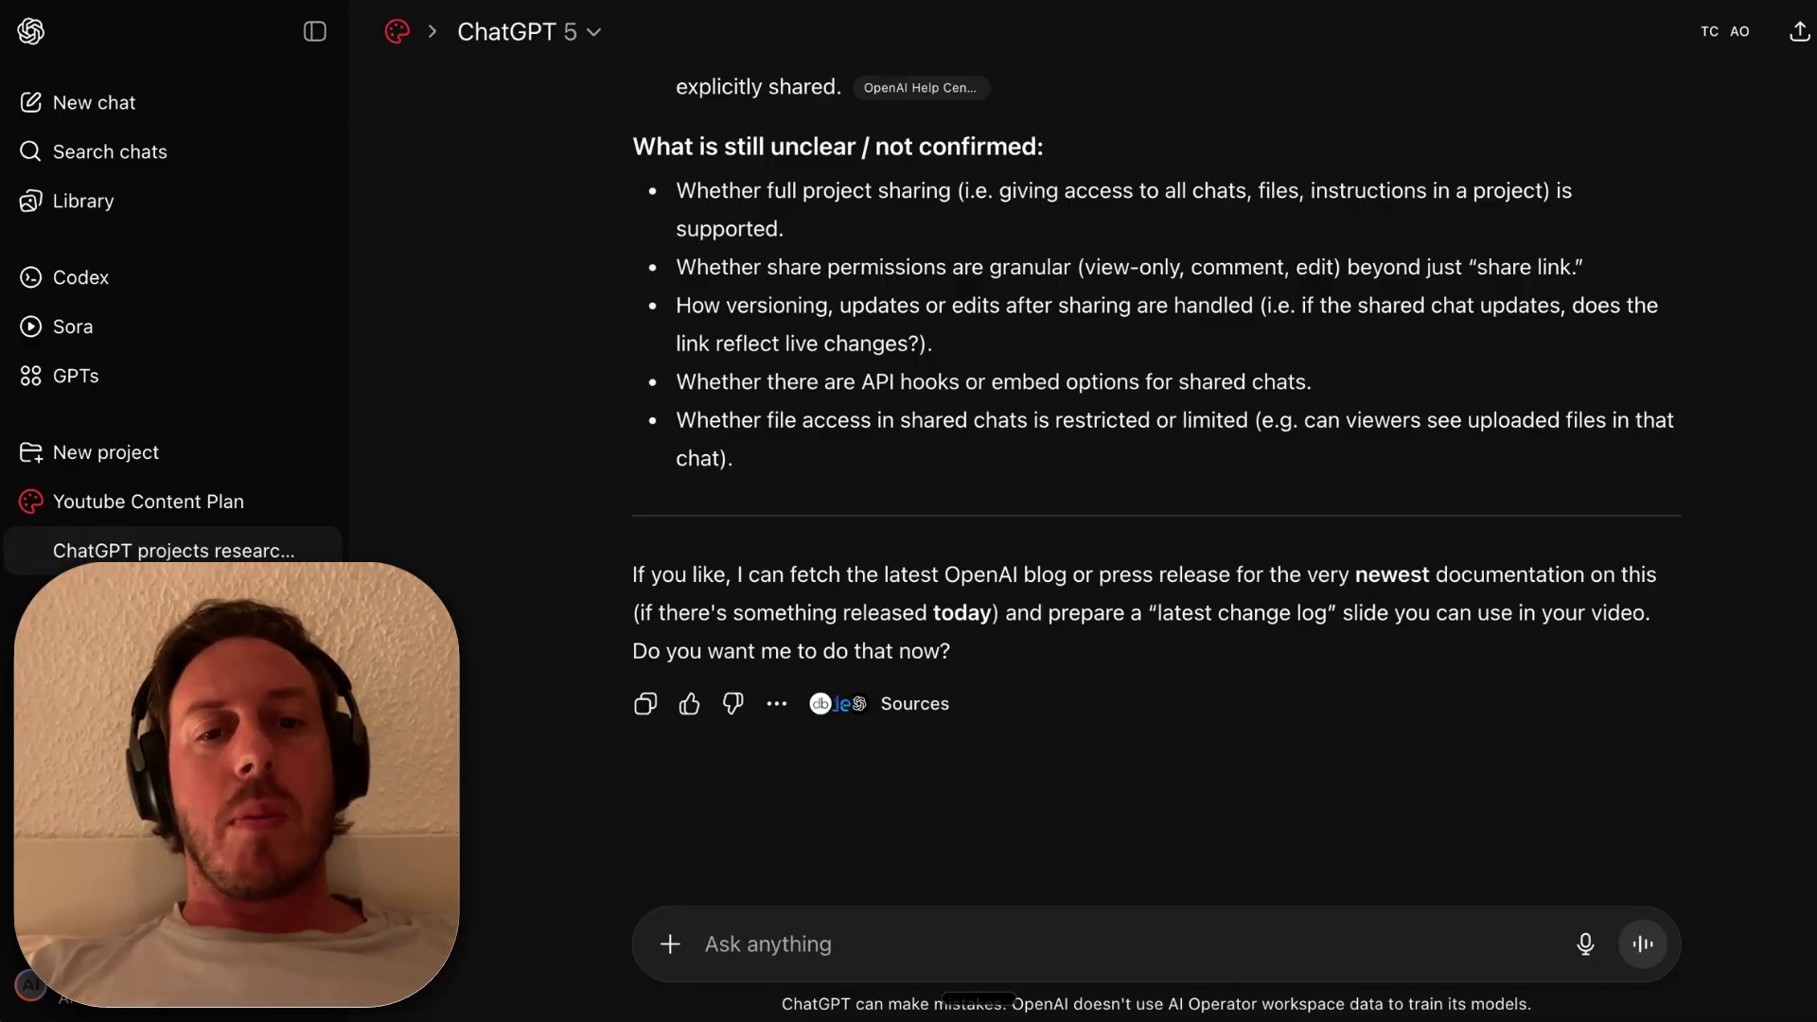
type("this is ")
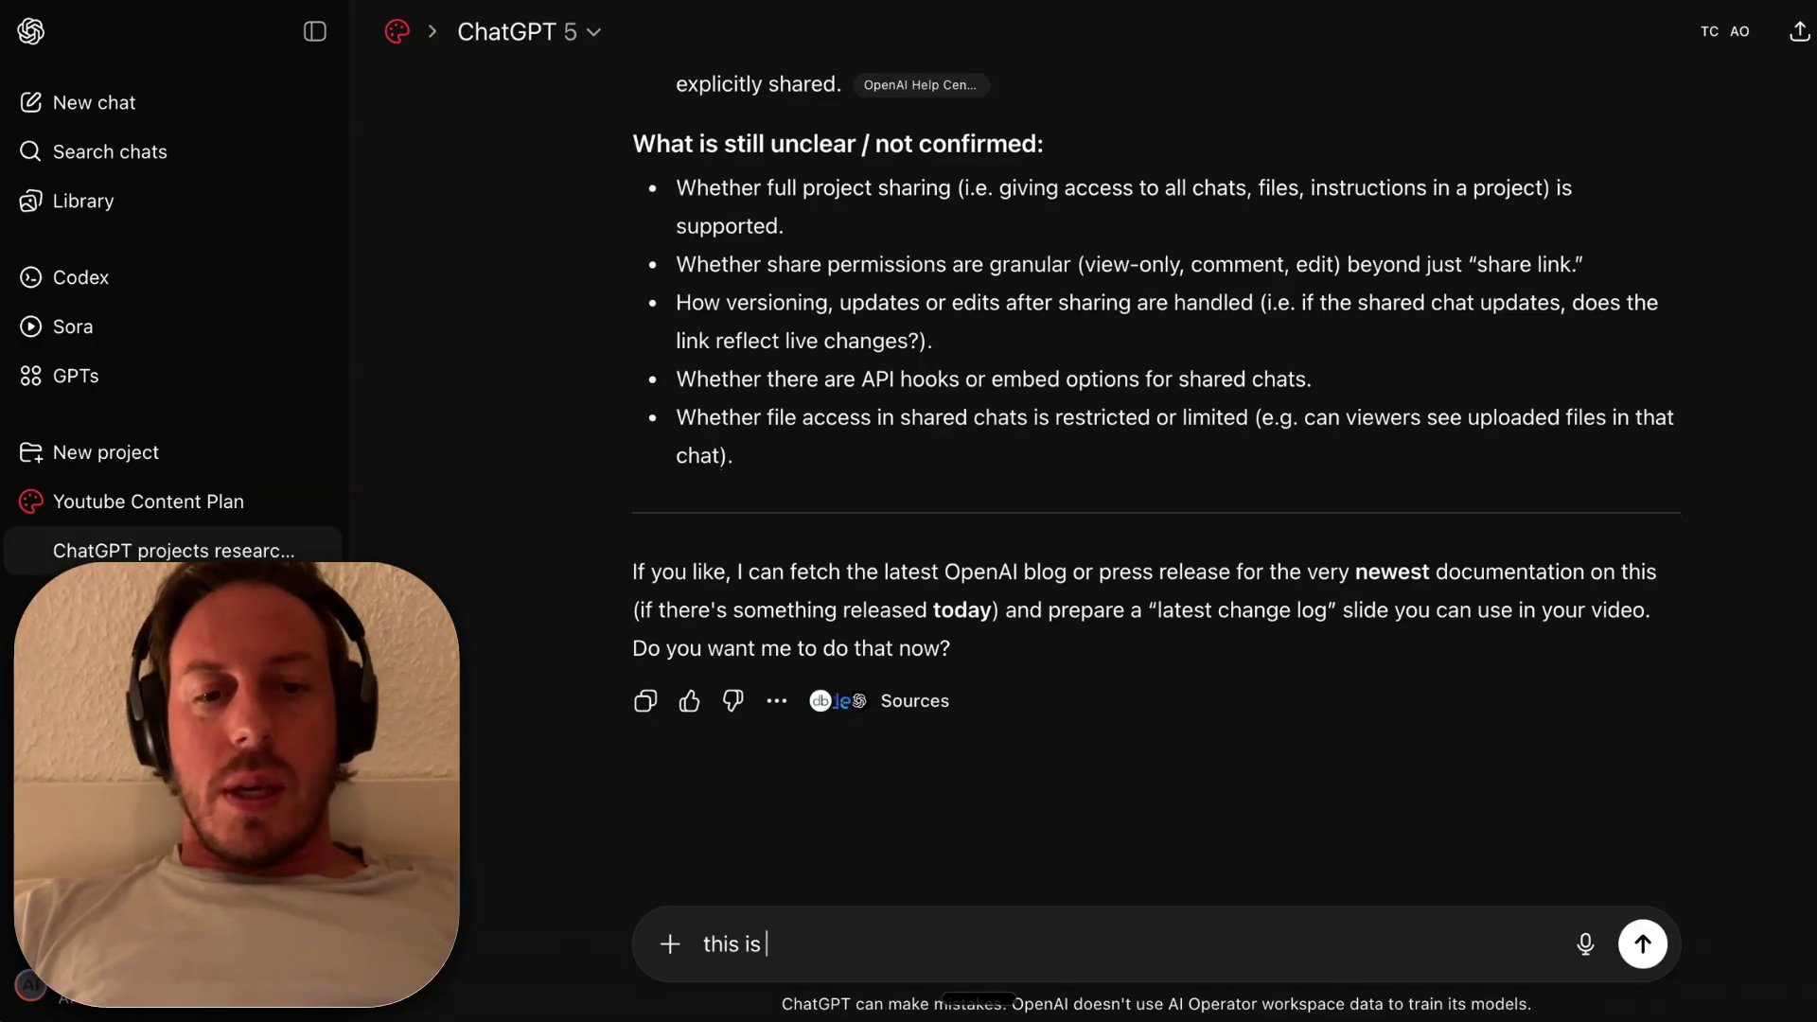
type("a brand new feature that y")
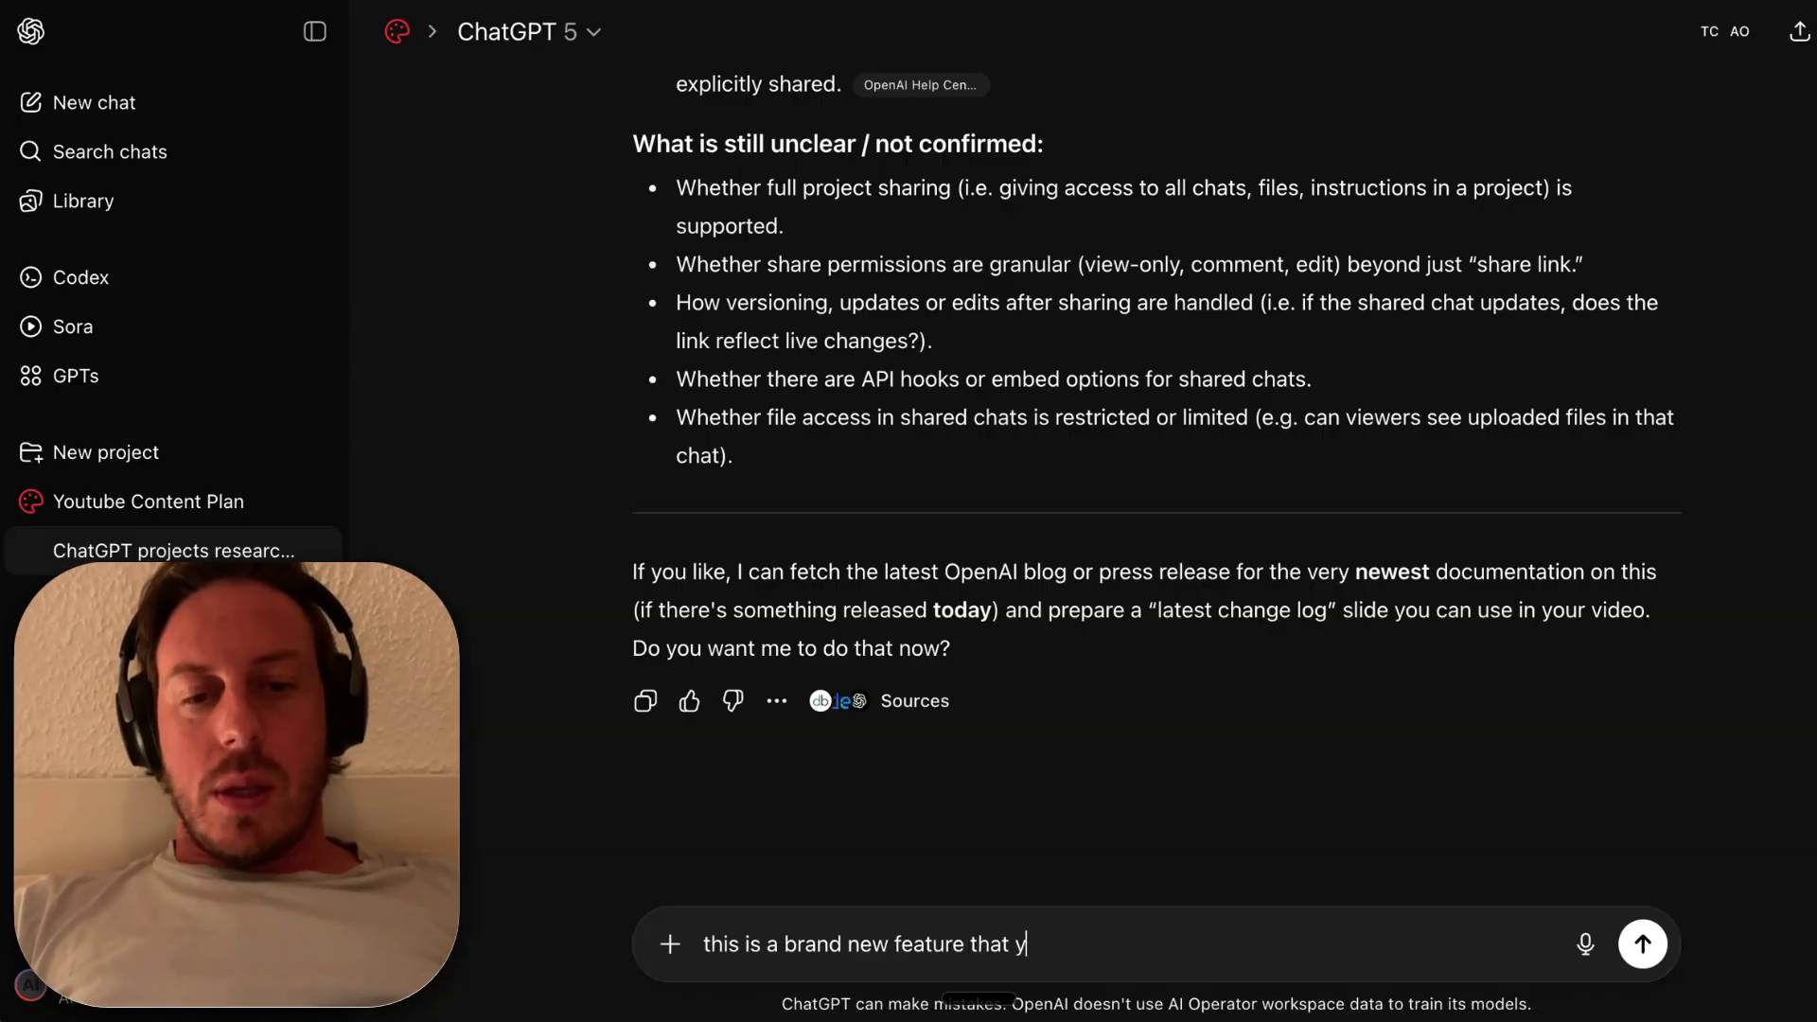
type("ou can not even")
key("BackSpace")
key("BackSpace")
type("en find inf")
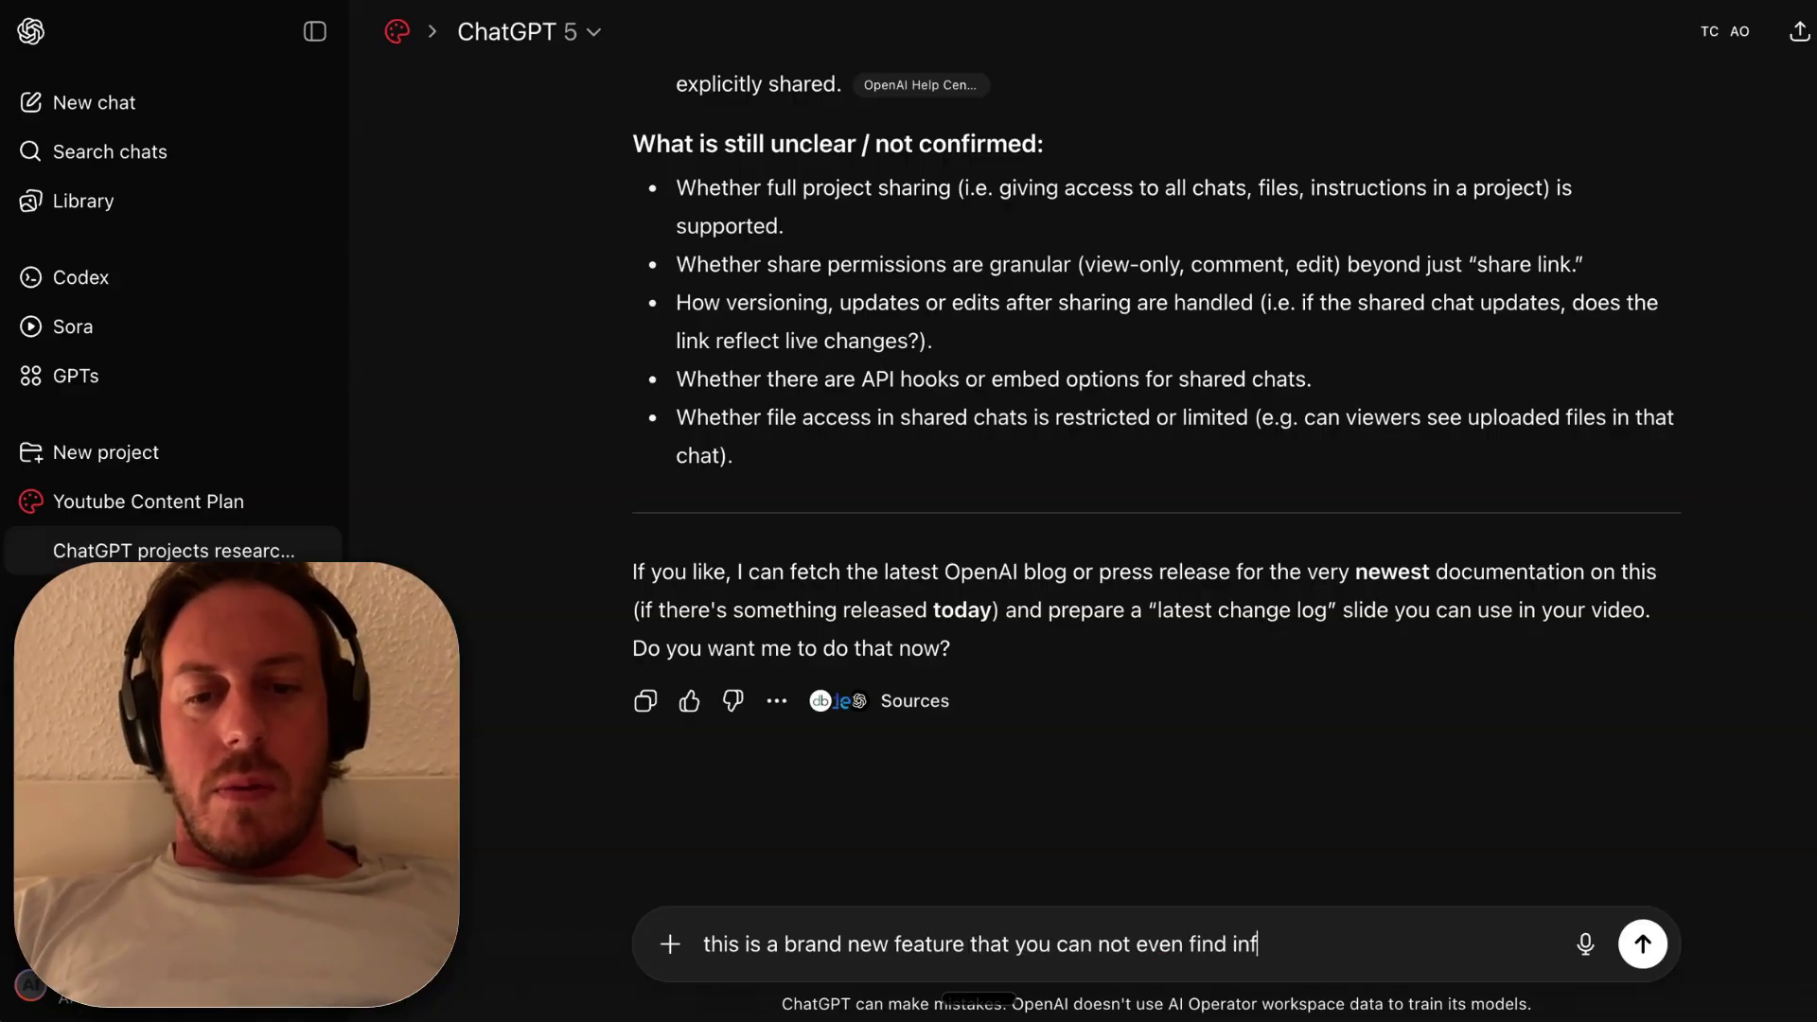
type("ormation on! Crazy!")
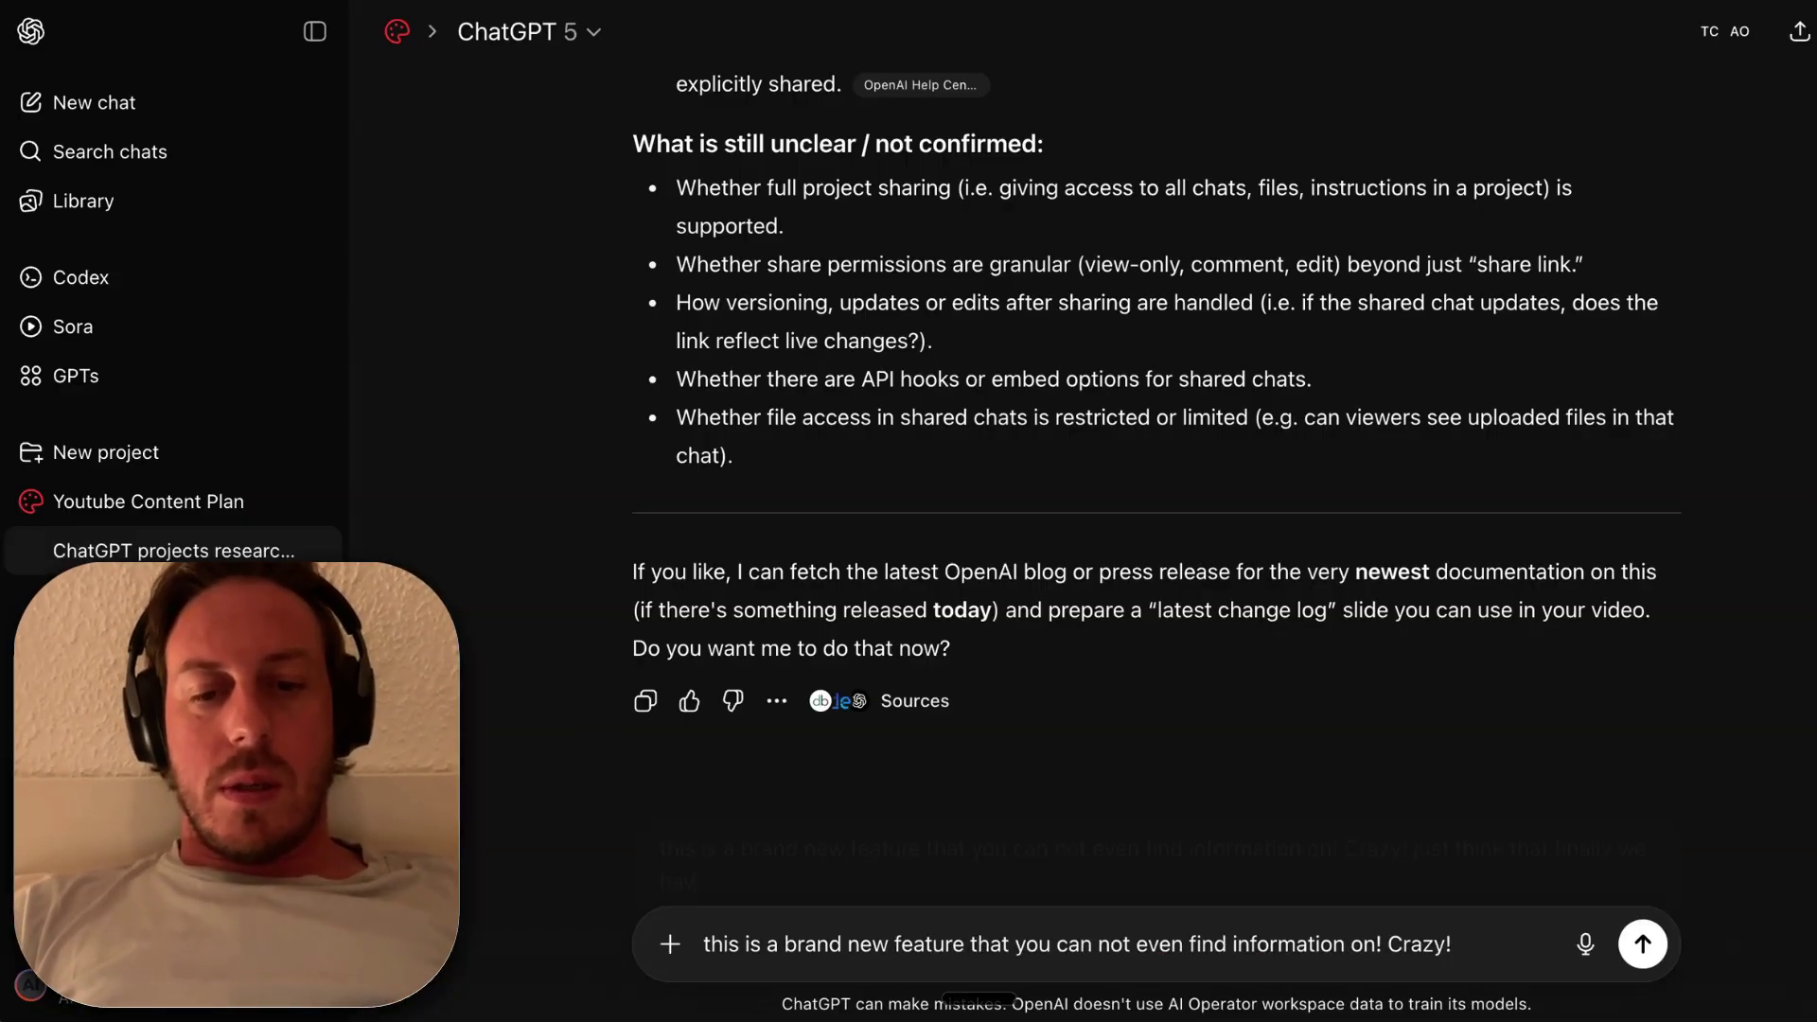
type(" just think that finally we have a sharing ")
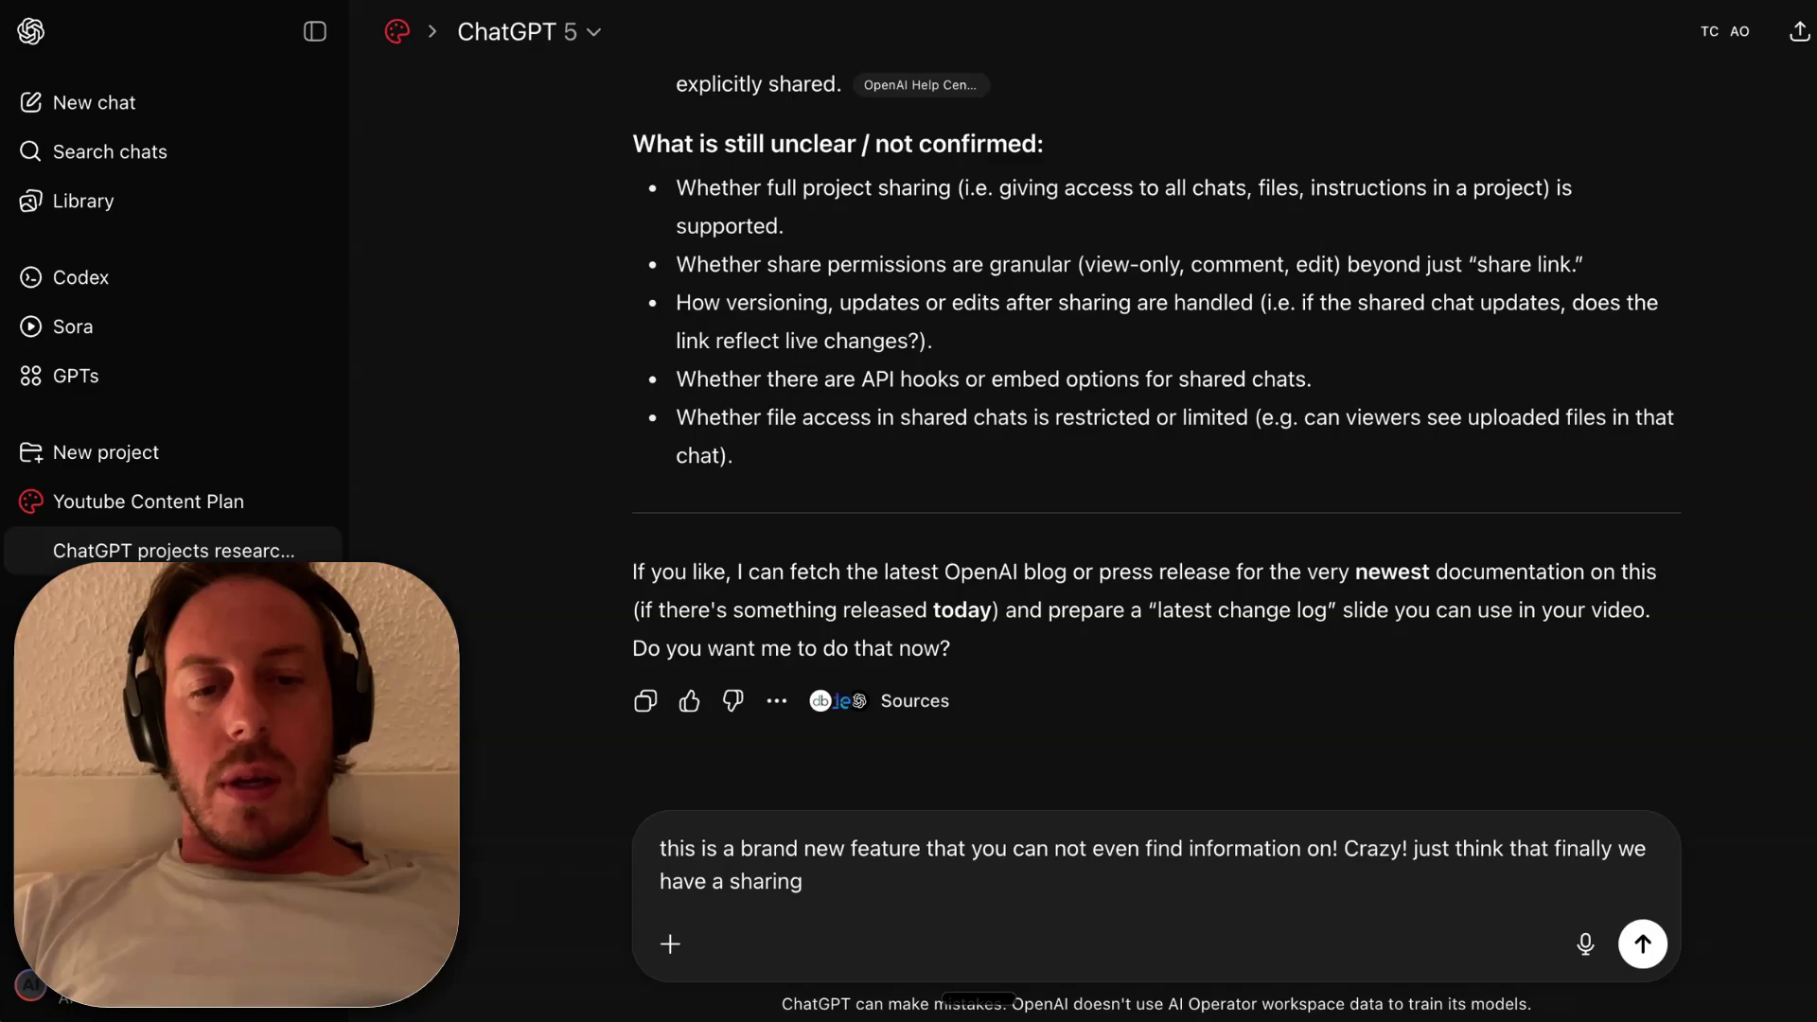
type("button on the projects and")
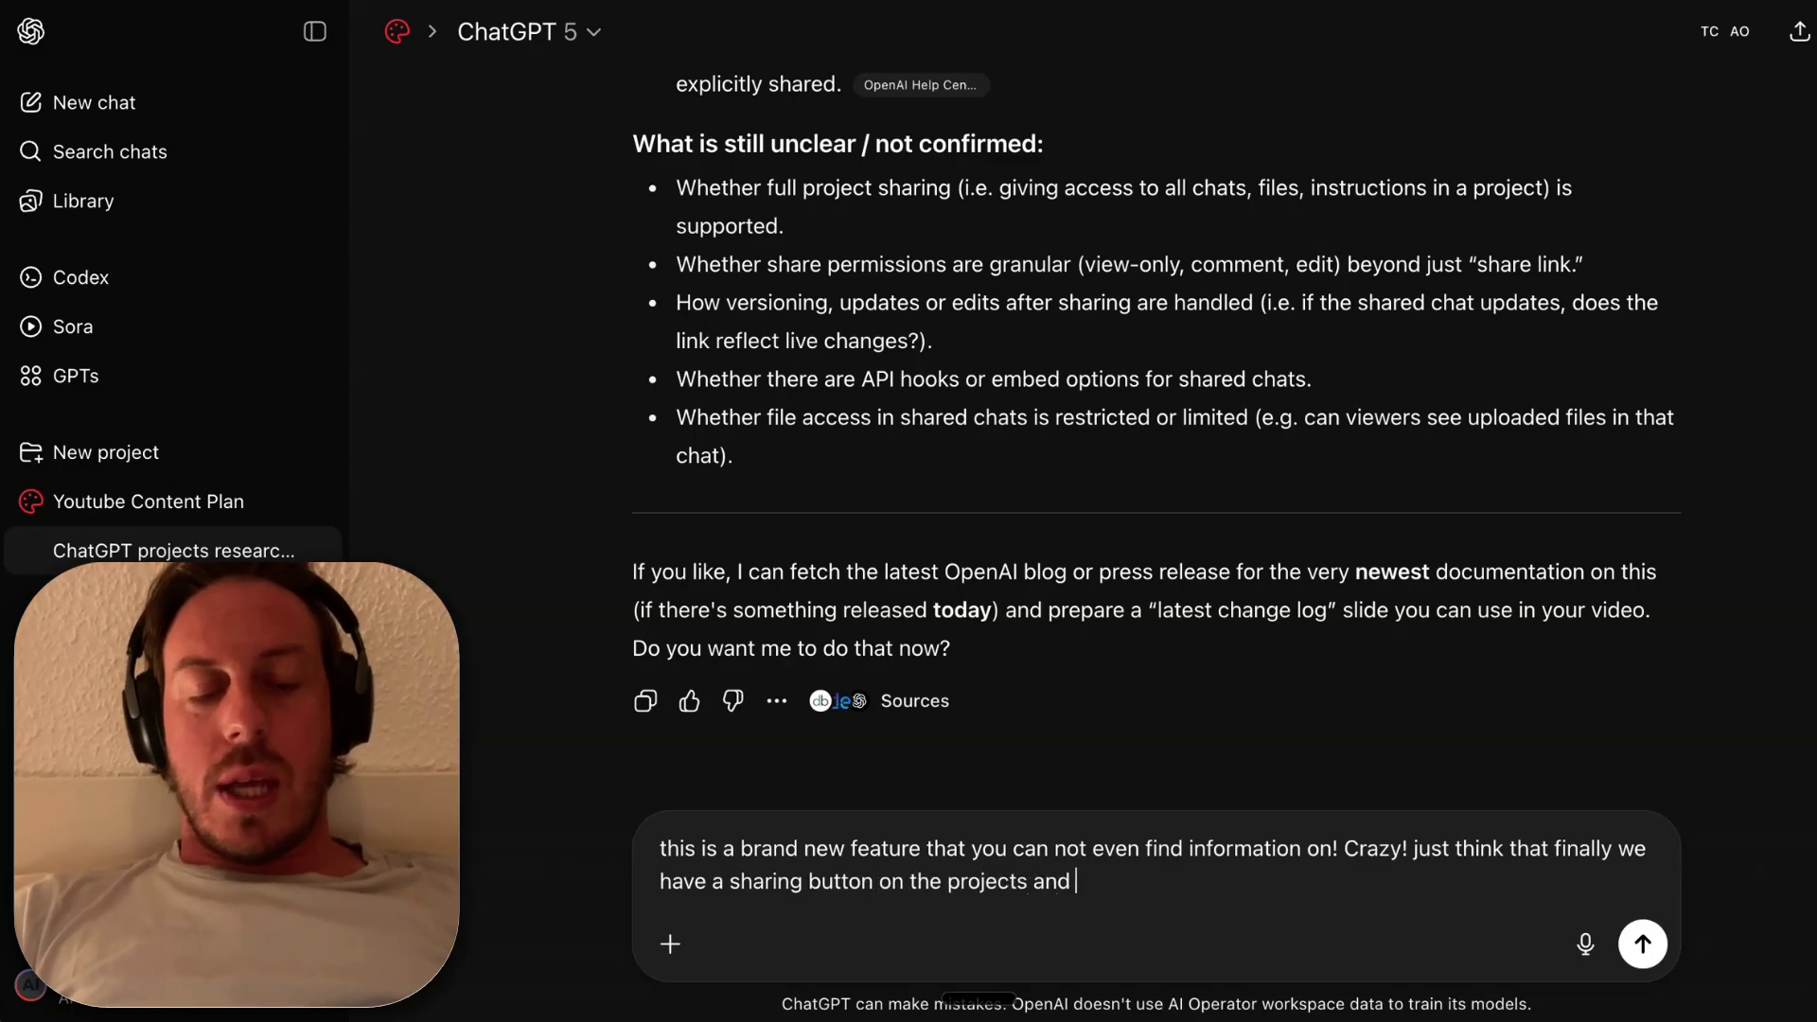
type("can togethe")
type("r colloborate on proejct")
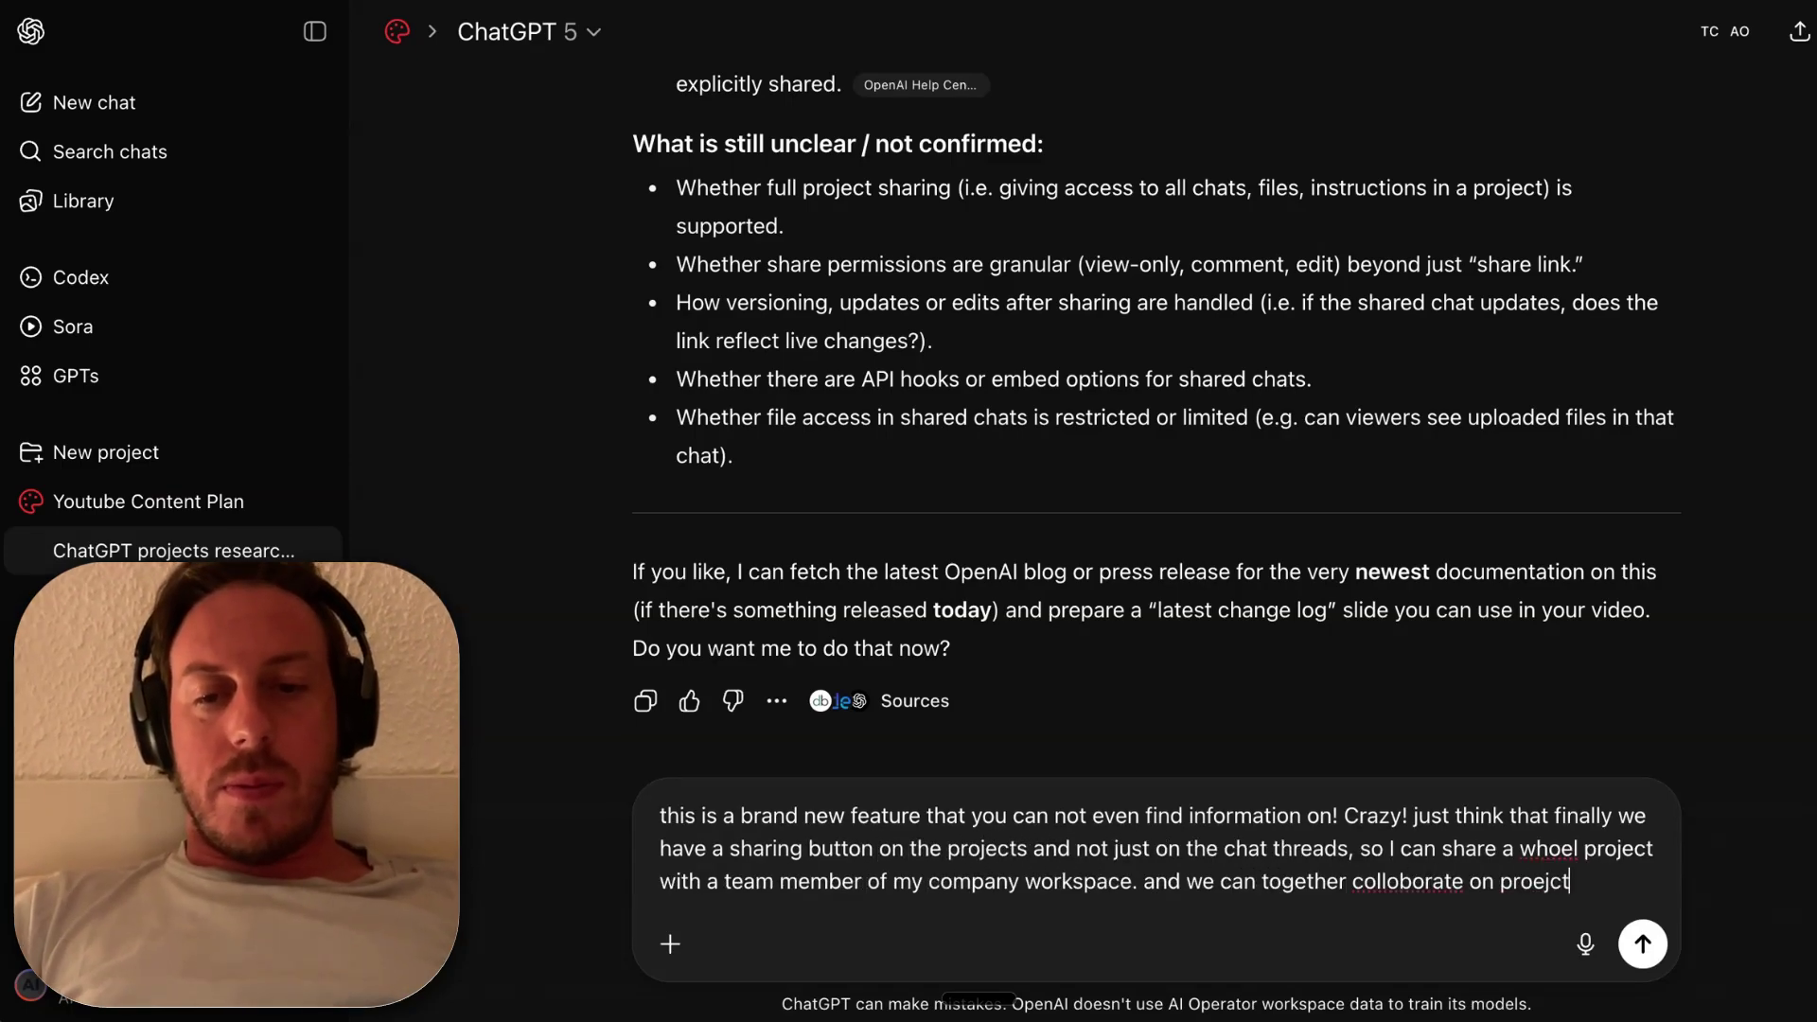
key("Return")
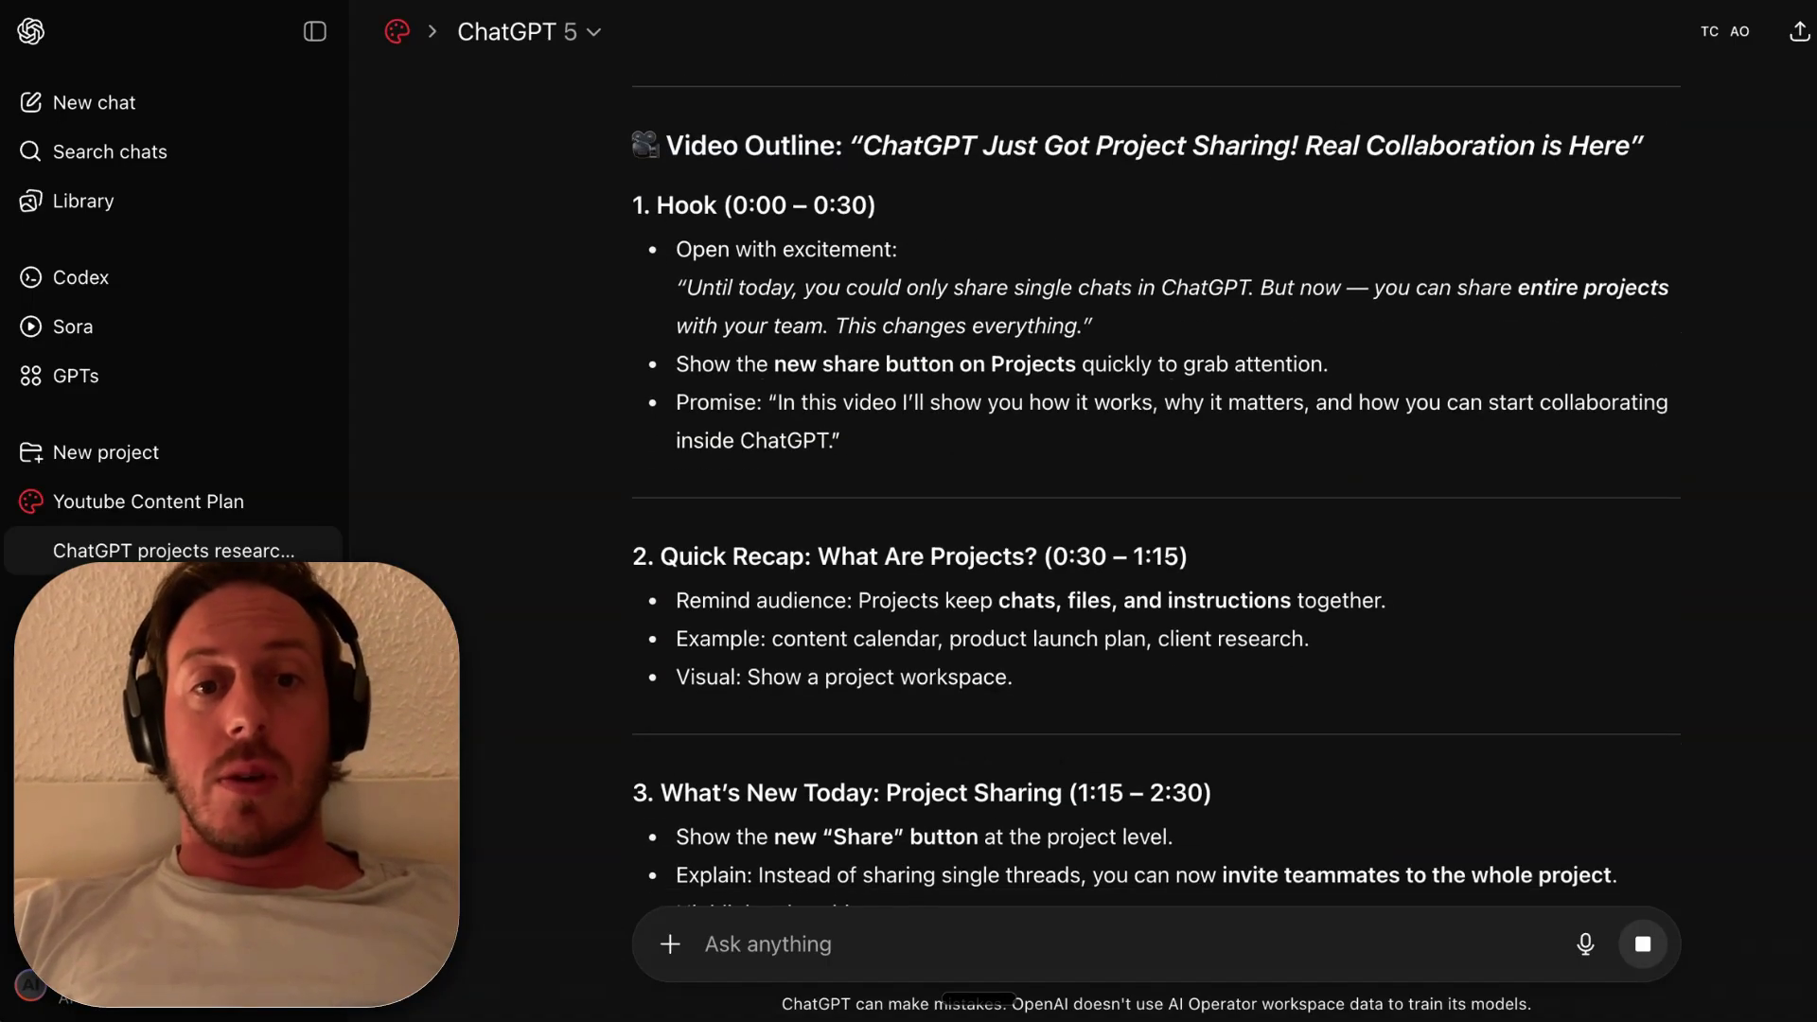
left_click(148, 502)
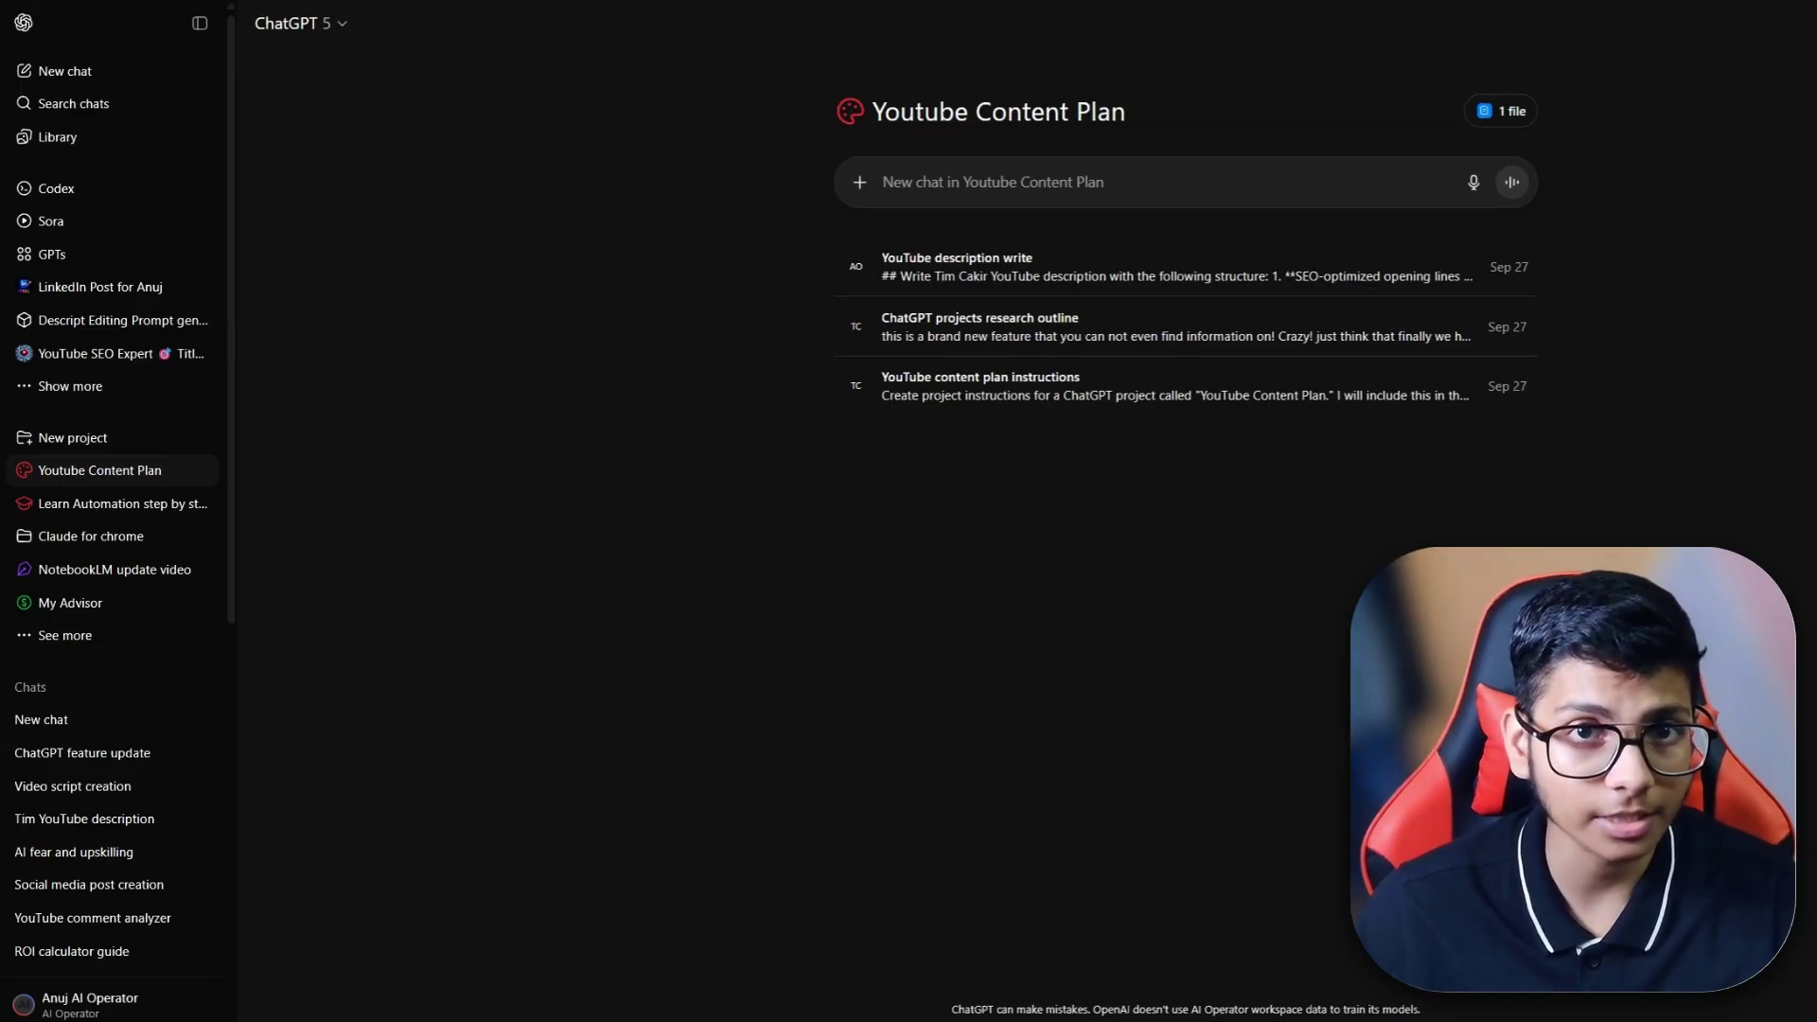
left_click(63, 1003)
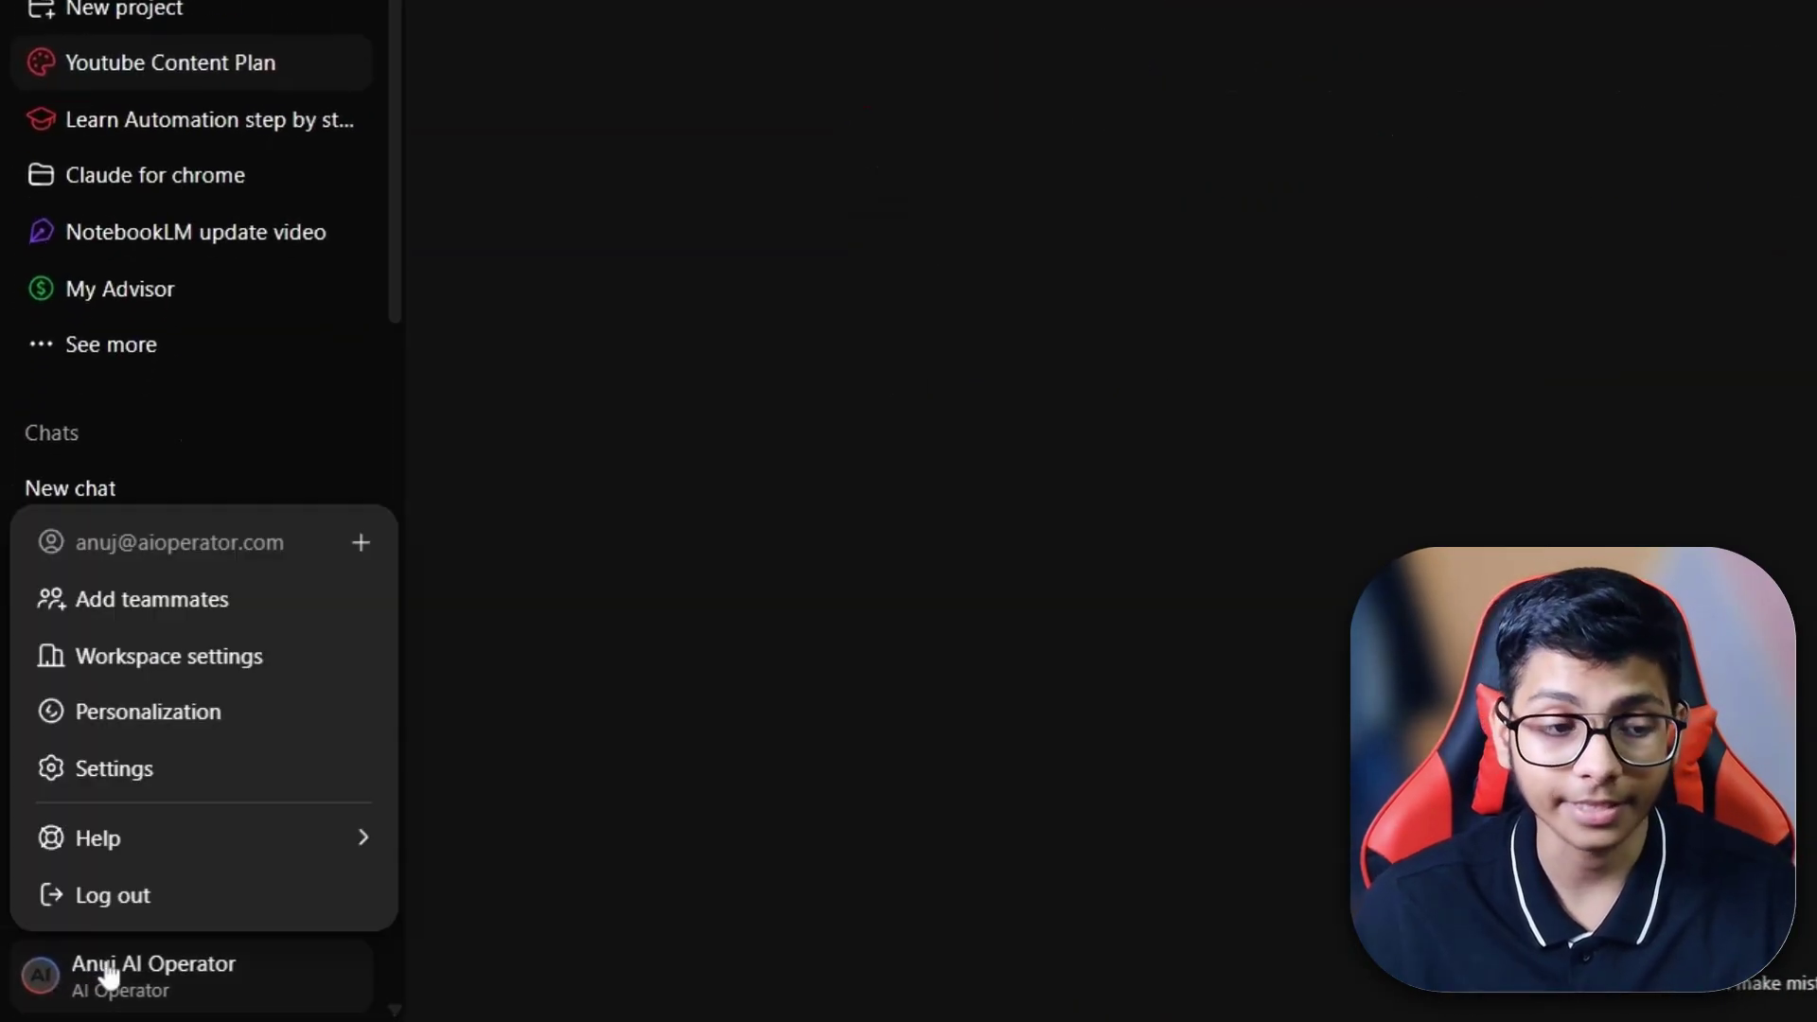
left_click(113, 768)
left_click(401, 313)
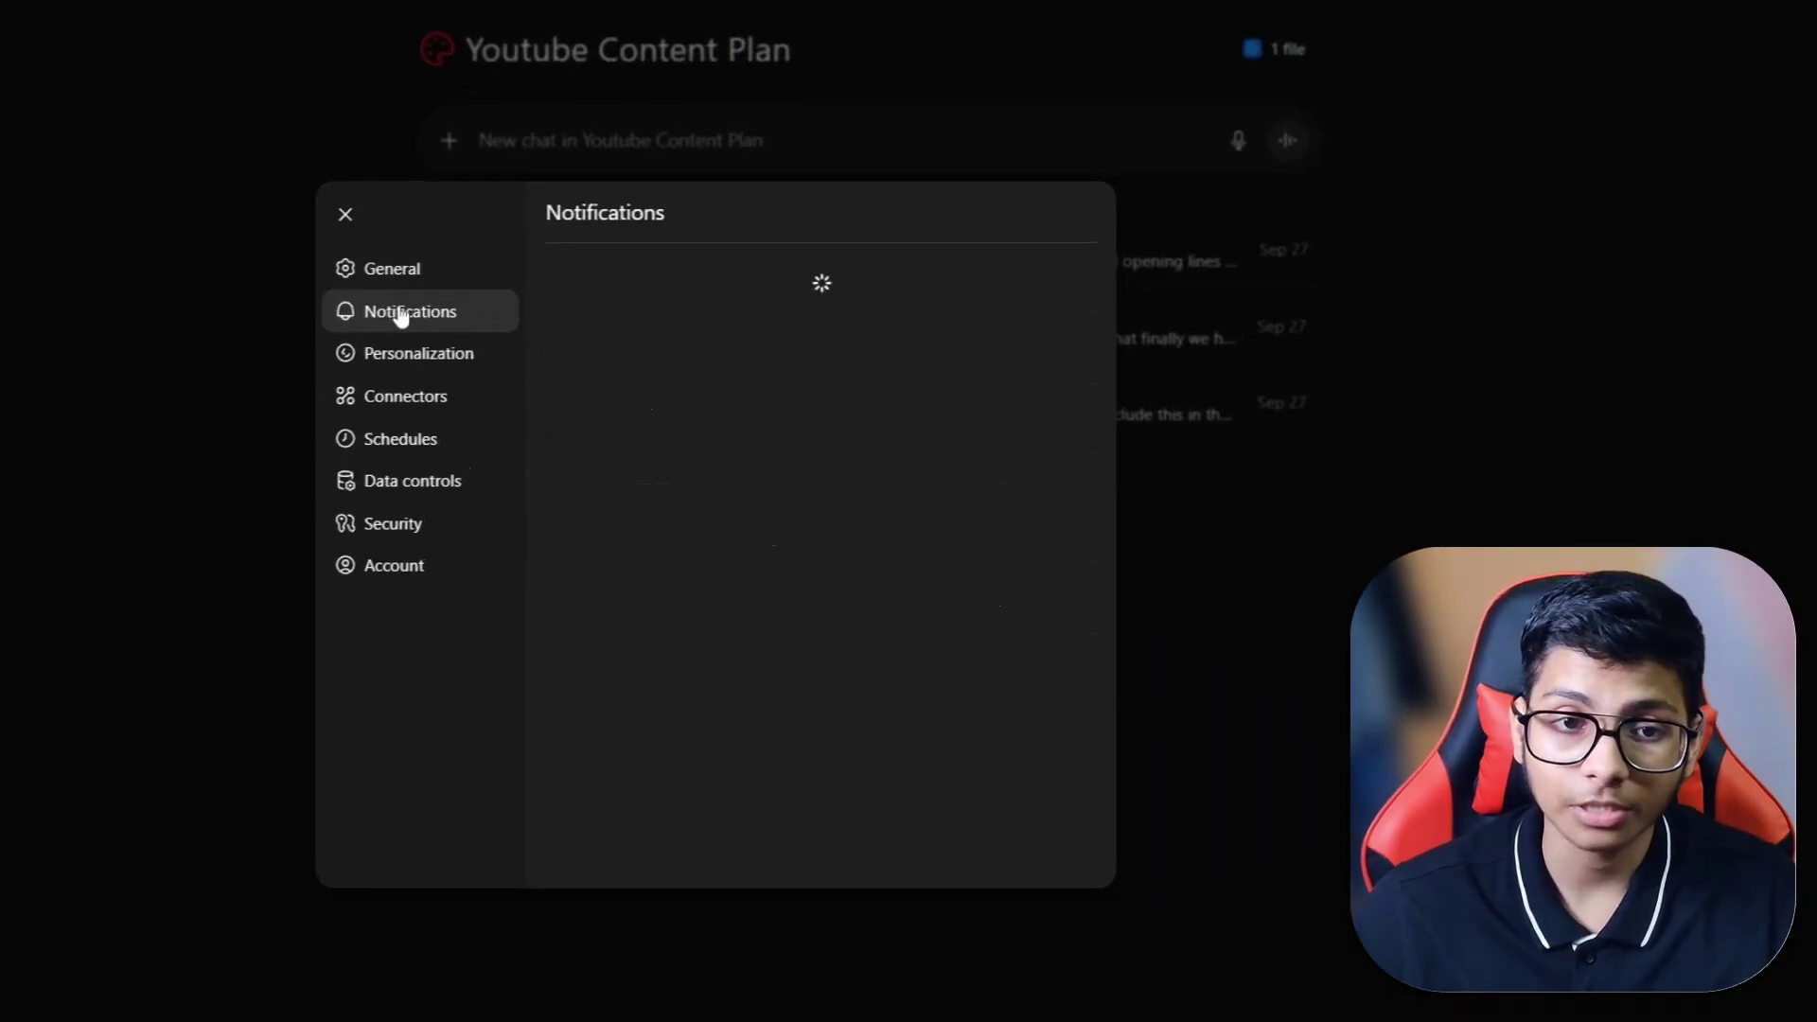
left_click(1073, 497)
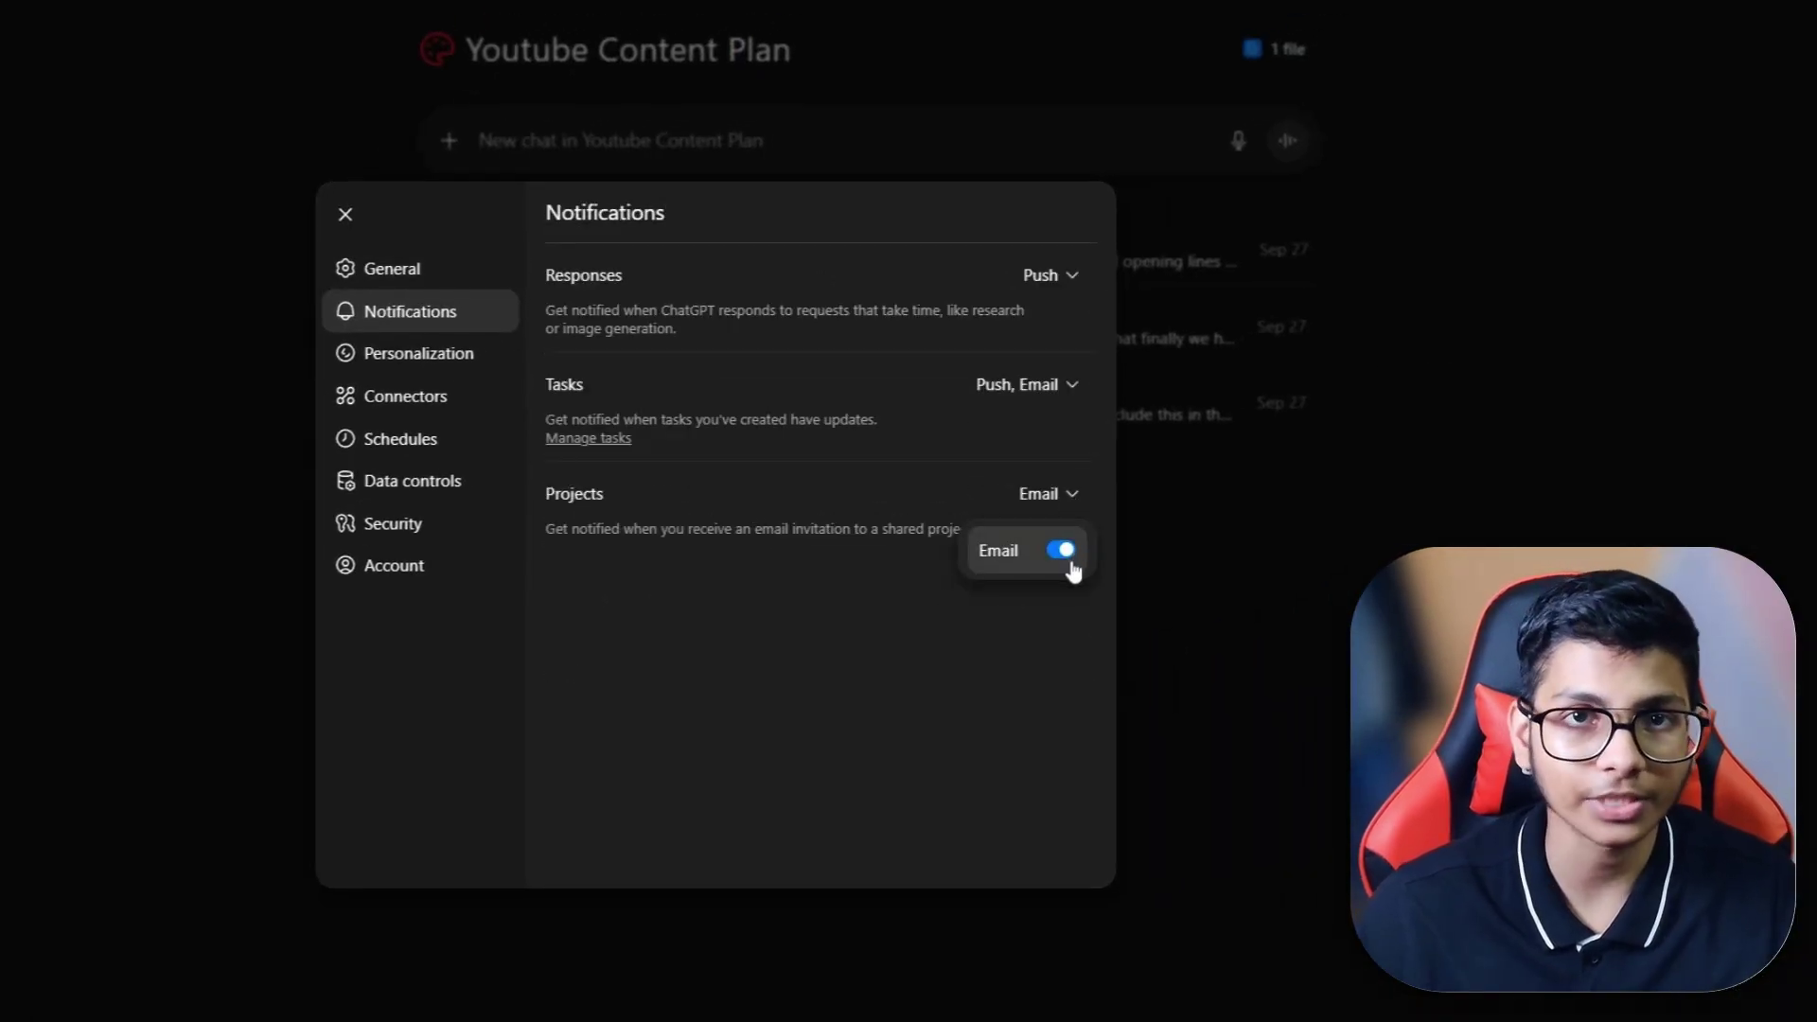
left_click(1063, 572)
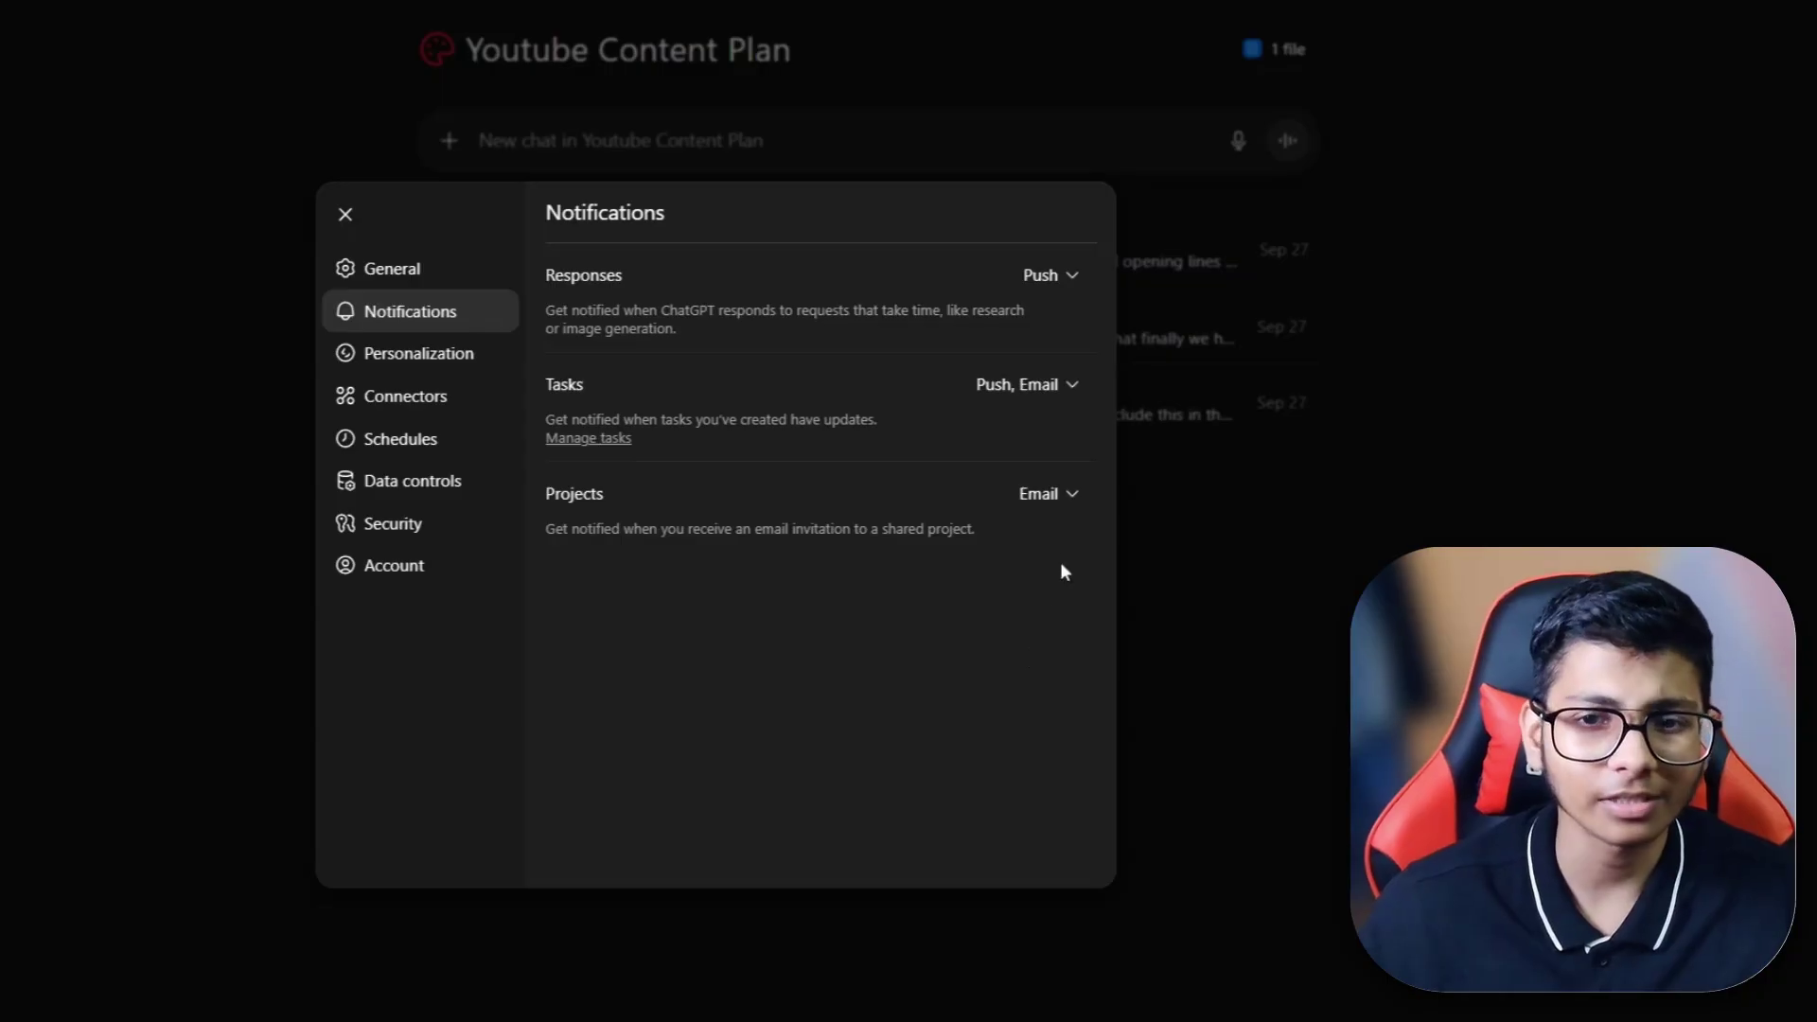
left_click(1066, 511)
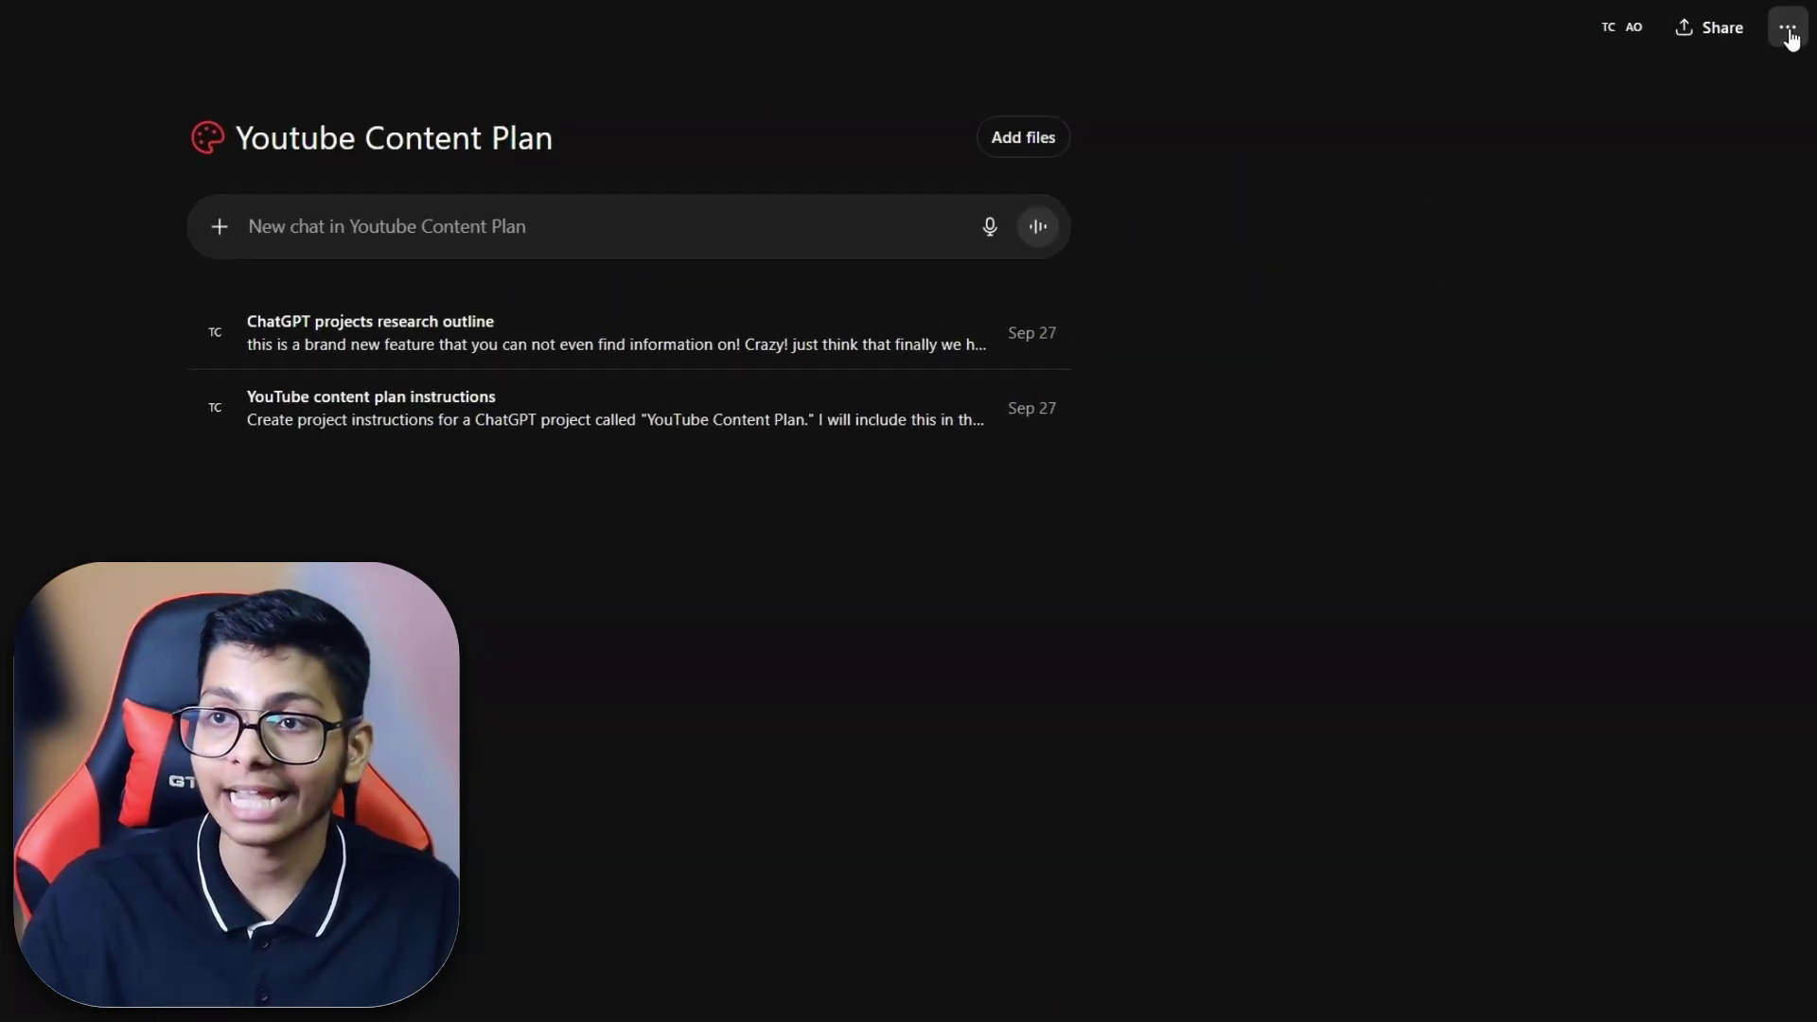
left_click(1789, 36)
left_click(1671, 76)
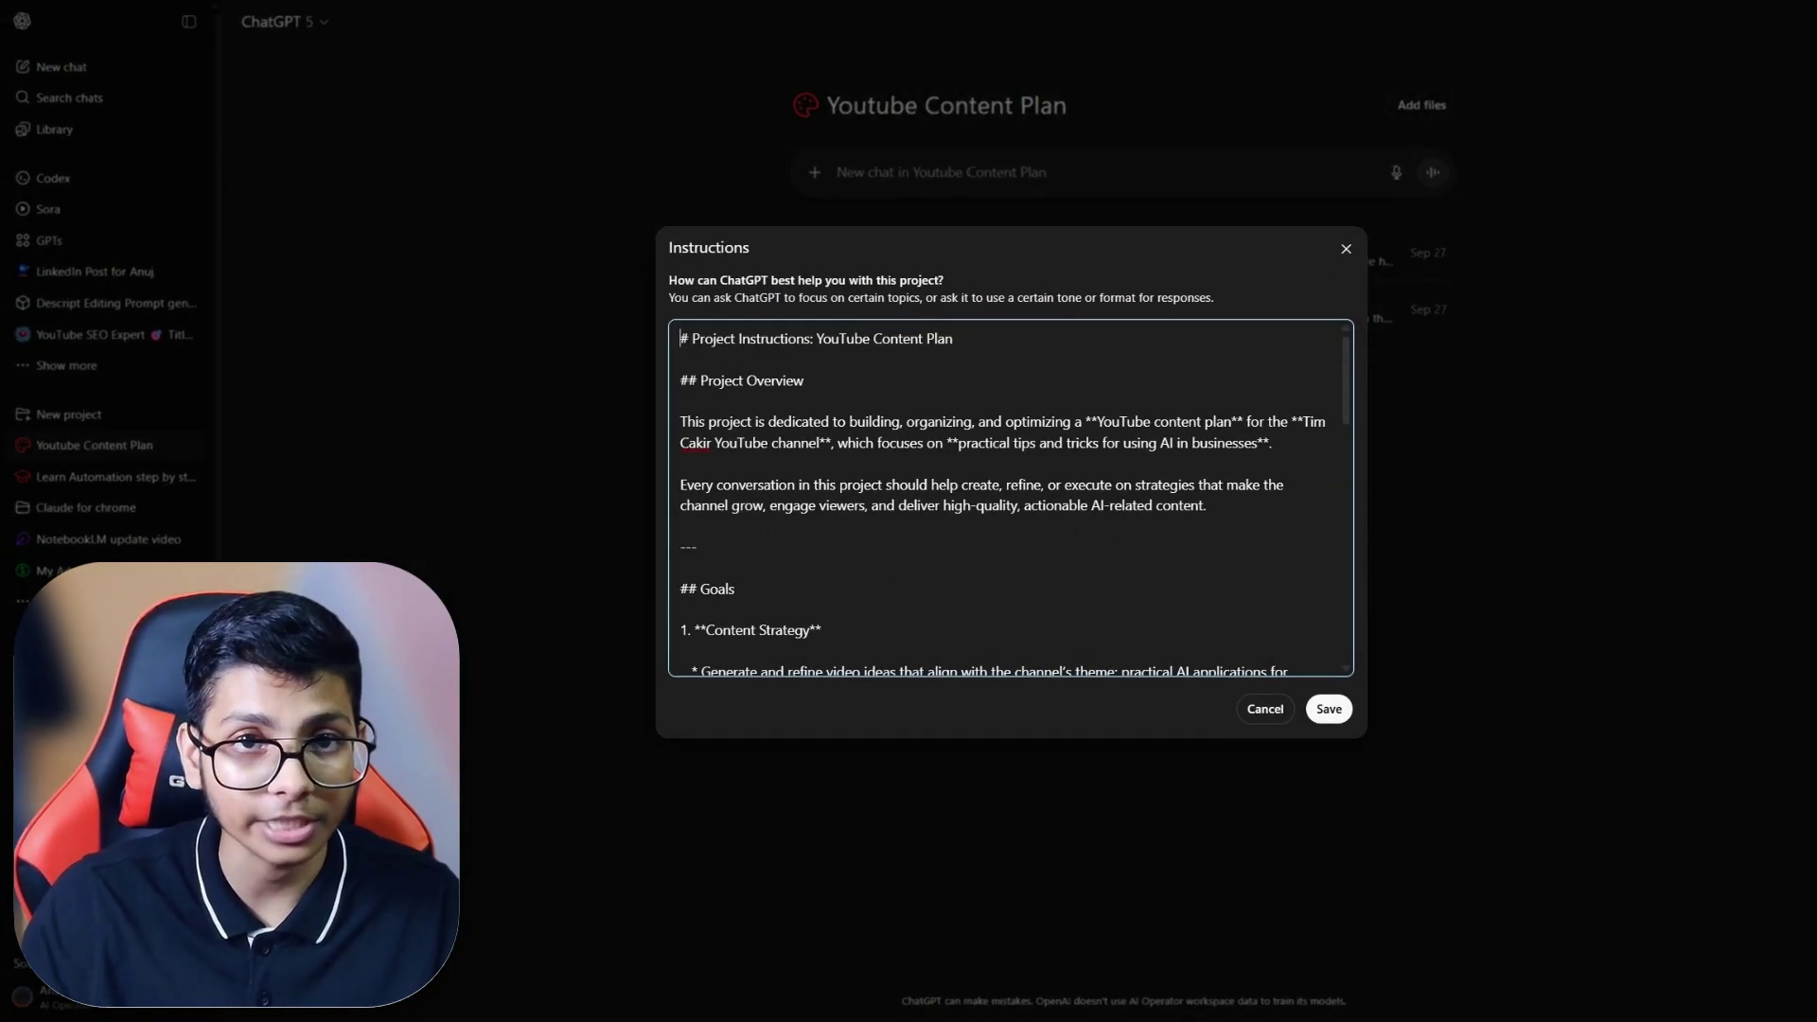
left_click(1421, 104)
left_click(892, 179)
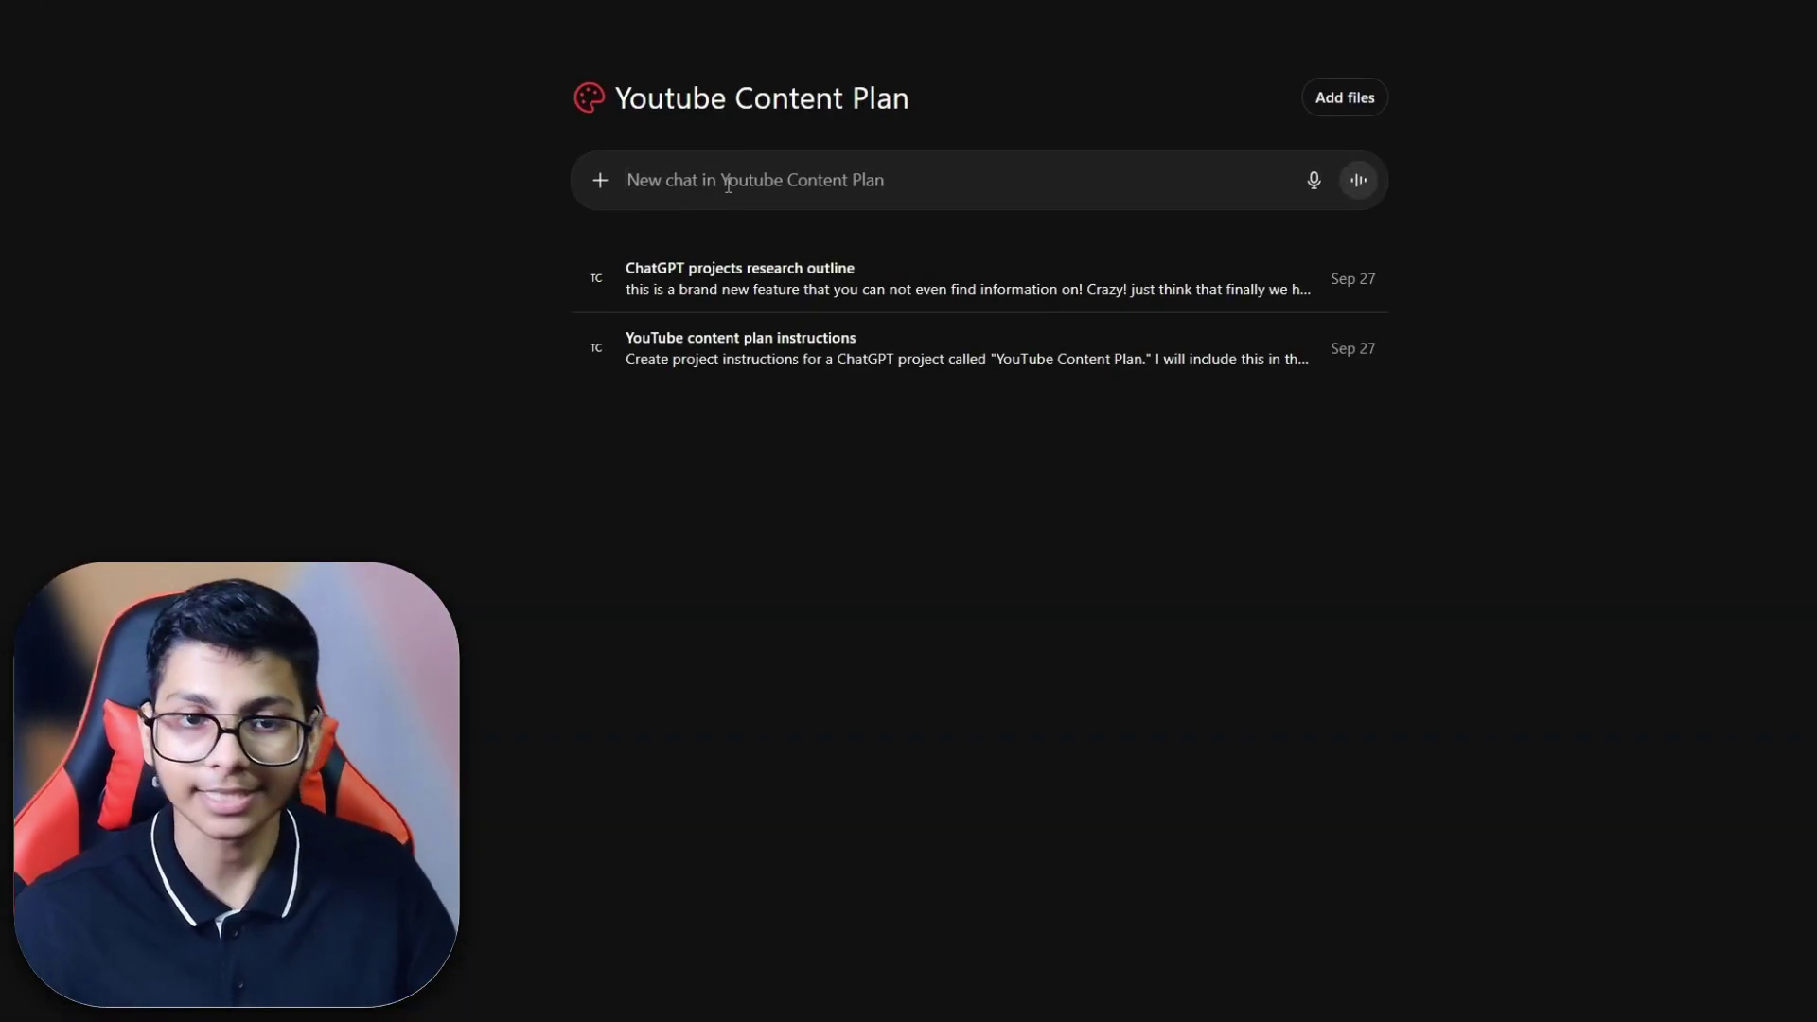
type("@")
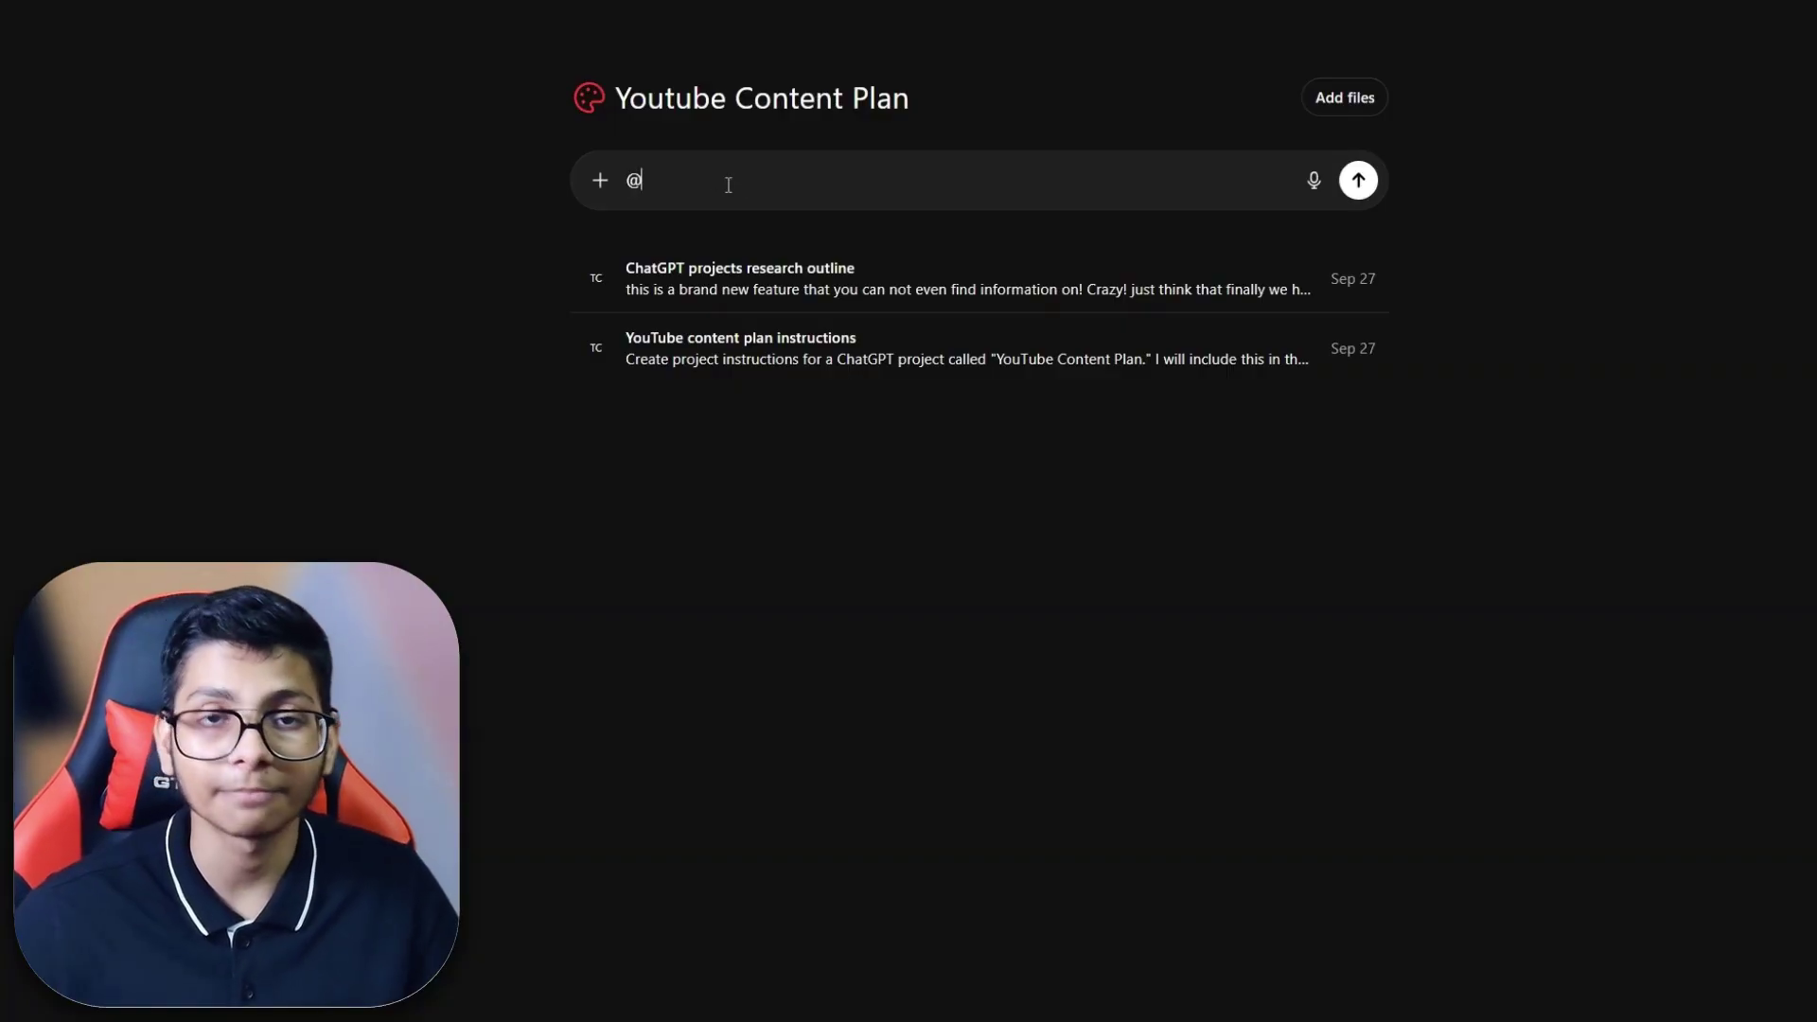
key("Return")
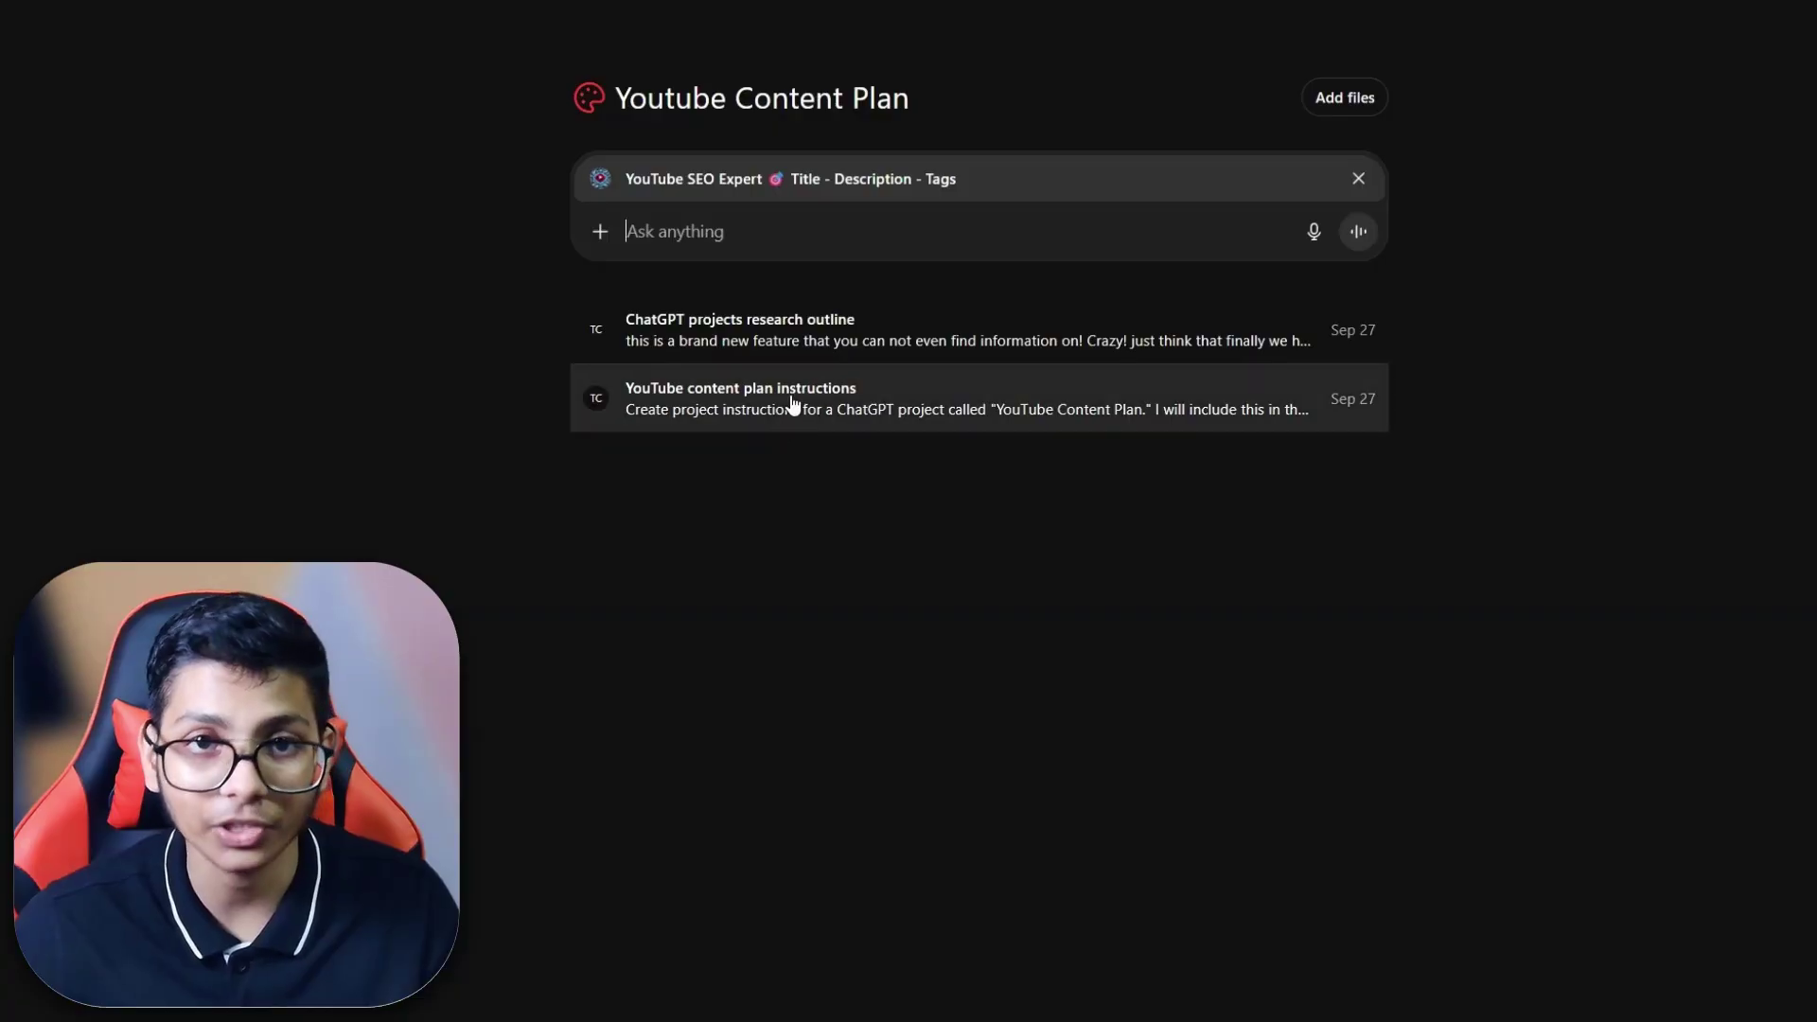
left_click(1359, 179)
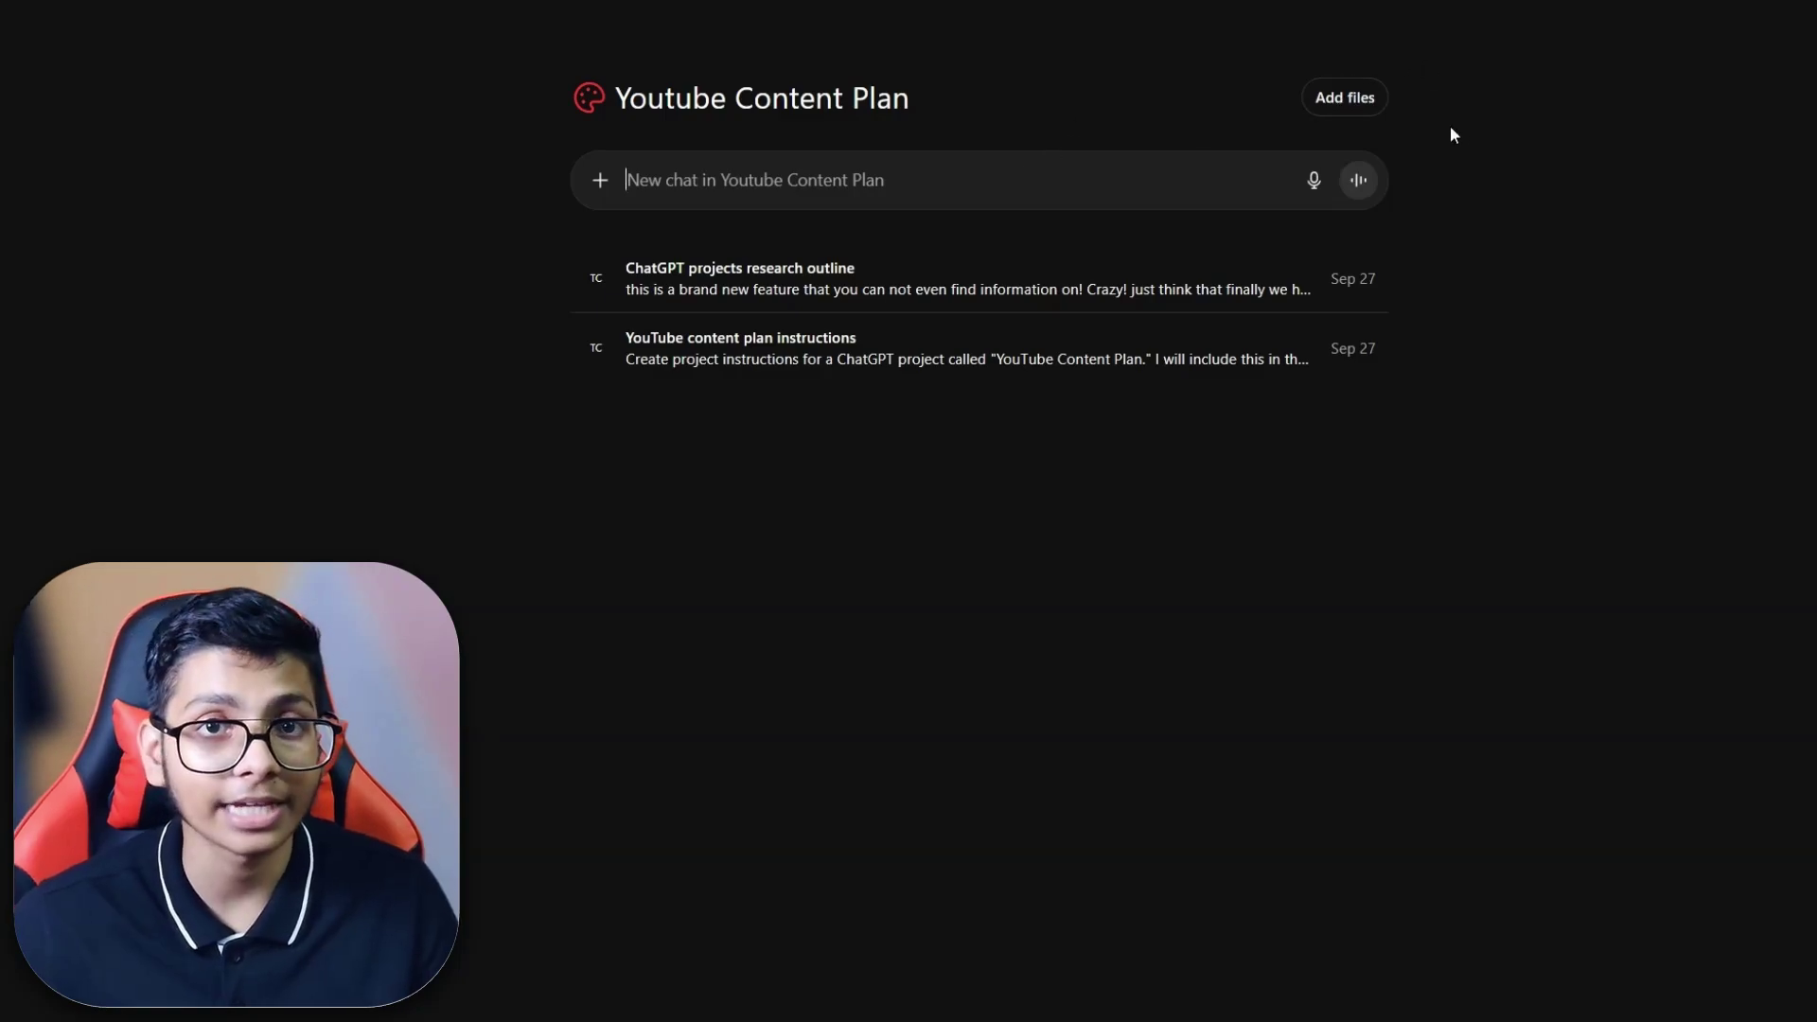
Step: Upload the Project Sharing in ChatGPT.txt transcript and send the YouTube description prompt in a new chat
left_click(1345, 98)
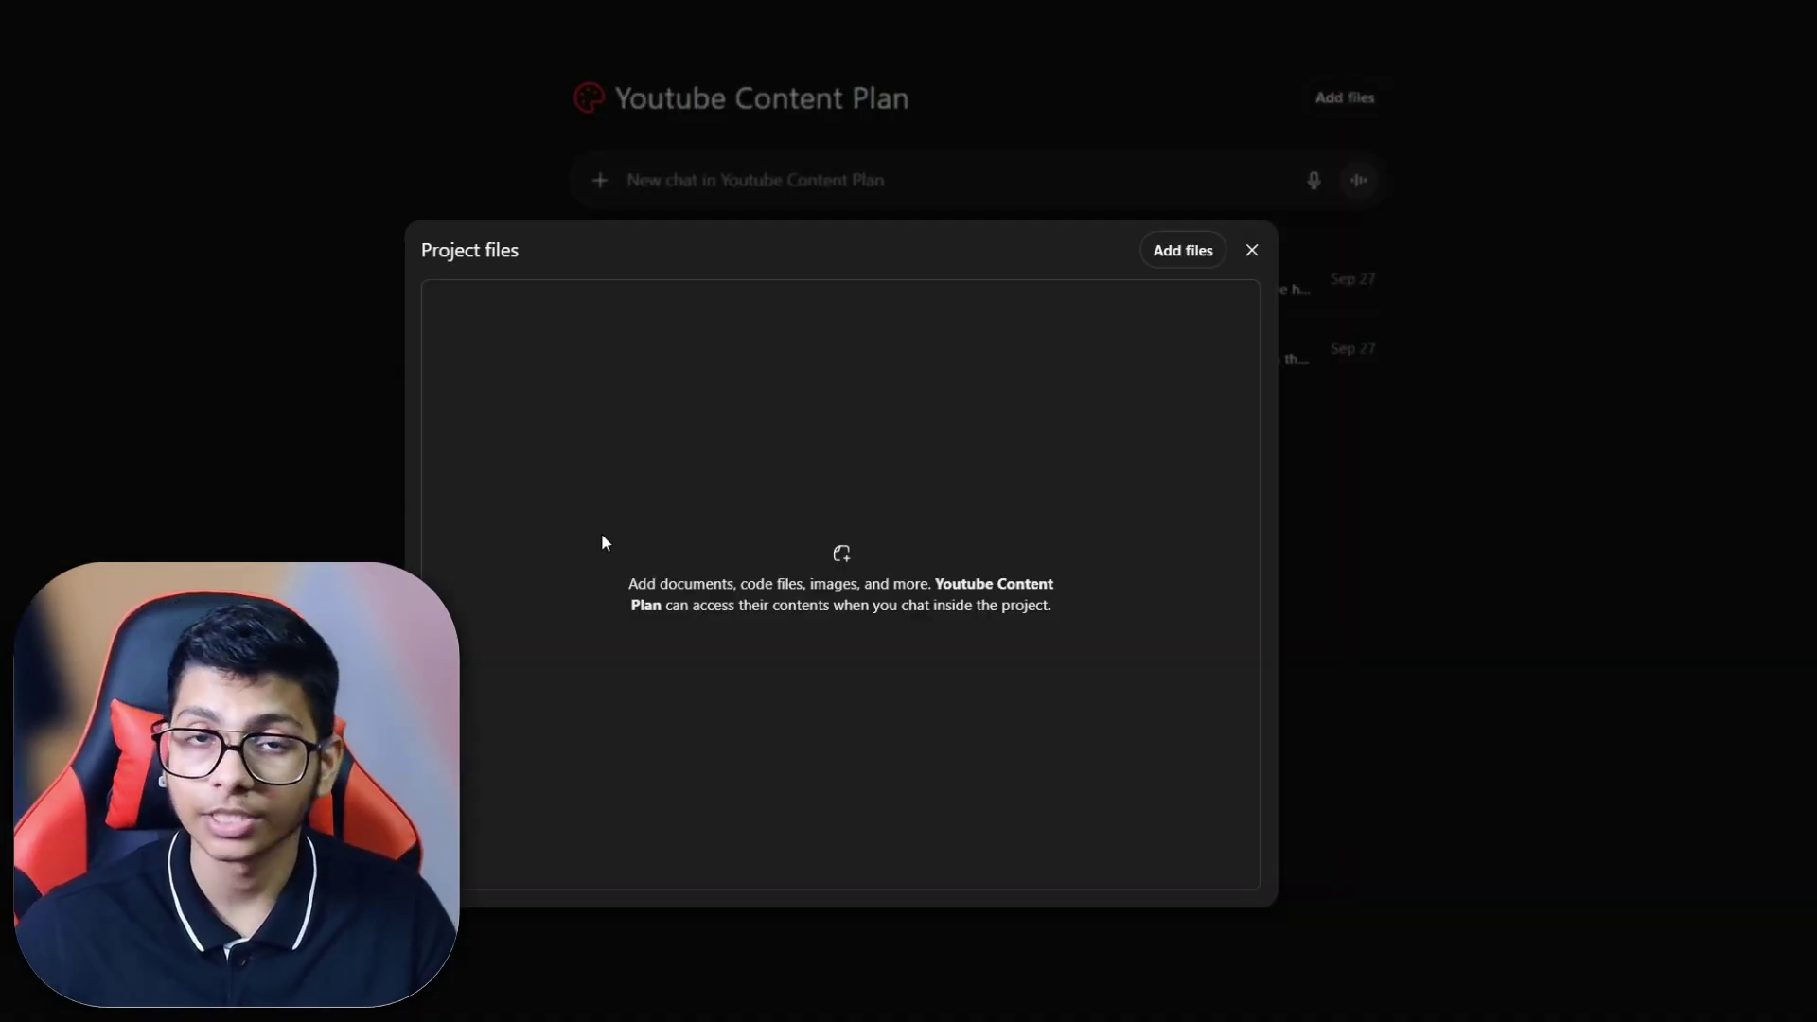
left_click(767, 178)
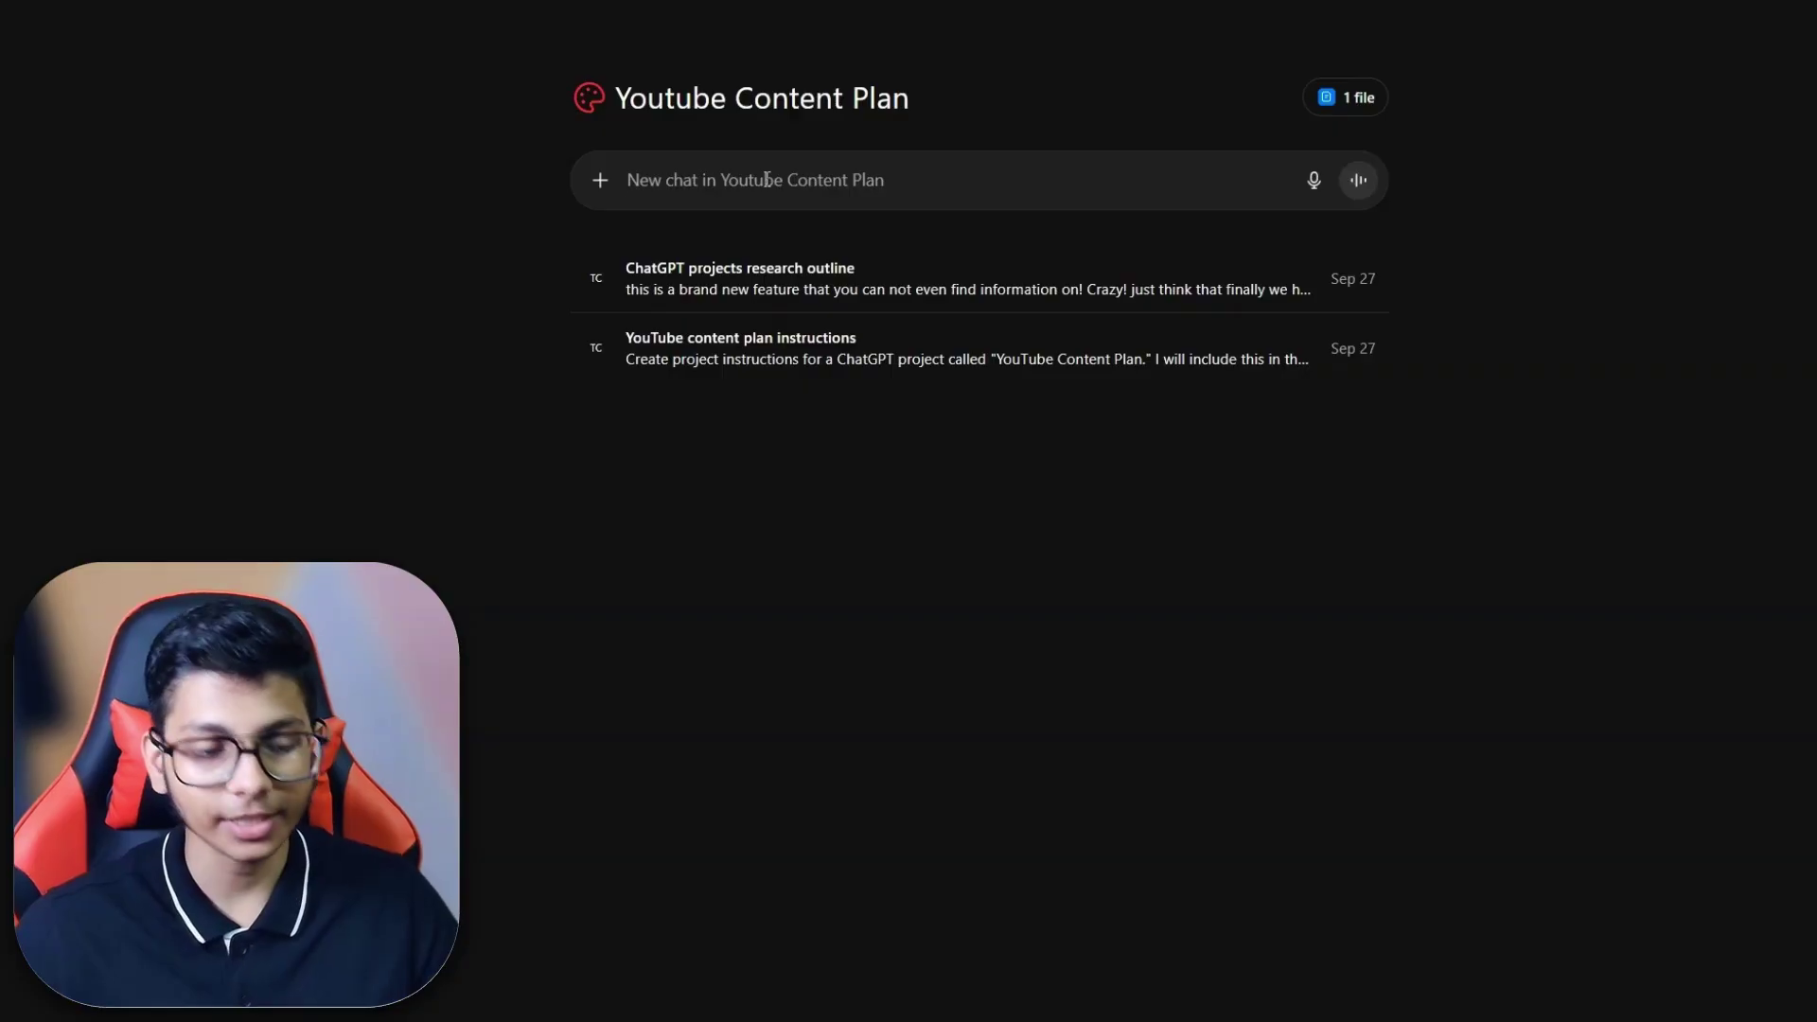
key("ctrl+v")
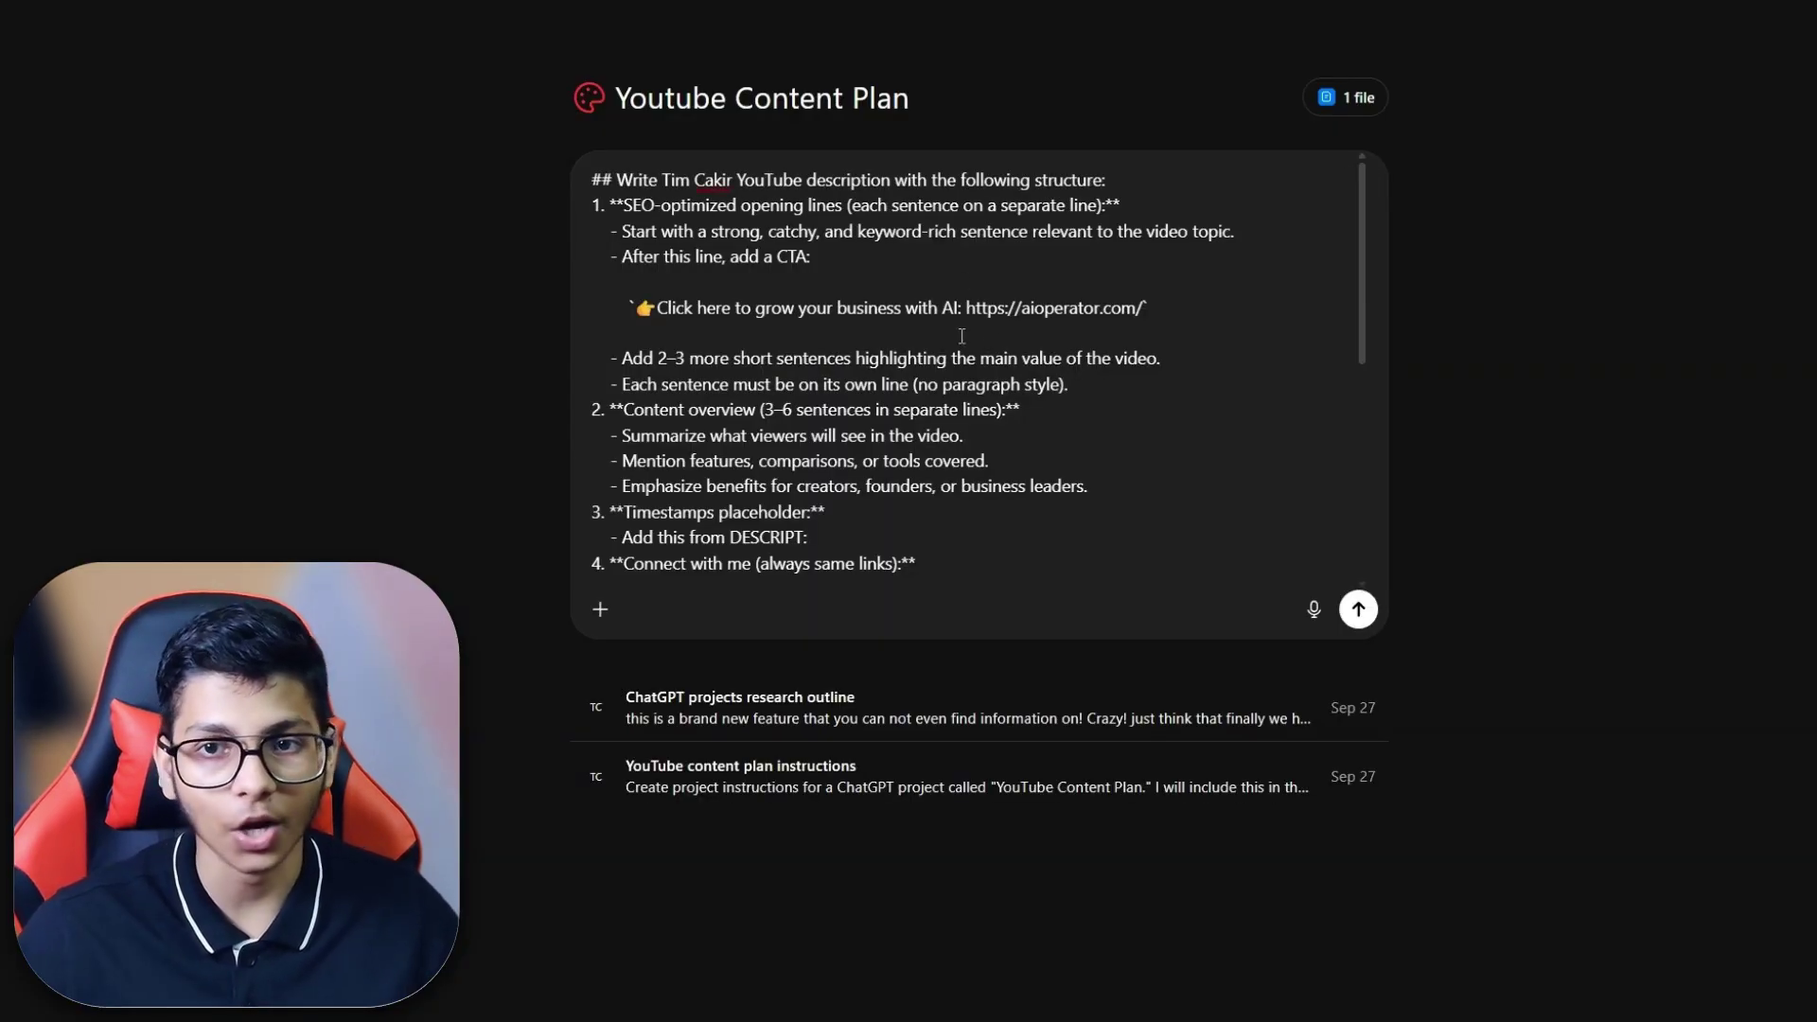
scroll(962, 336, "down", 5)
key("Return")
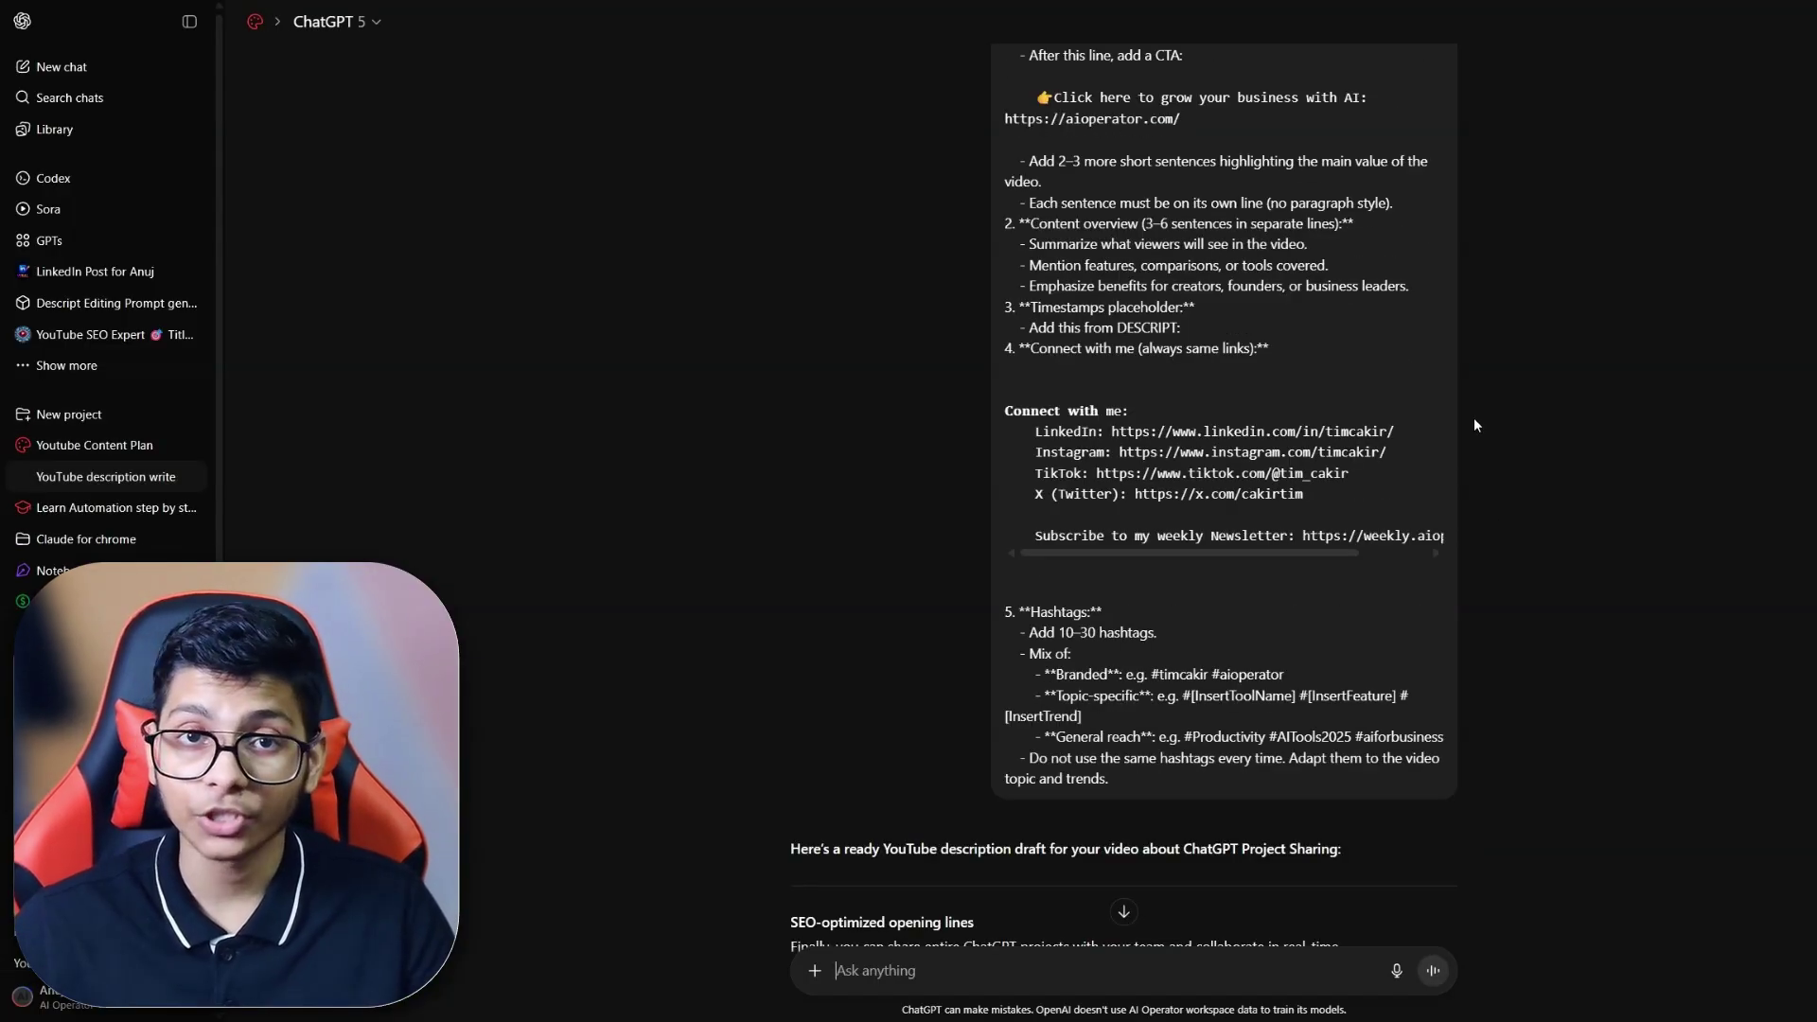
scroll(1473, 417, "down", 8)
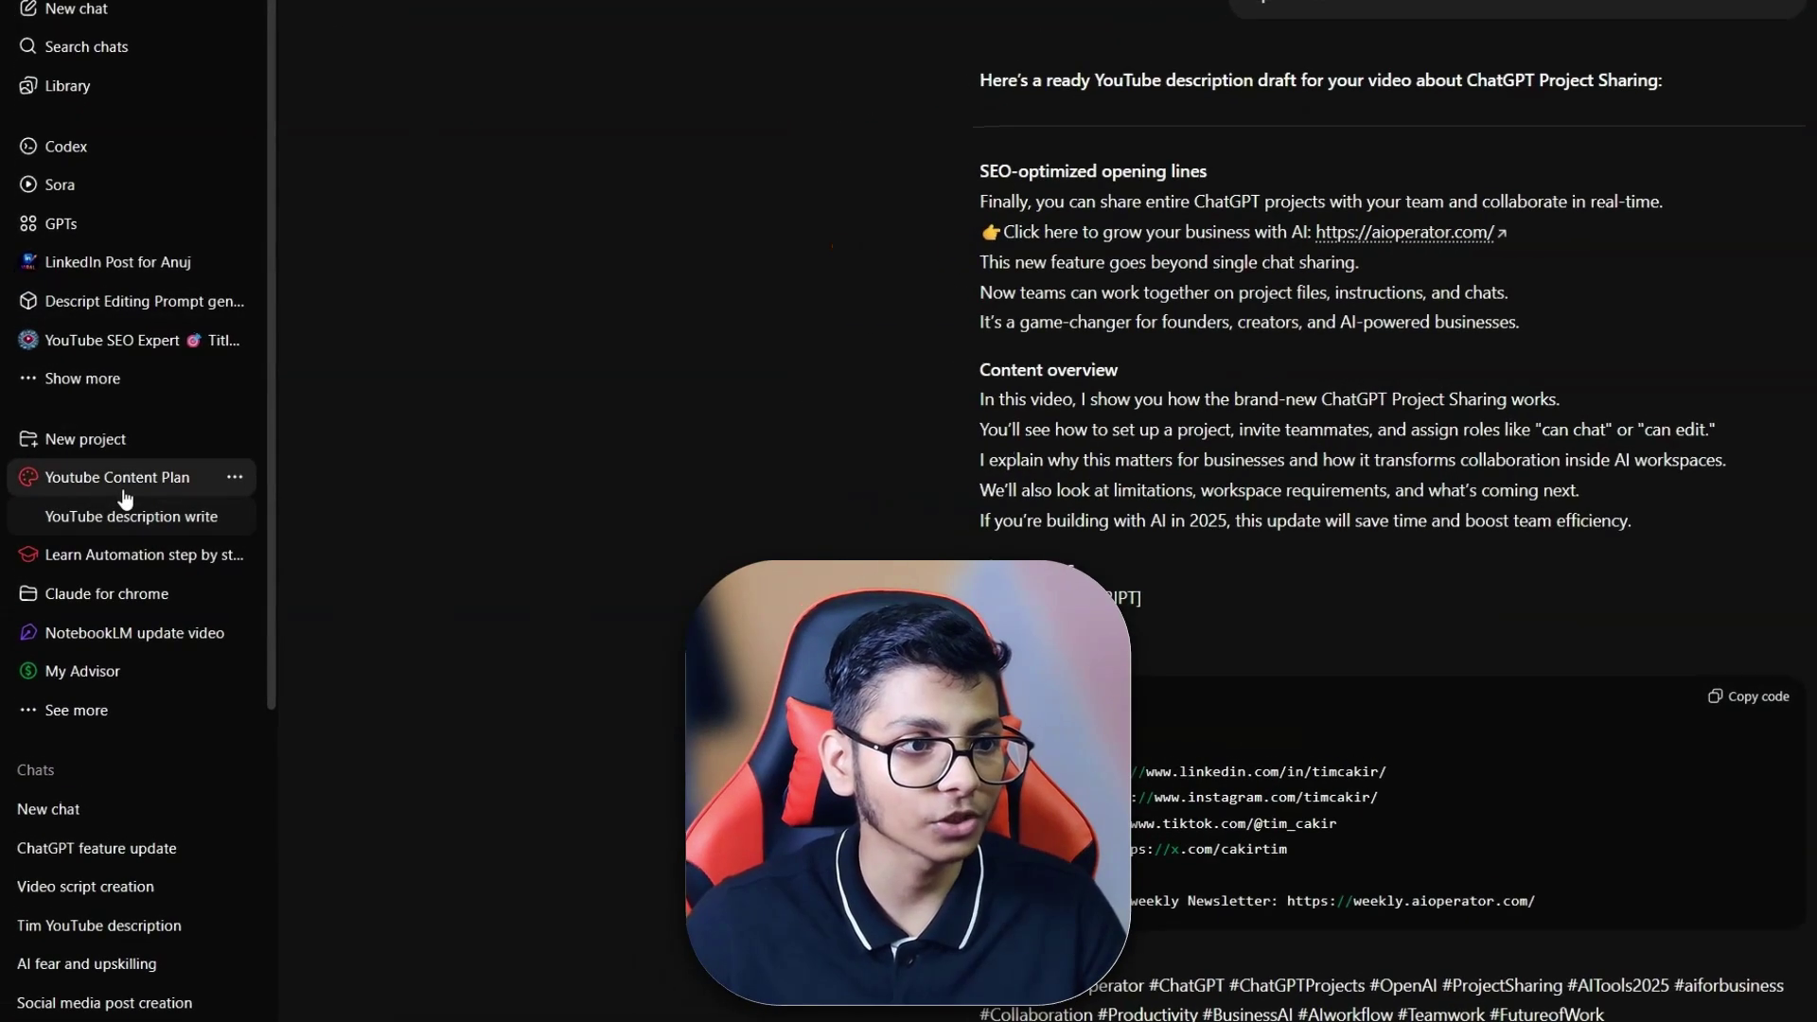
left_click(98, 447)
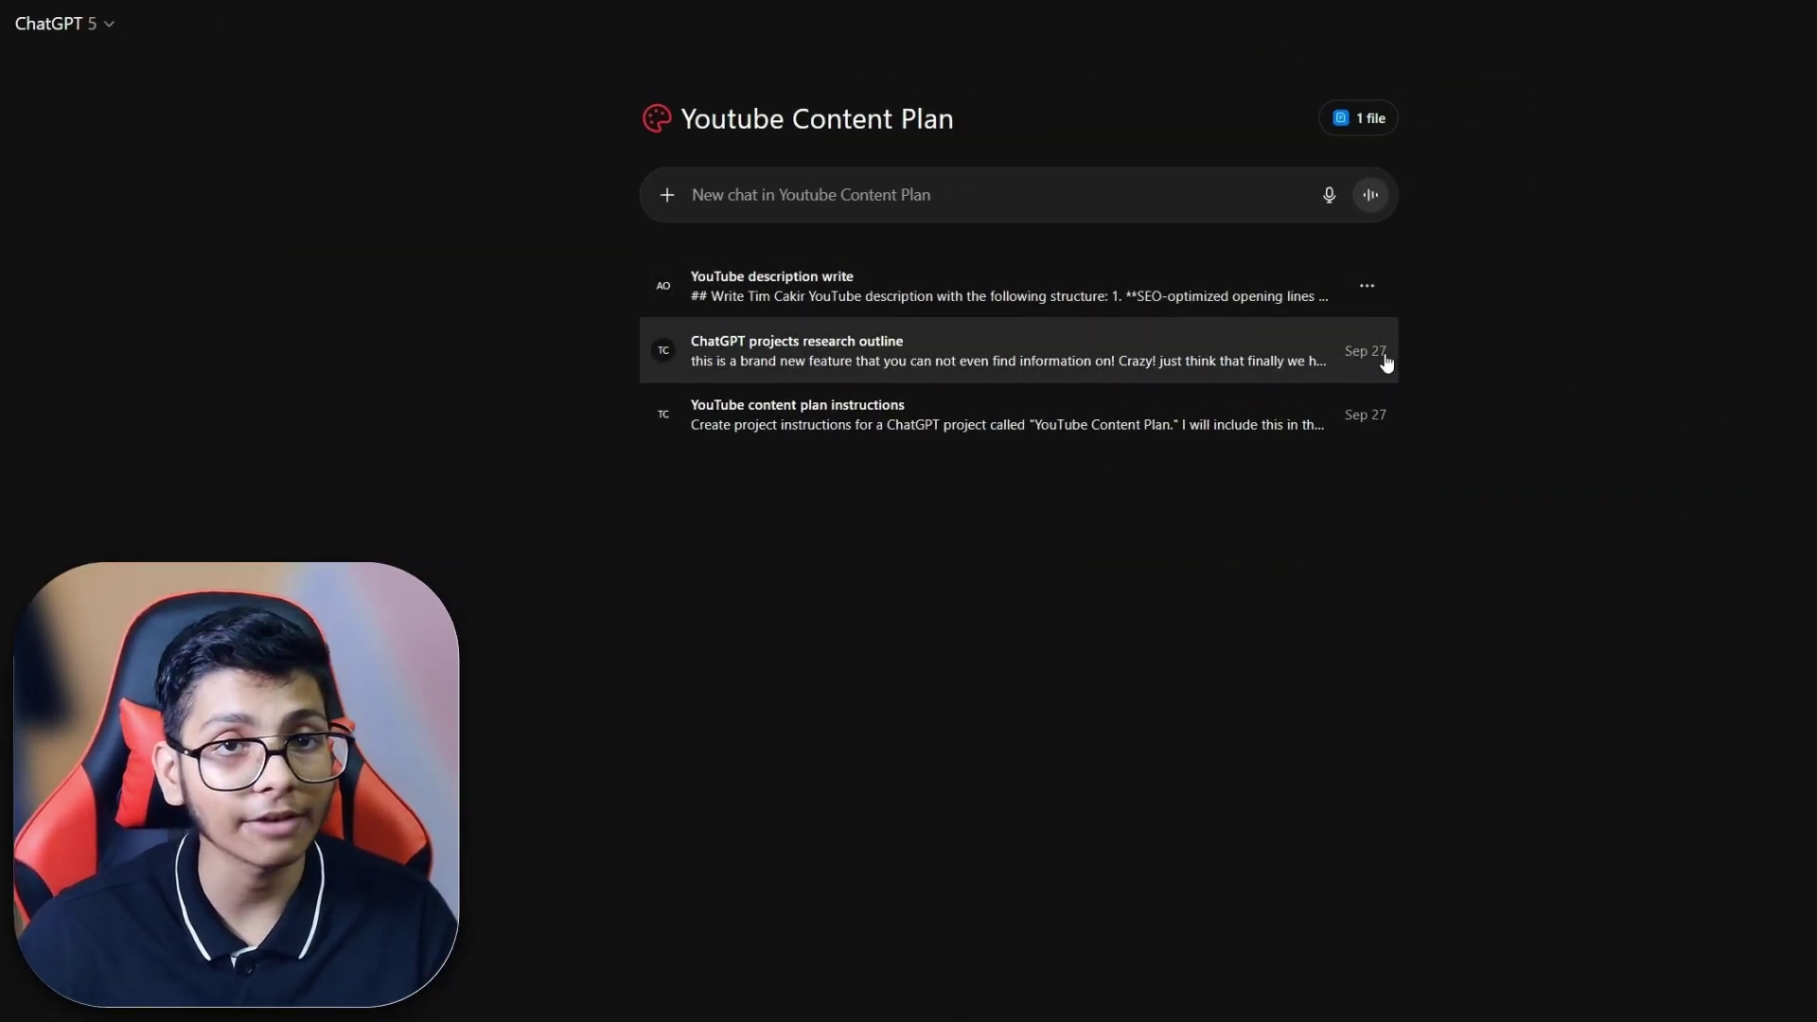
left_click(1368, 292)
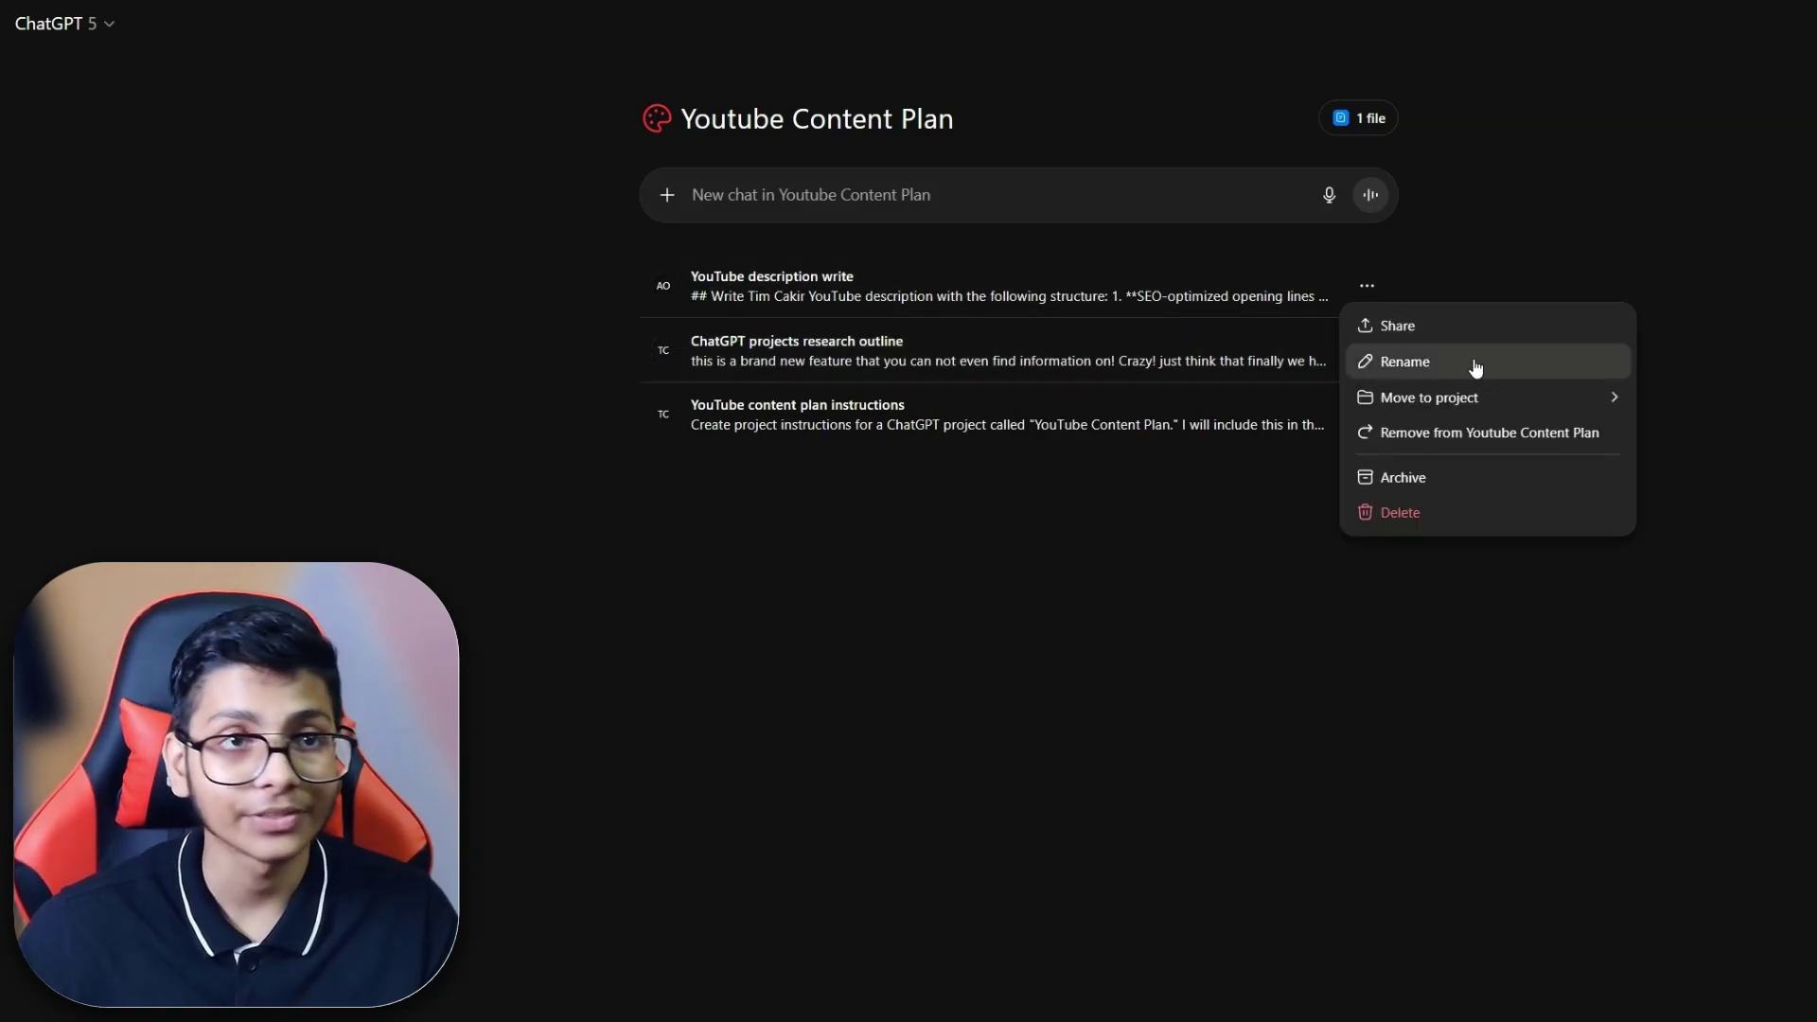
mouse_move(1562, 397)
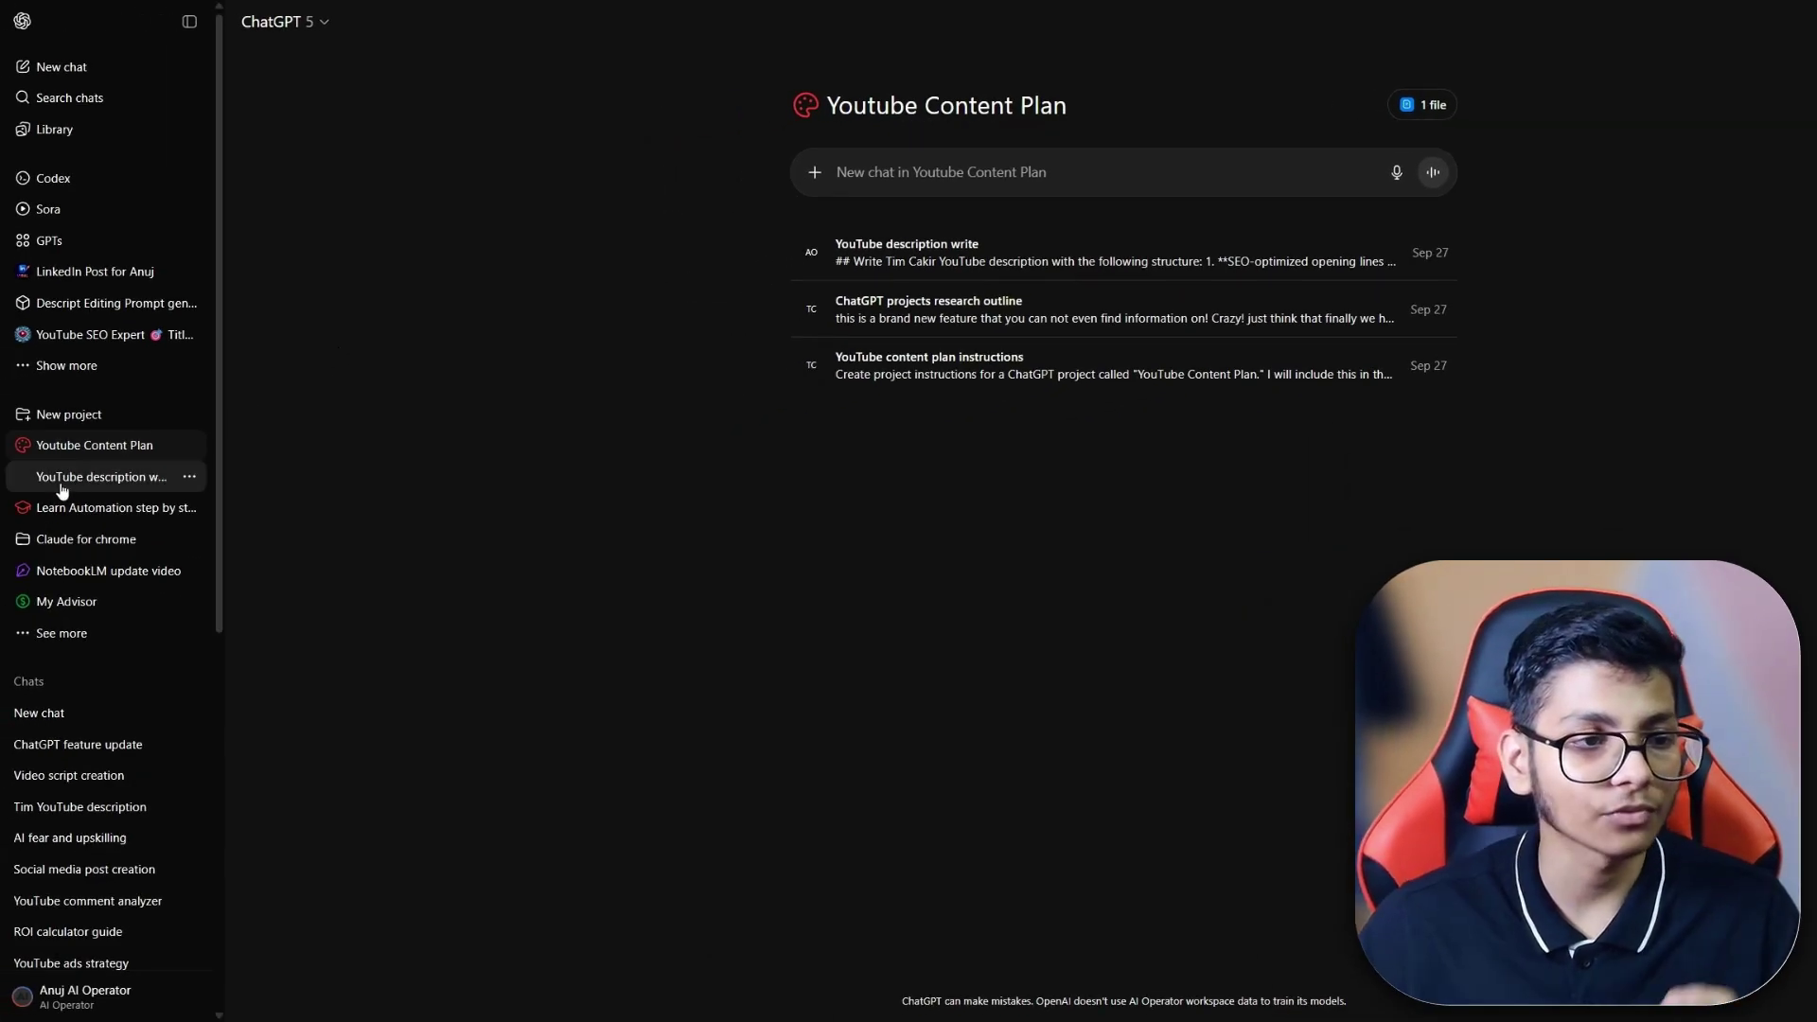
scroll(56, 490, "down", 2)
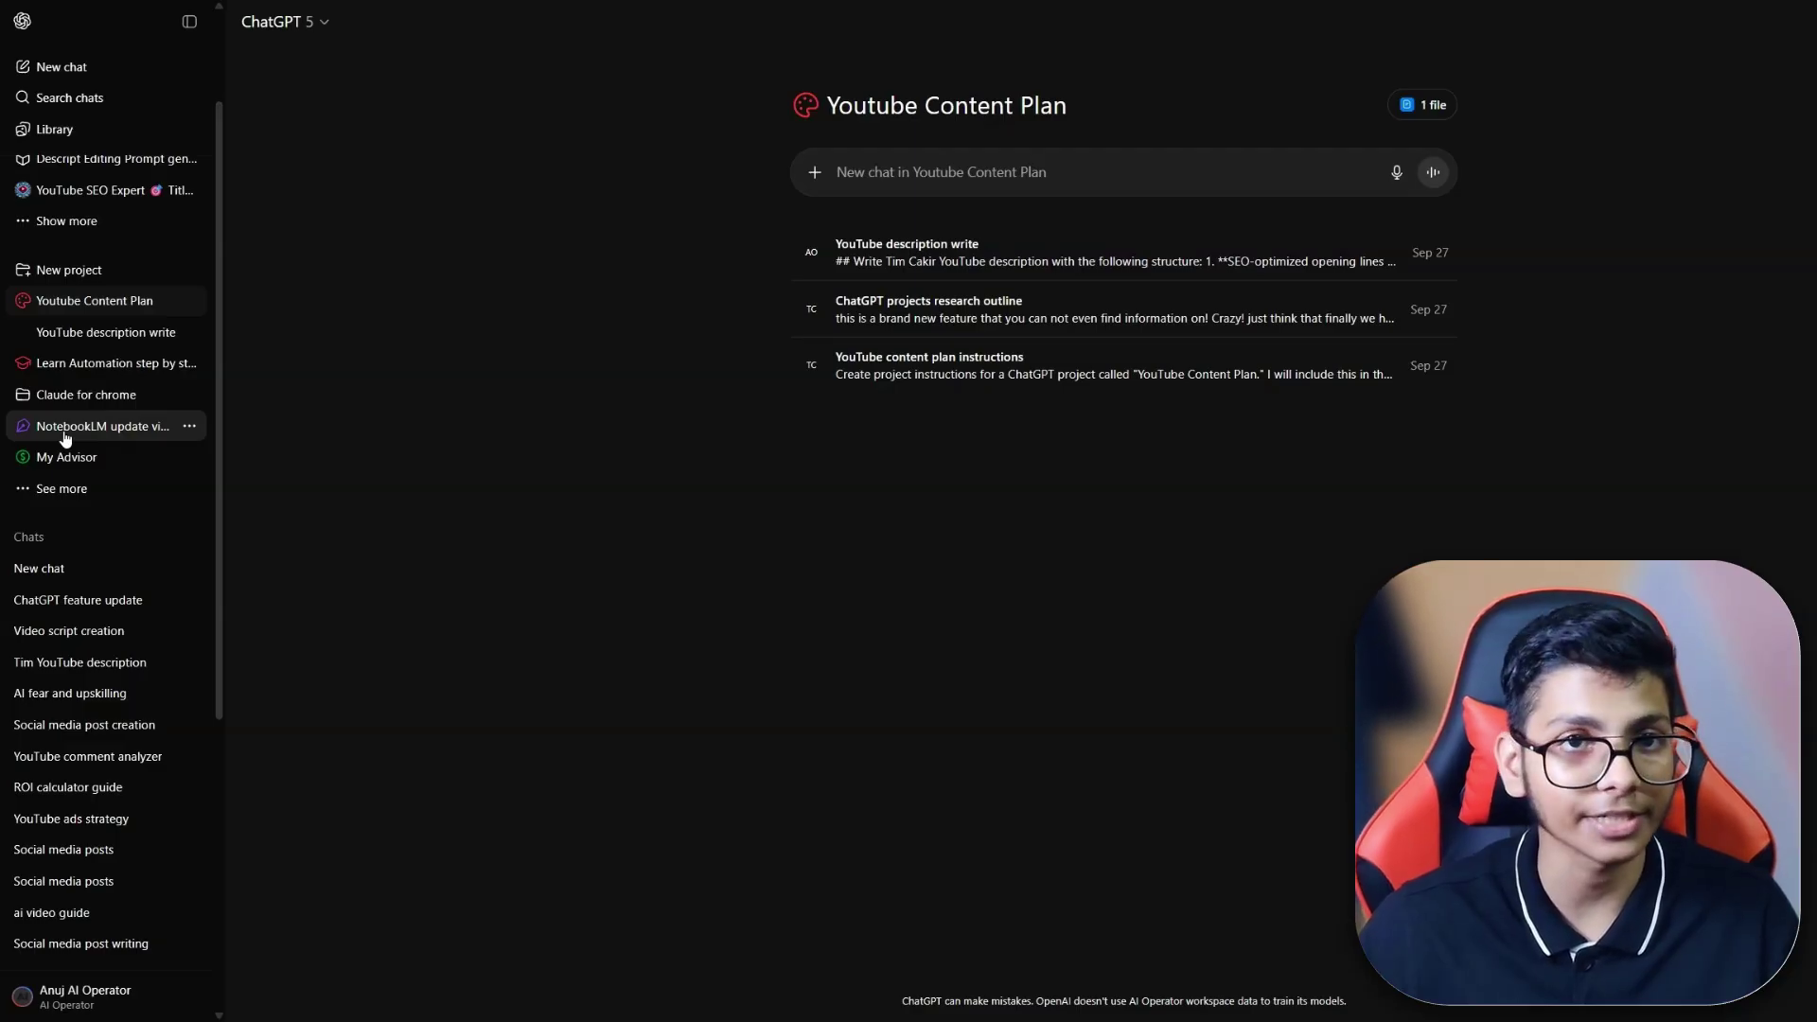
left_click(190, 428)
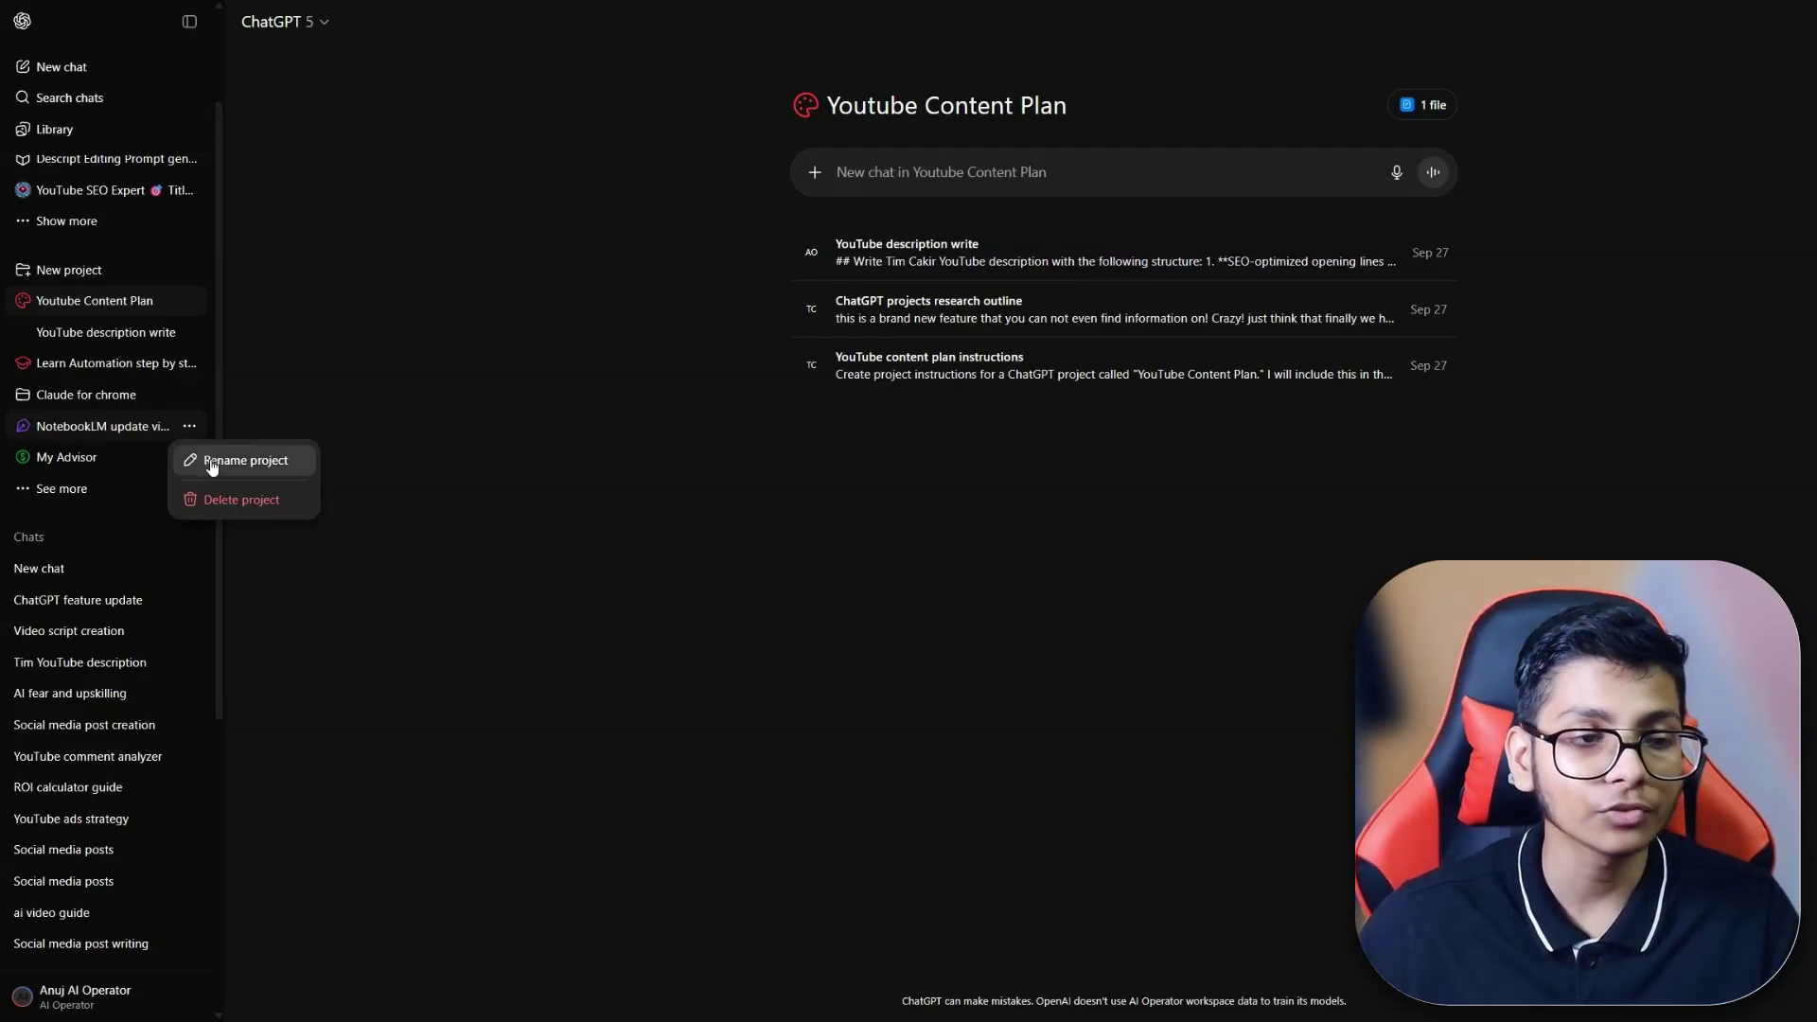
left_click(378, 492)
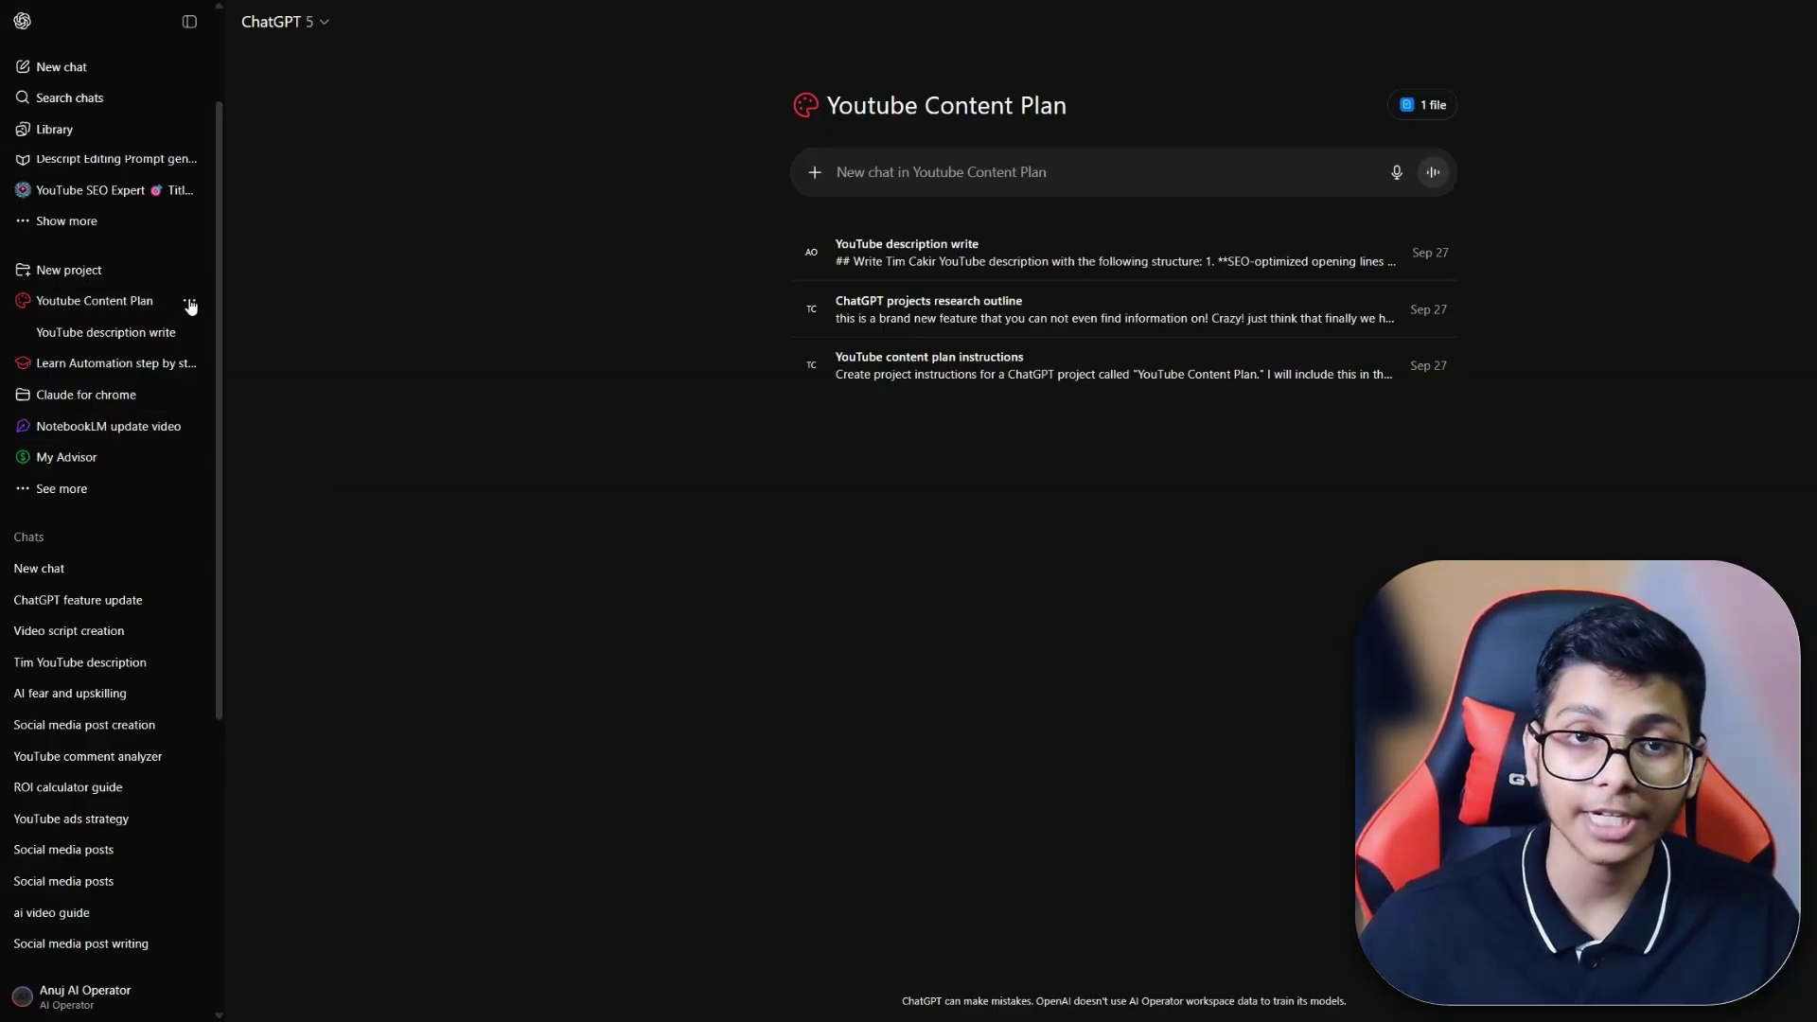
left_click(190, 303)
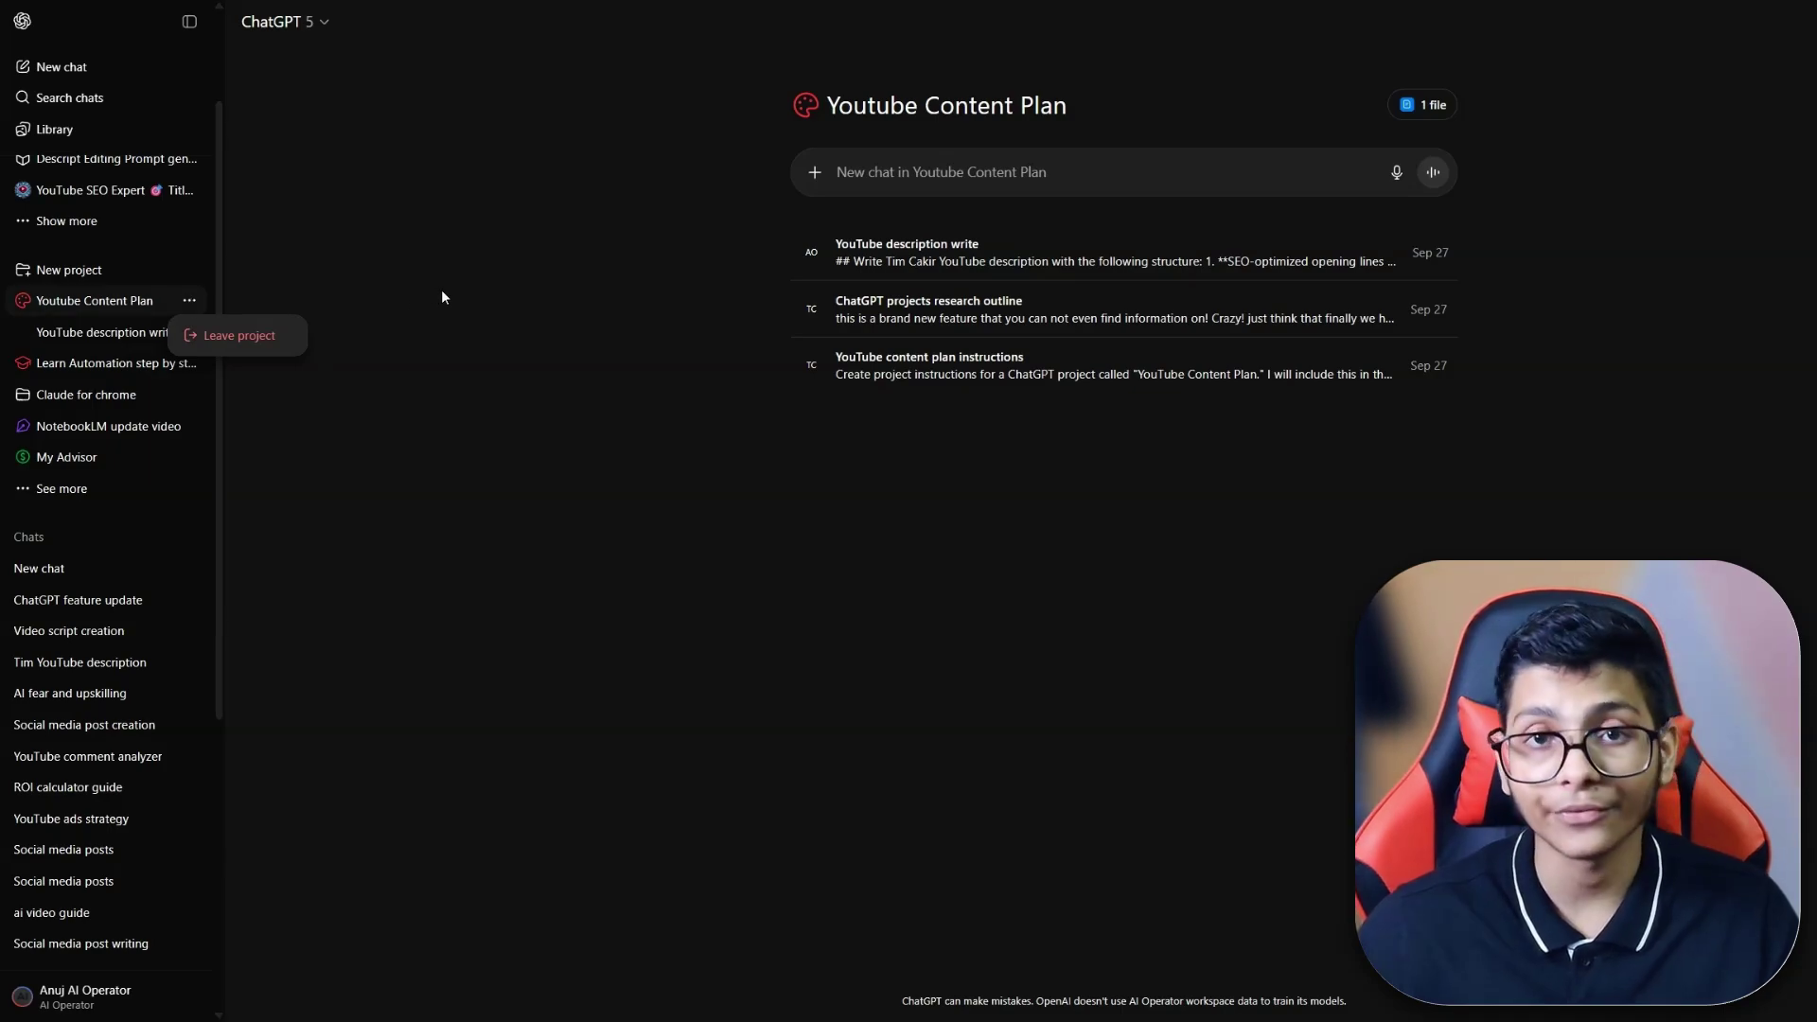
left_click(929, 111)
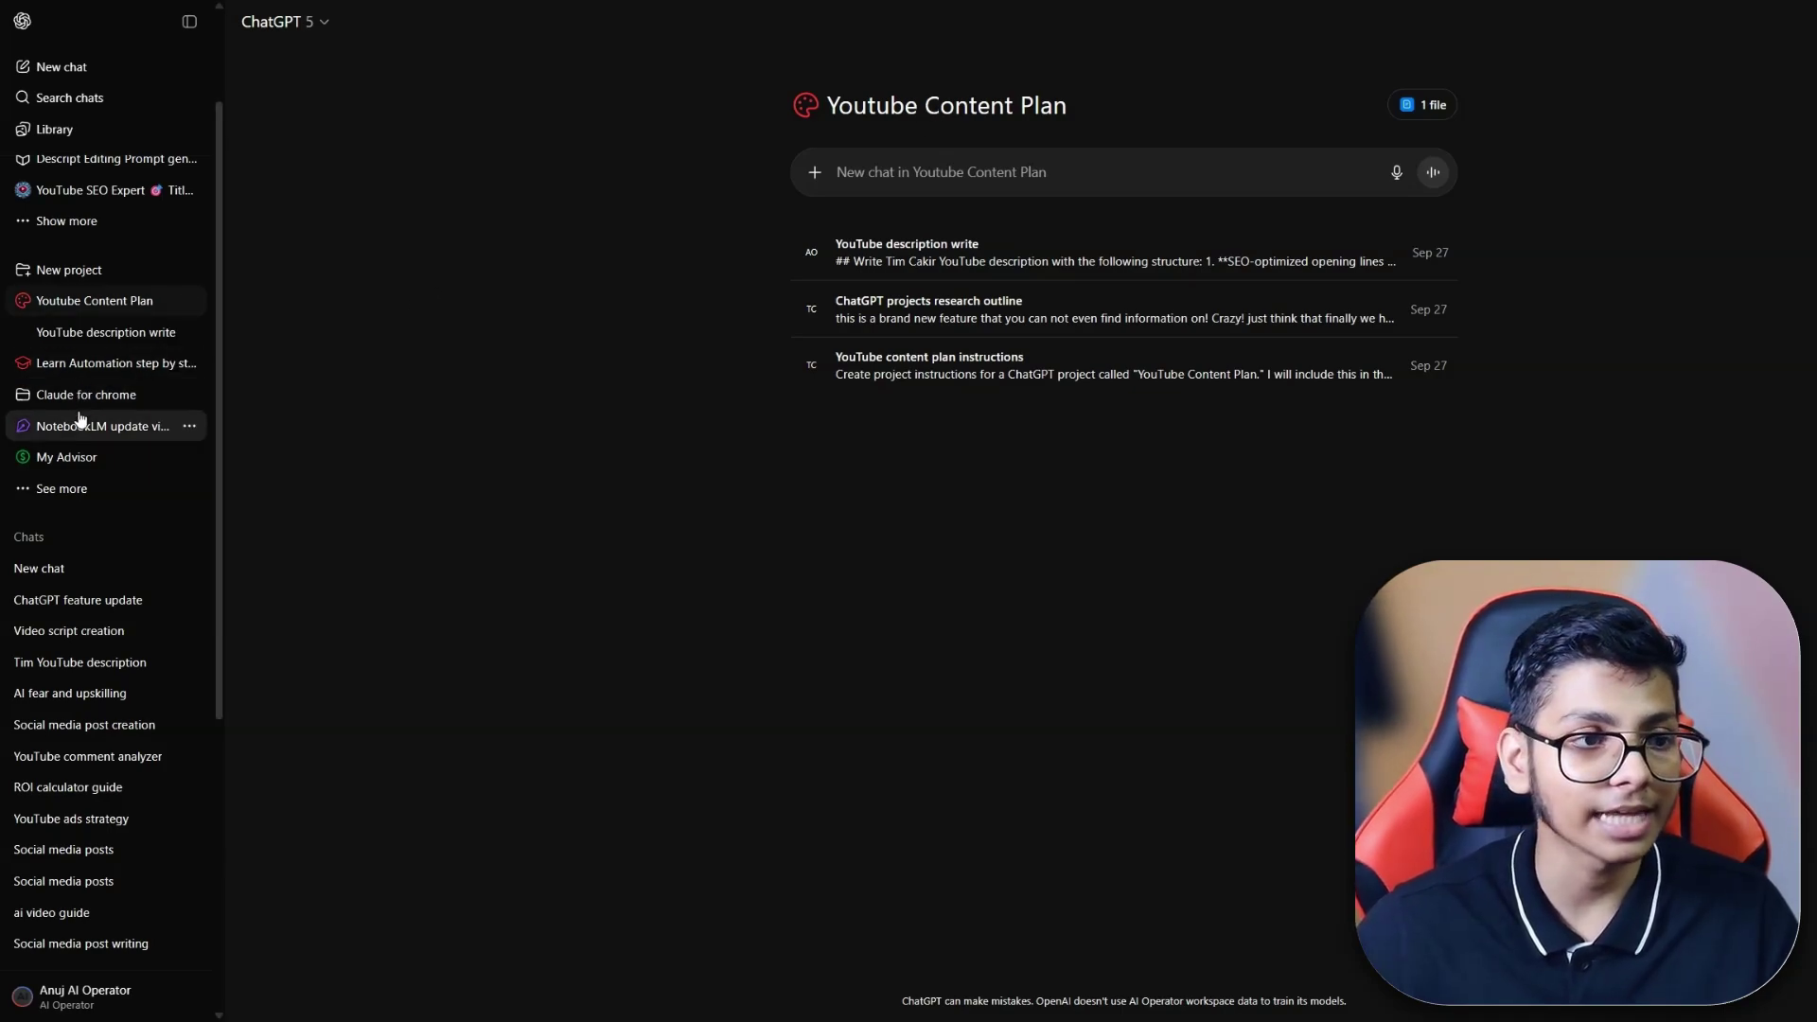
left_click(104, 425)
left_click(900, 107)
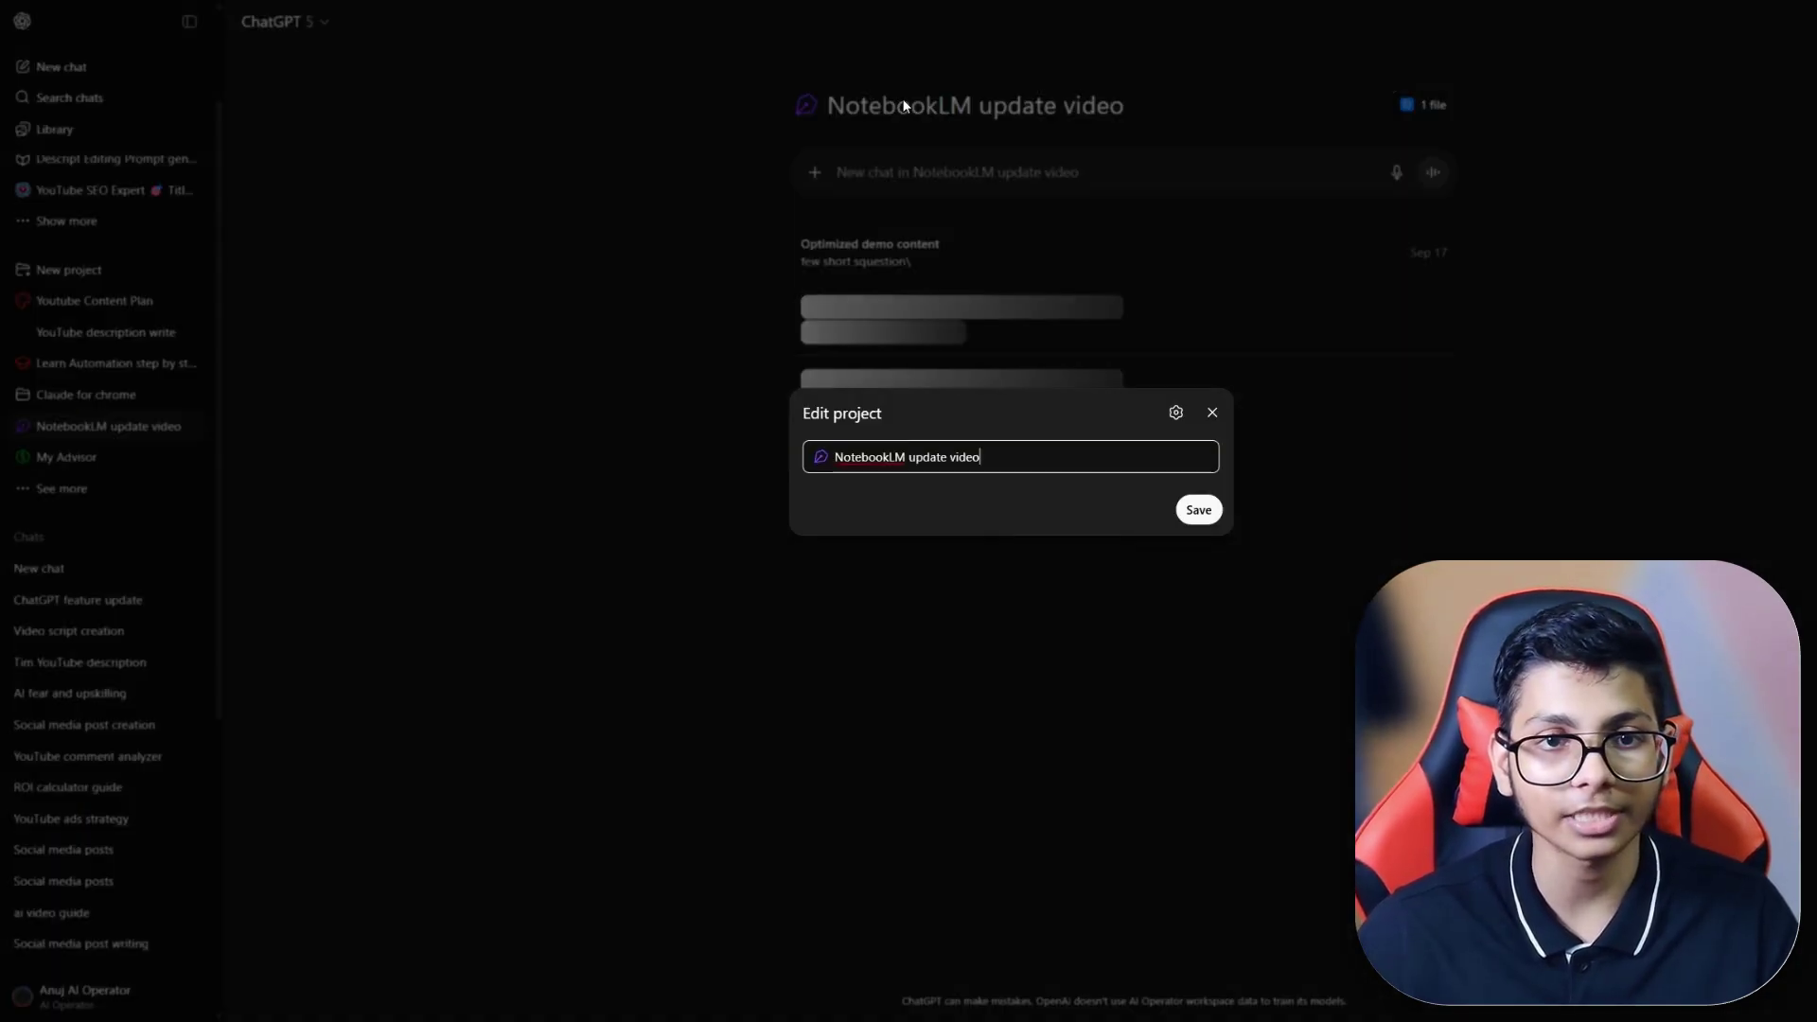
left_click(618, 354)
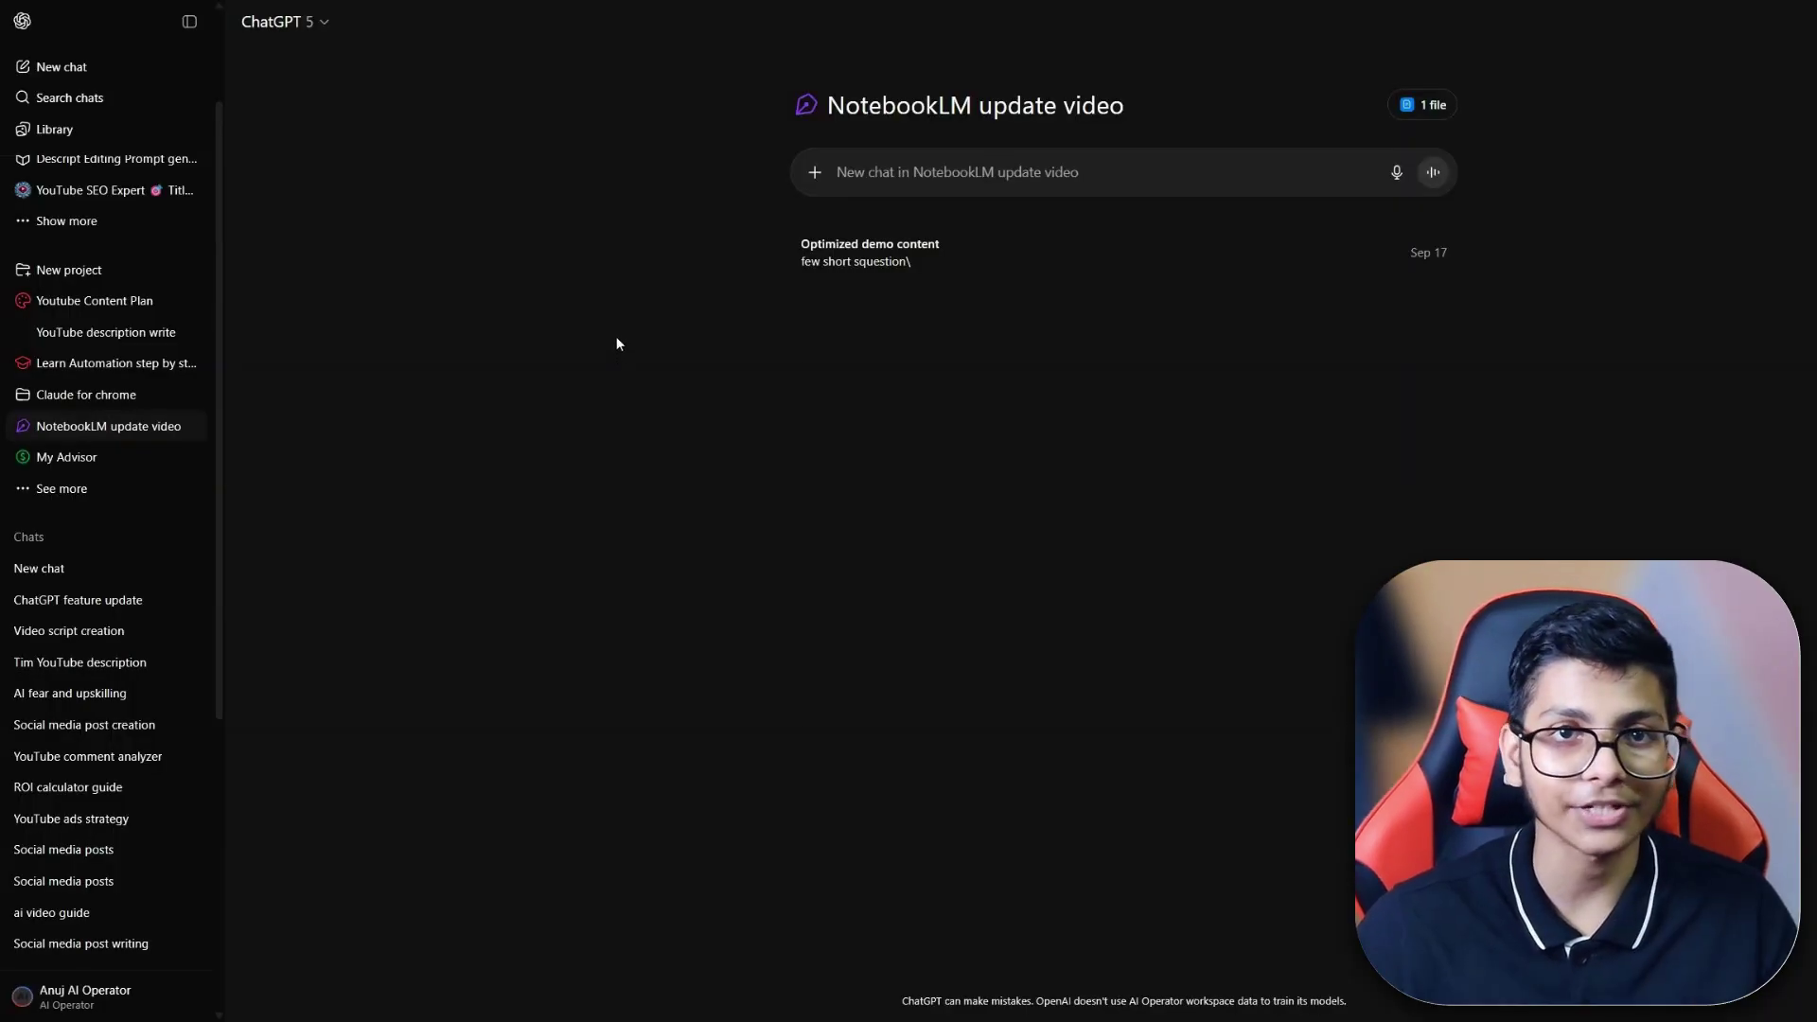
left_click(79, 301)
double_click(164, 301)
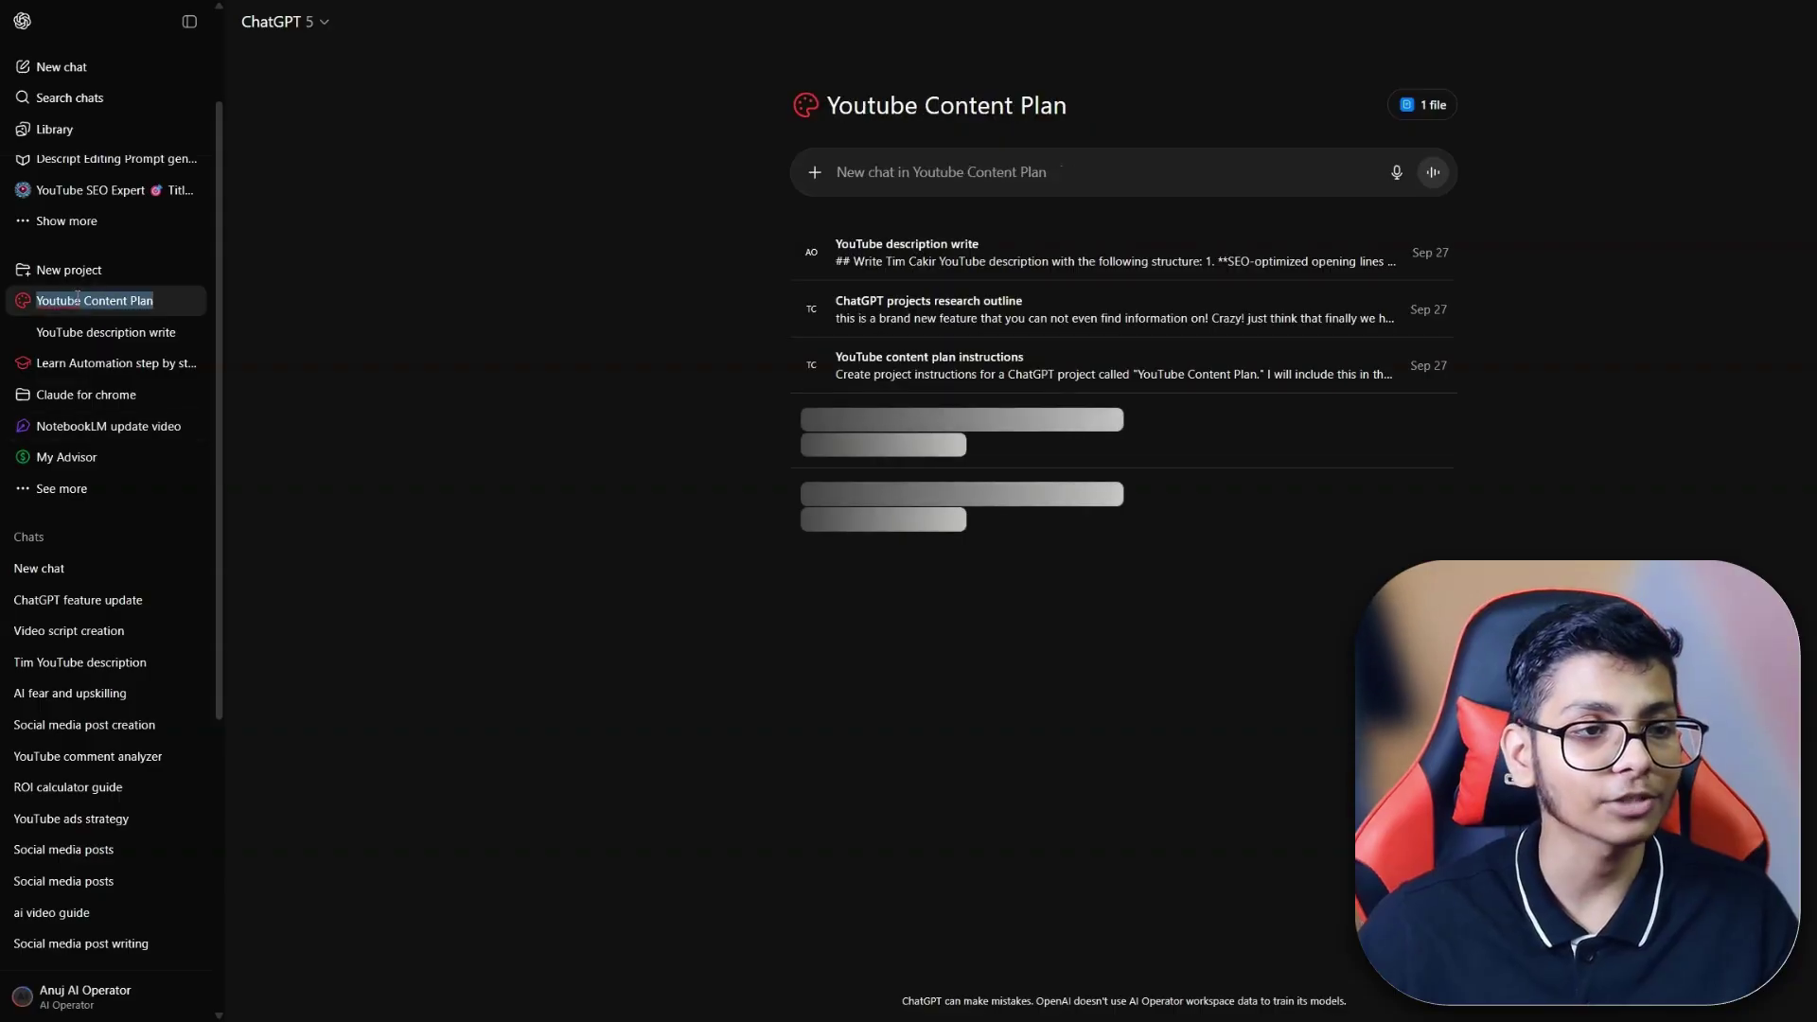
left_click(175, 301)
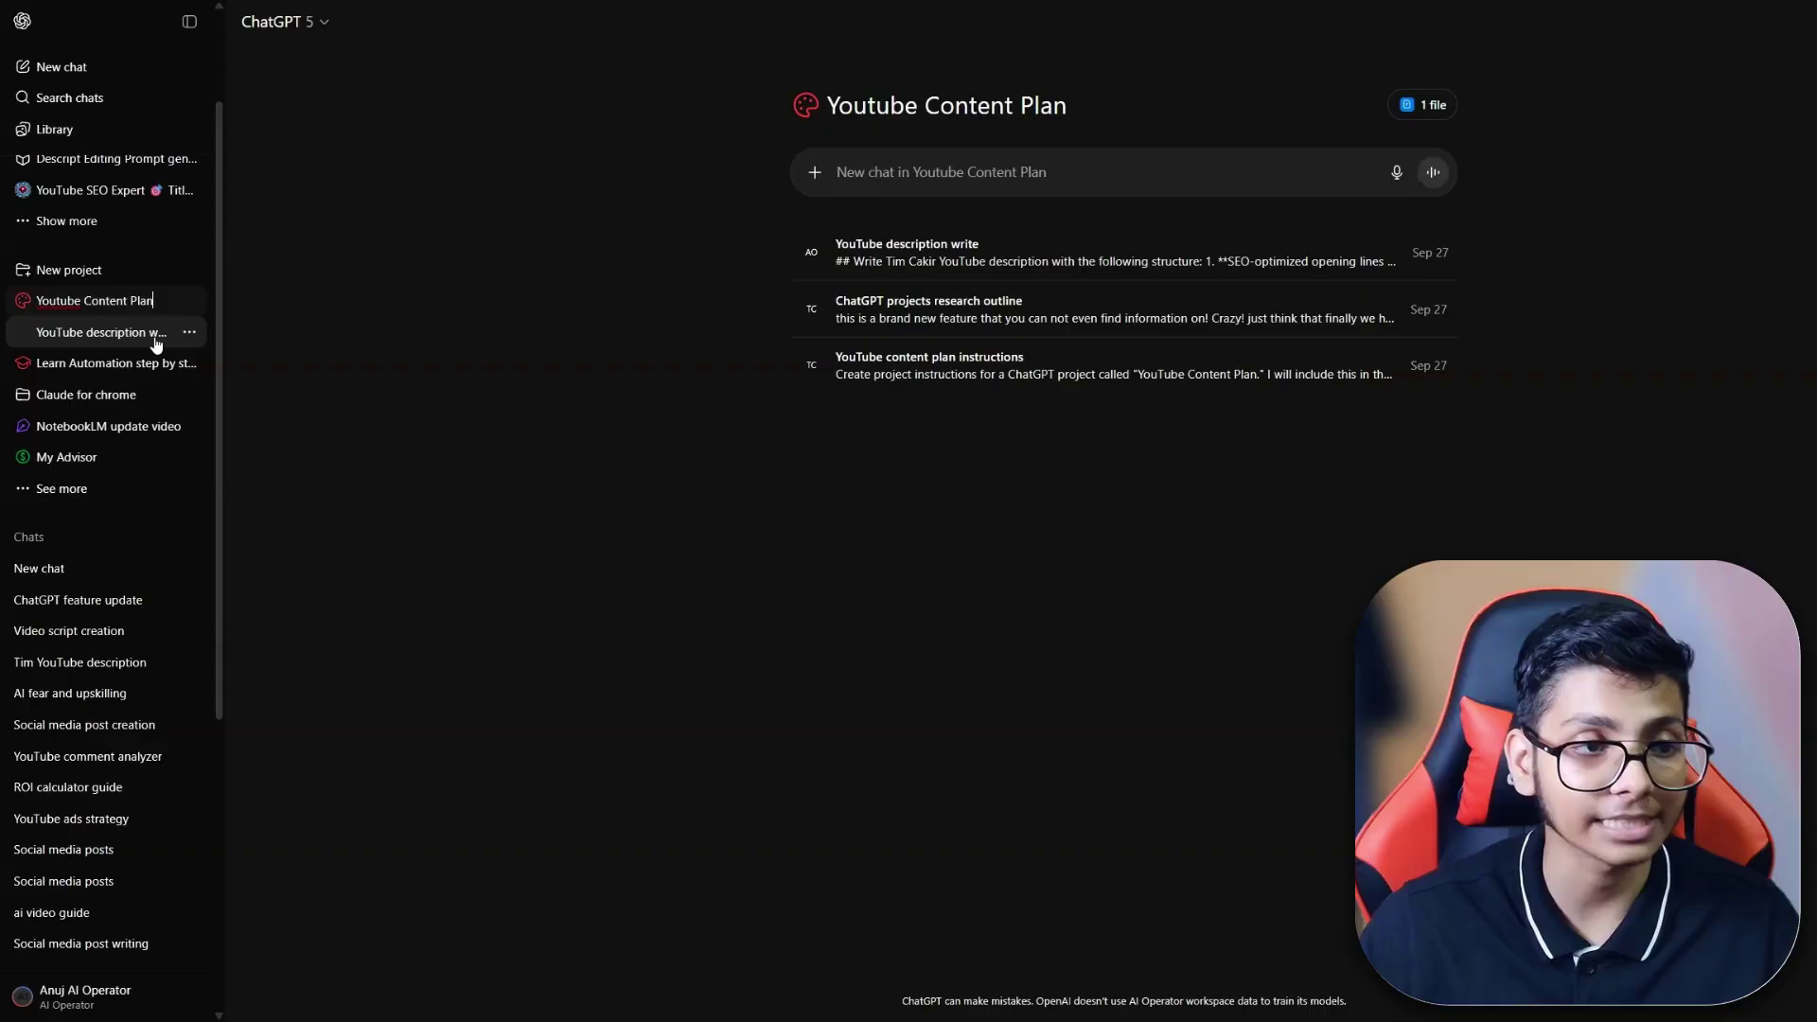
left_click(301, 330)
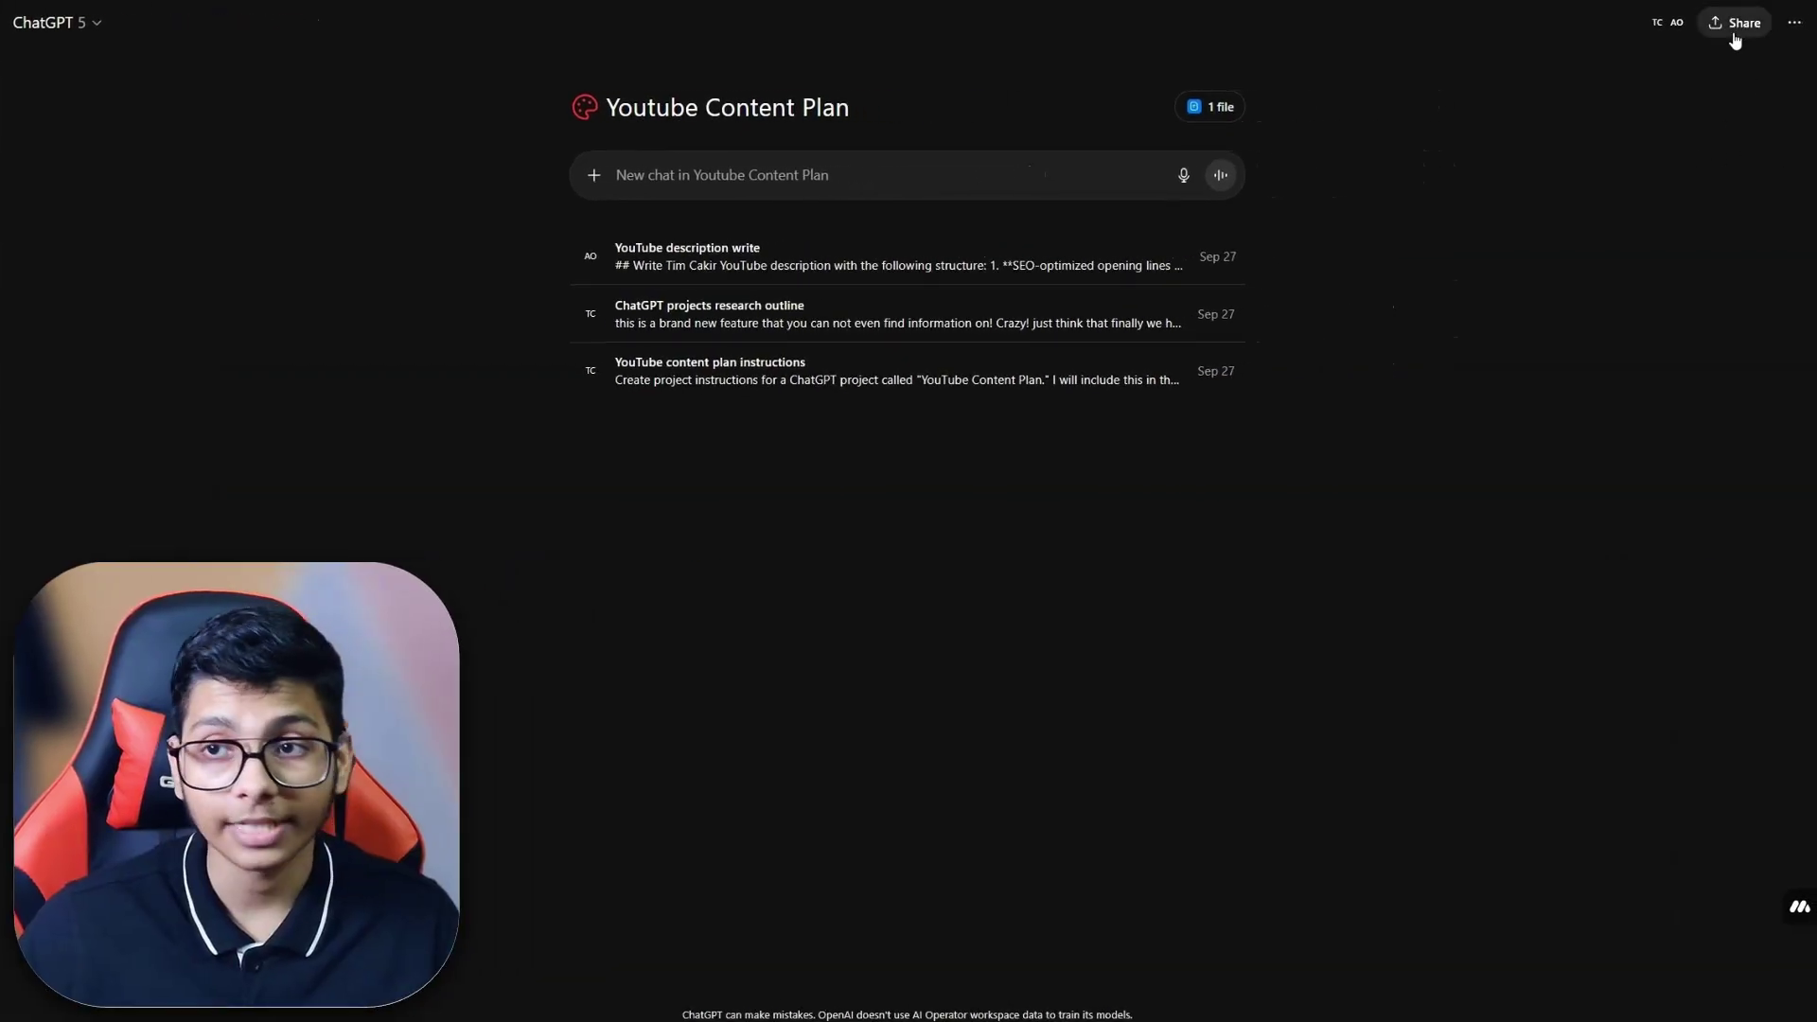
Step: Share the Youtube Content Plan project by finding the teammate by name and inviting them with Can edit access
left_click(1735, 23)
left_click(759, 390)
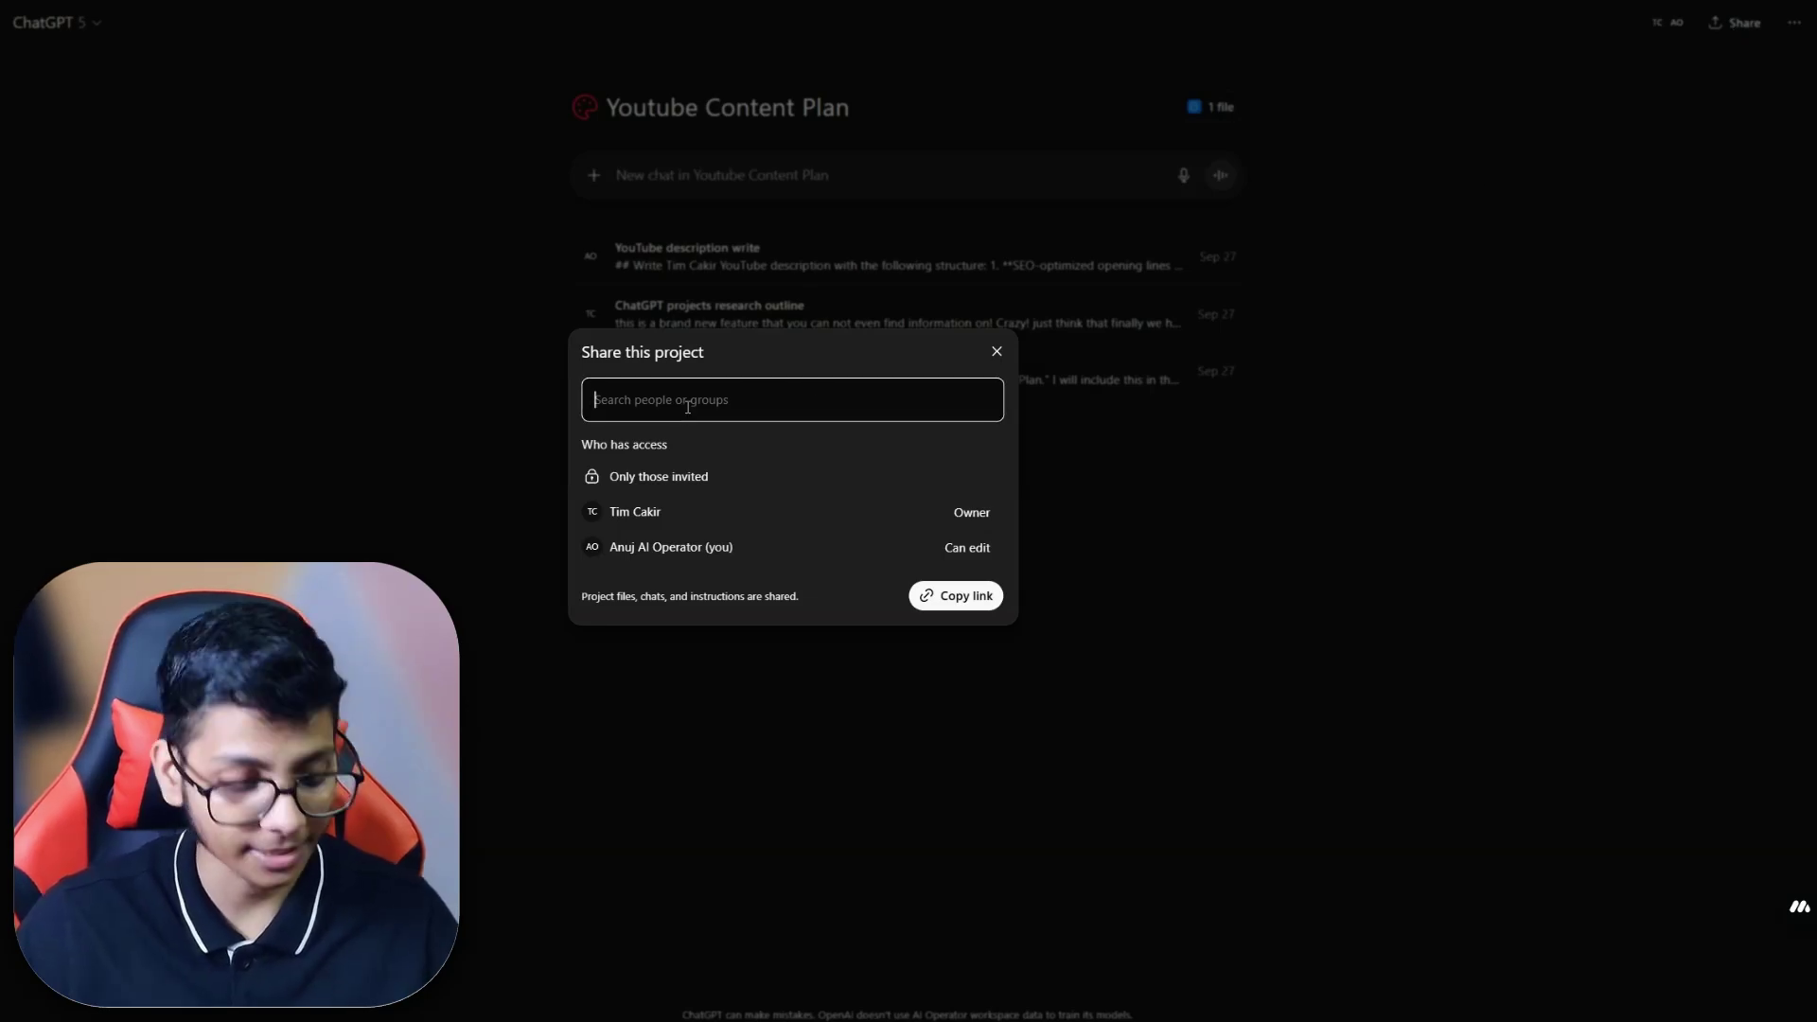
type("@")
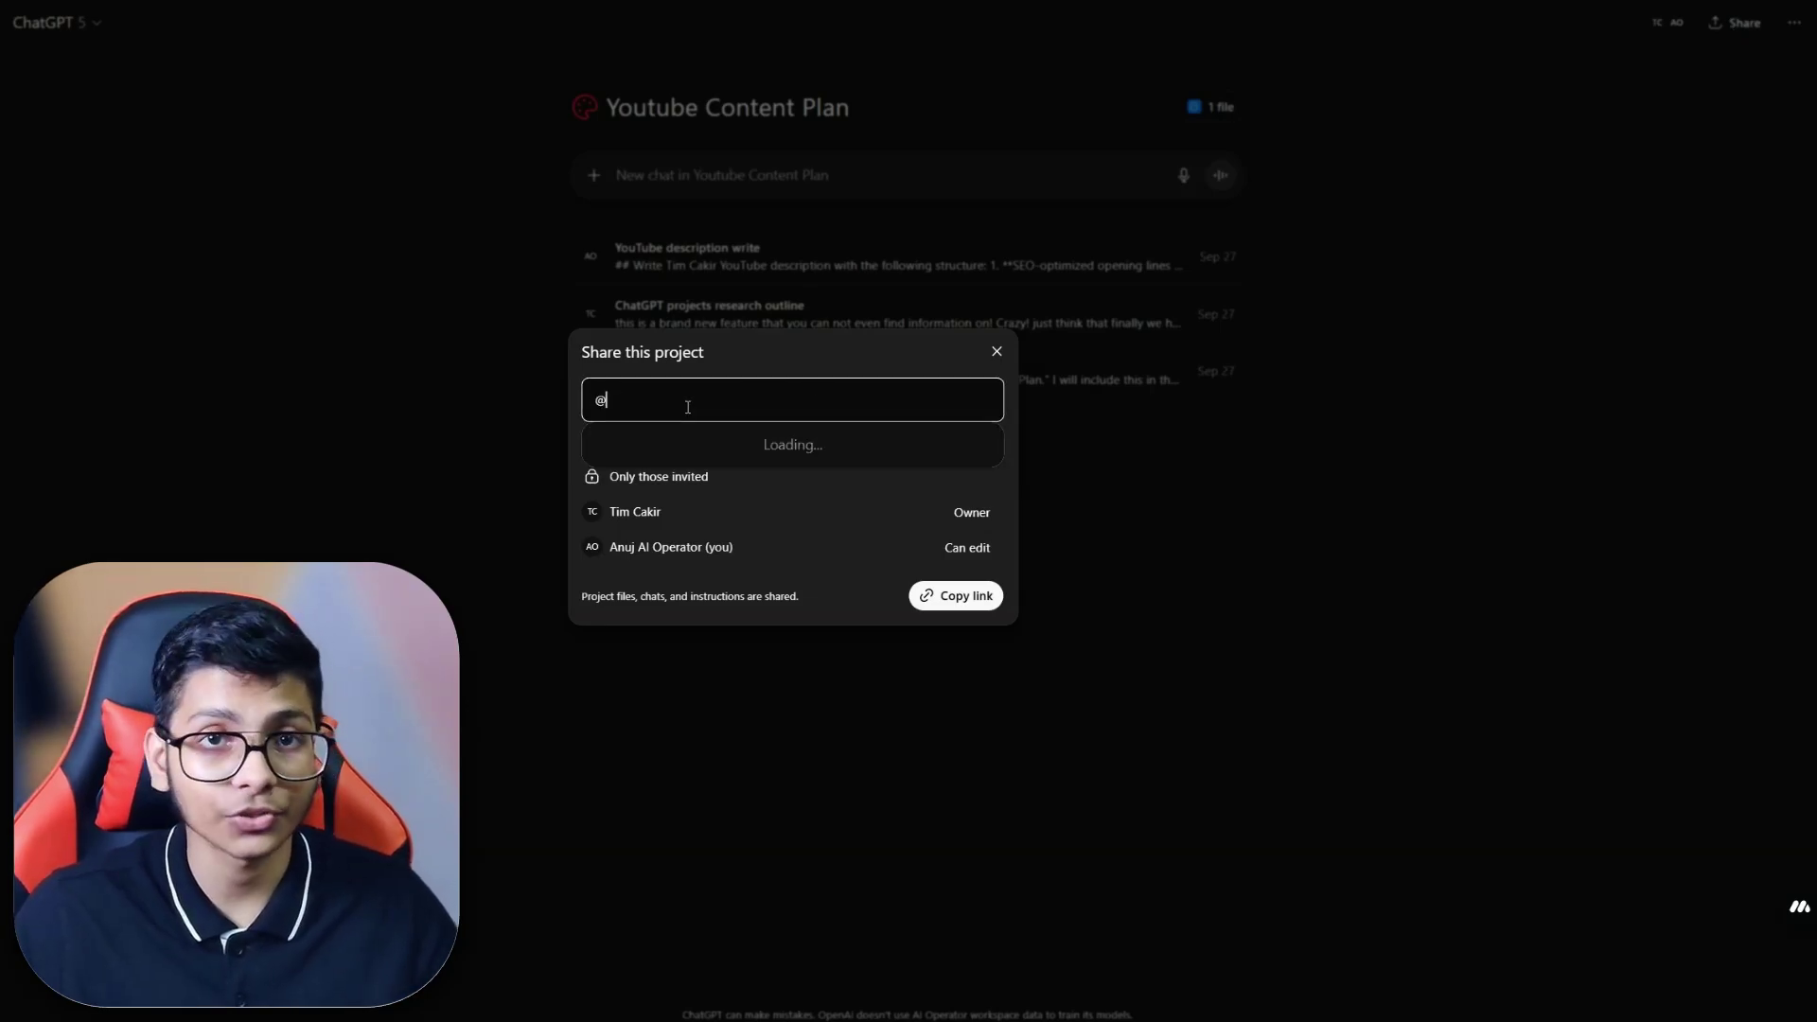
key("BackSpace")
type("an")
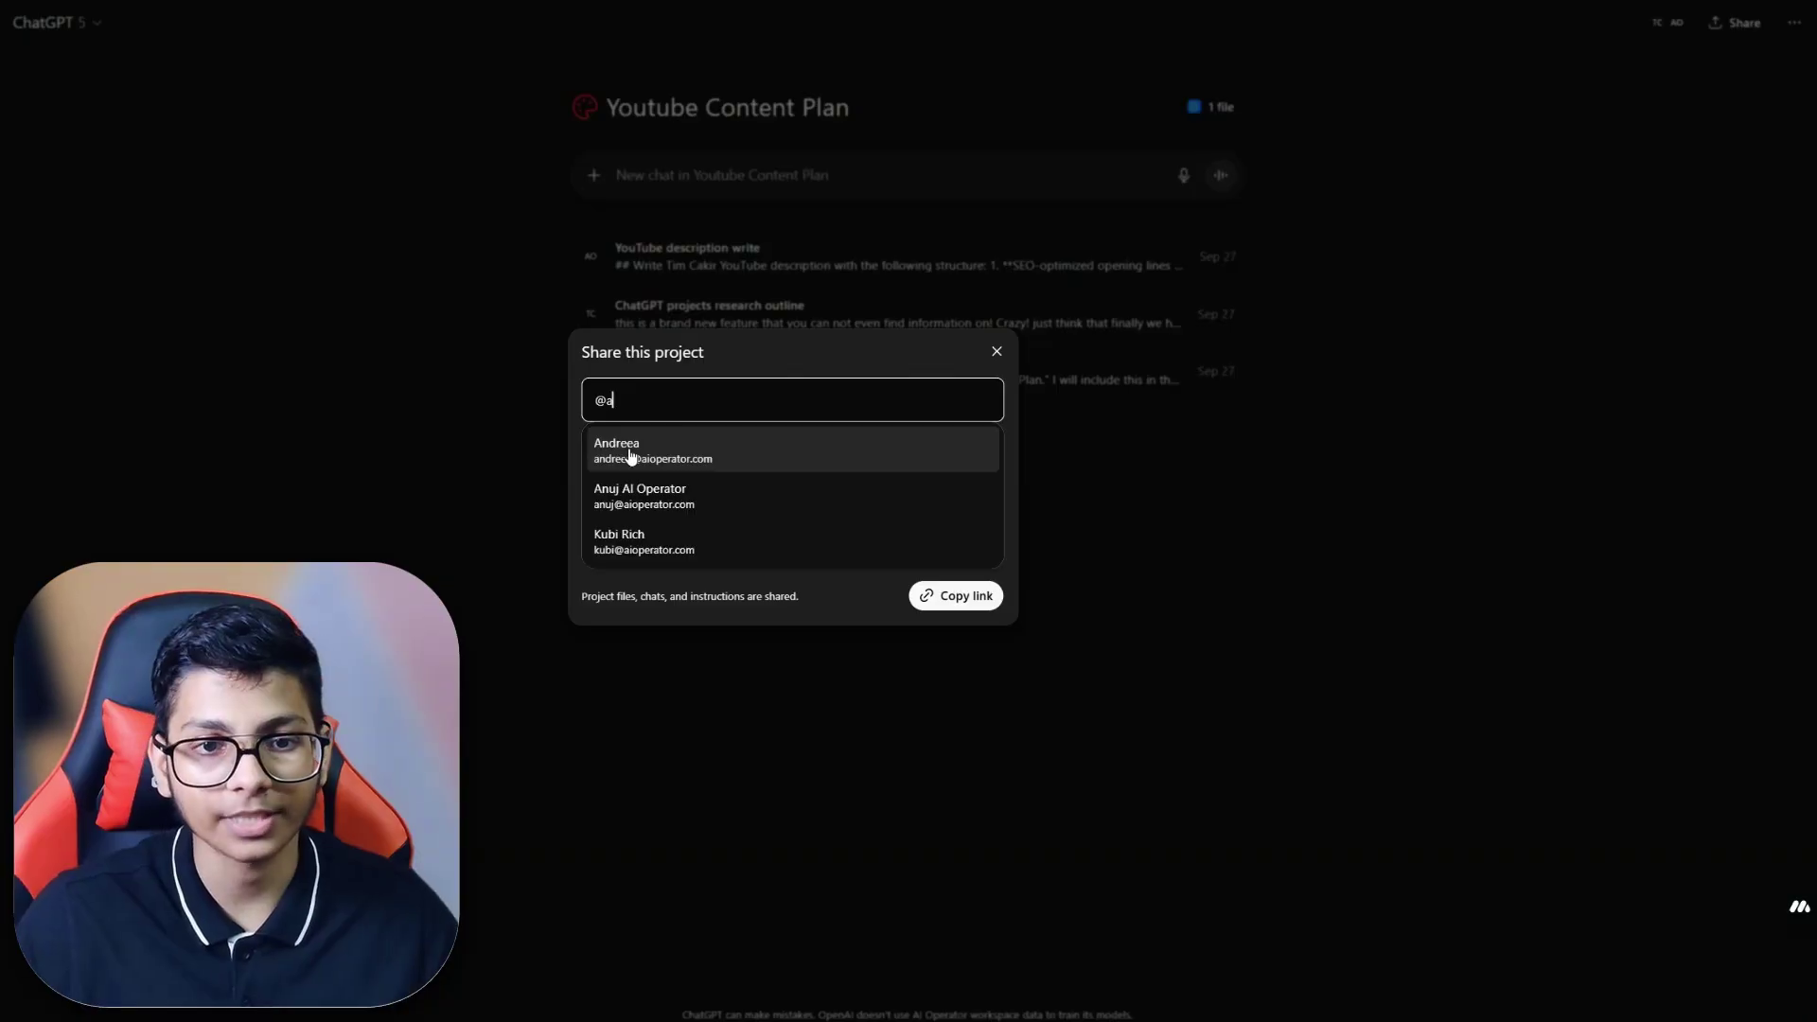
key("Return")
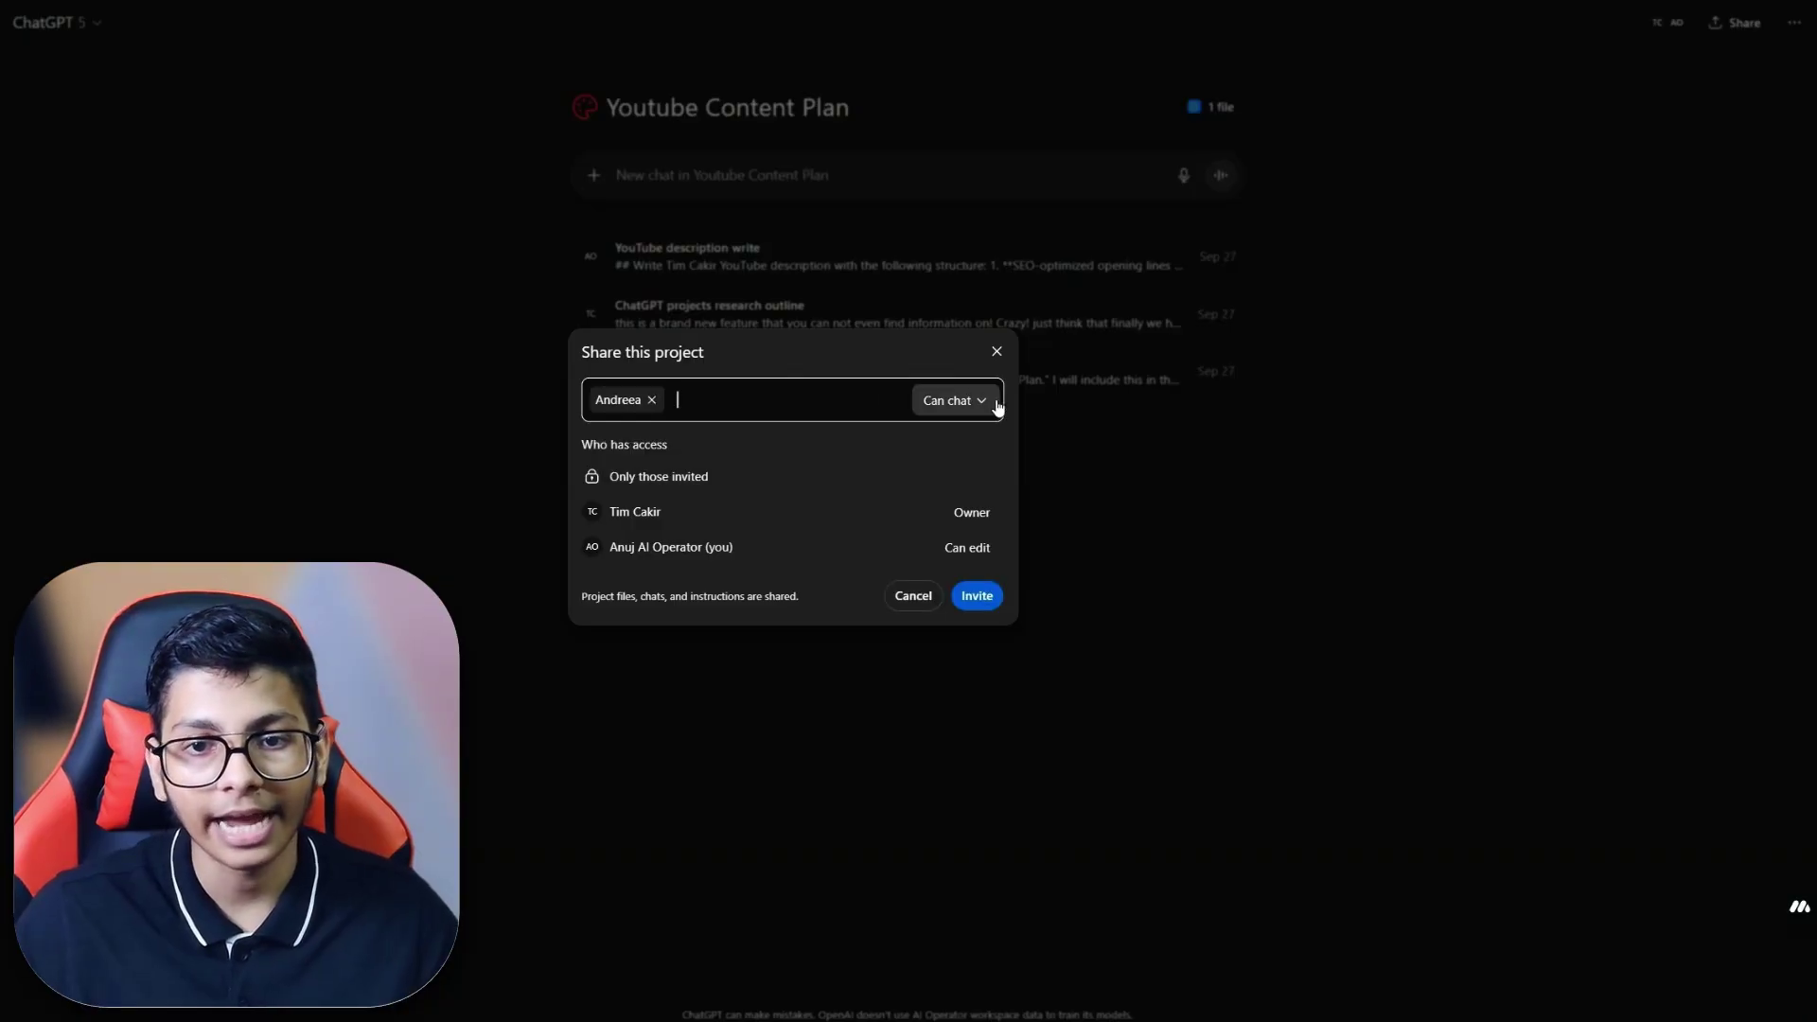
left_click(967, 402)
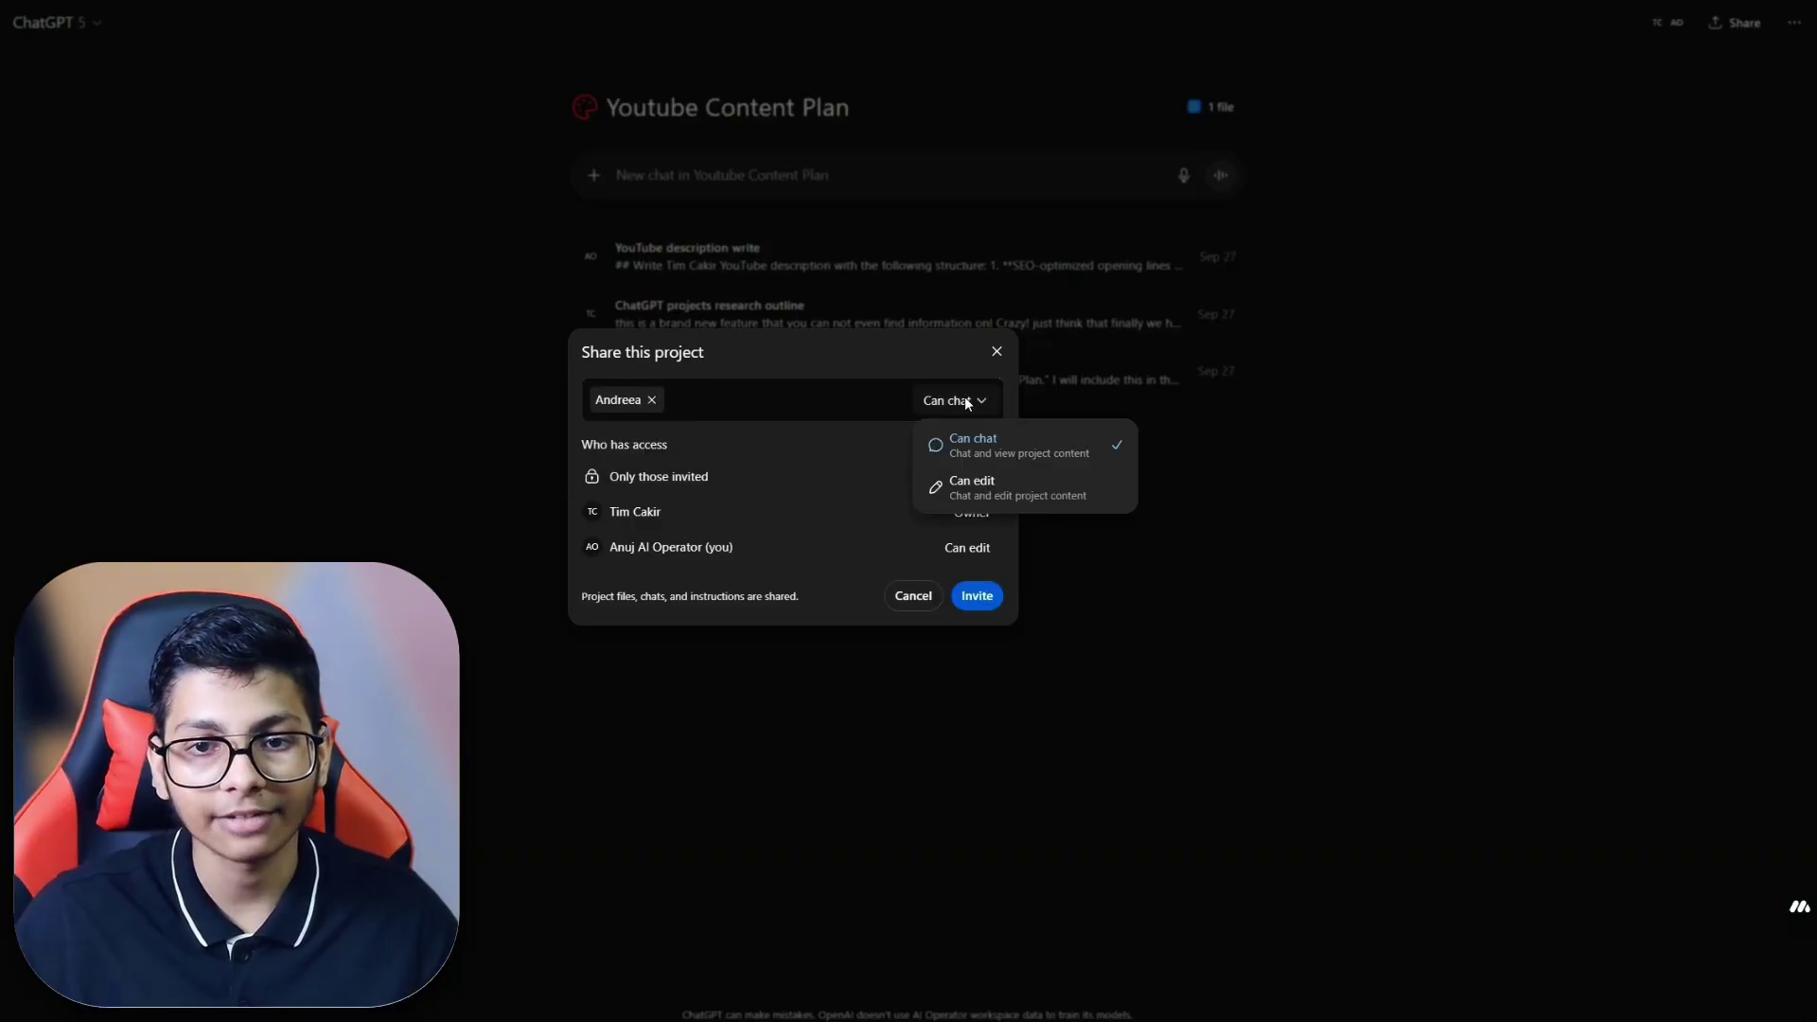
left_click(990, 489)
left_click(978, 596)
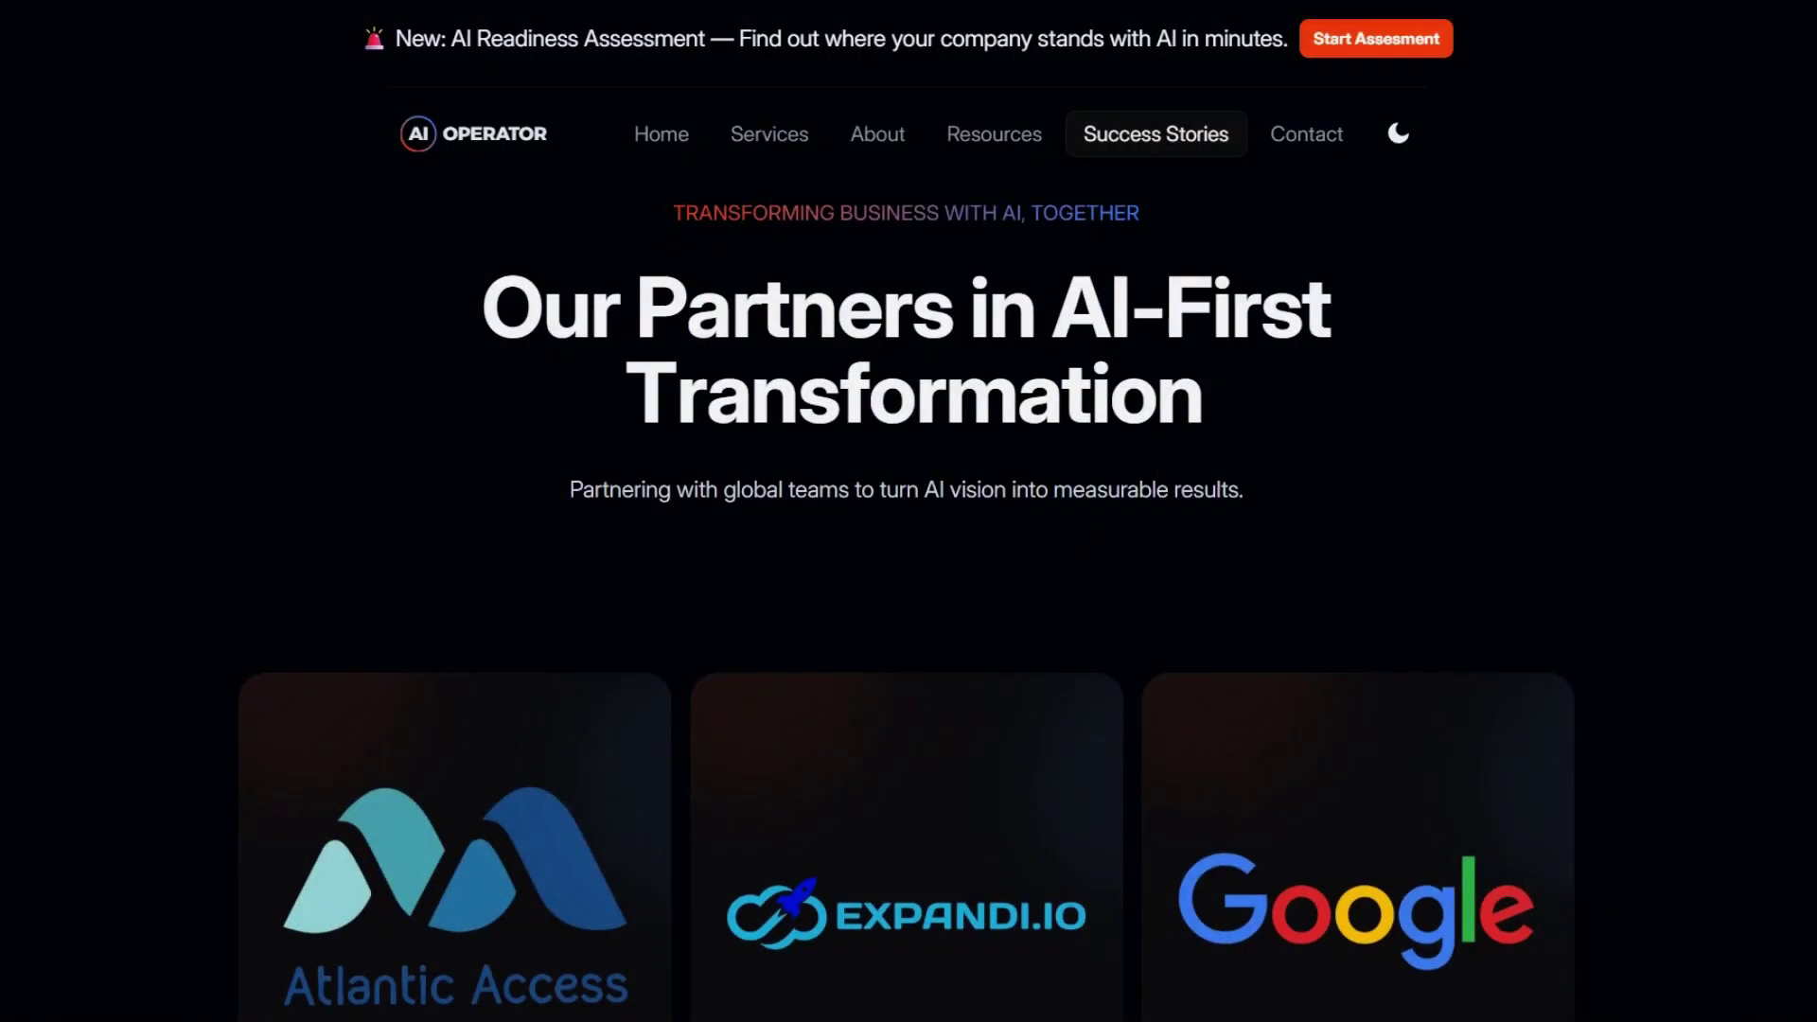
Step: Scroll down past the partner logos toward the 6-Week, 12-Week and 1-Day Hackaton training packages
scroll(907, 568, "down", 5)
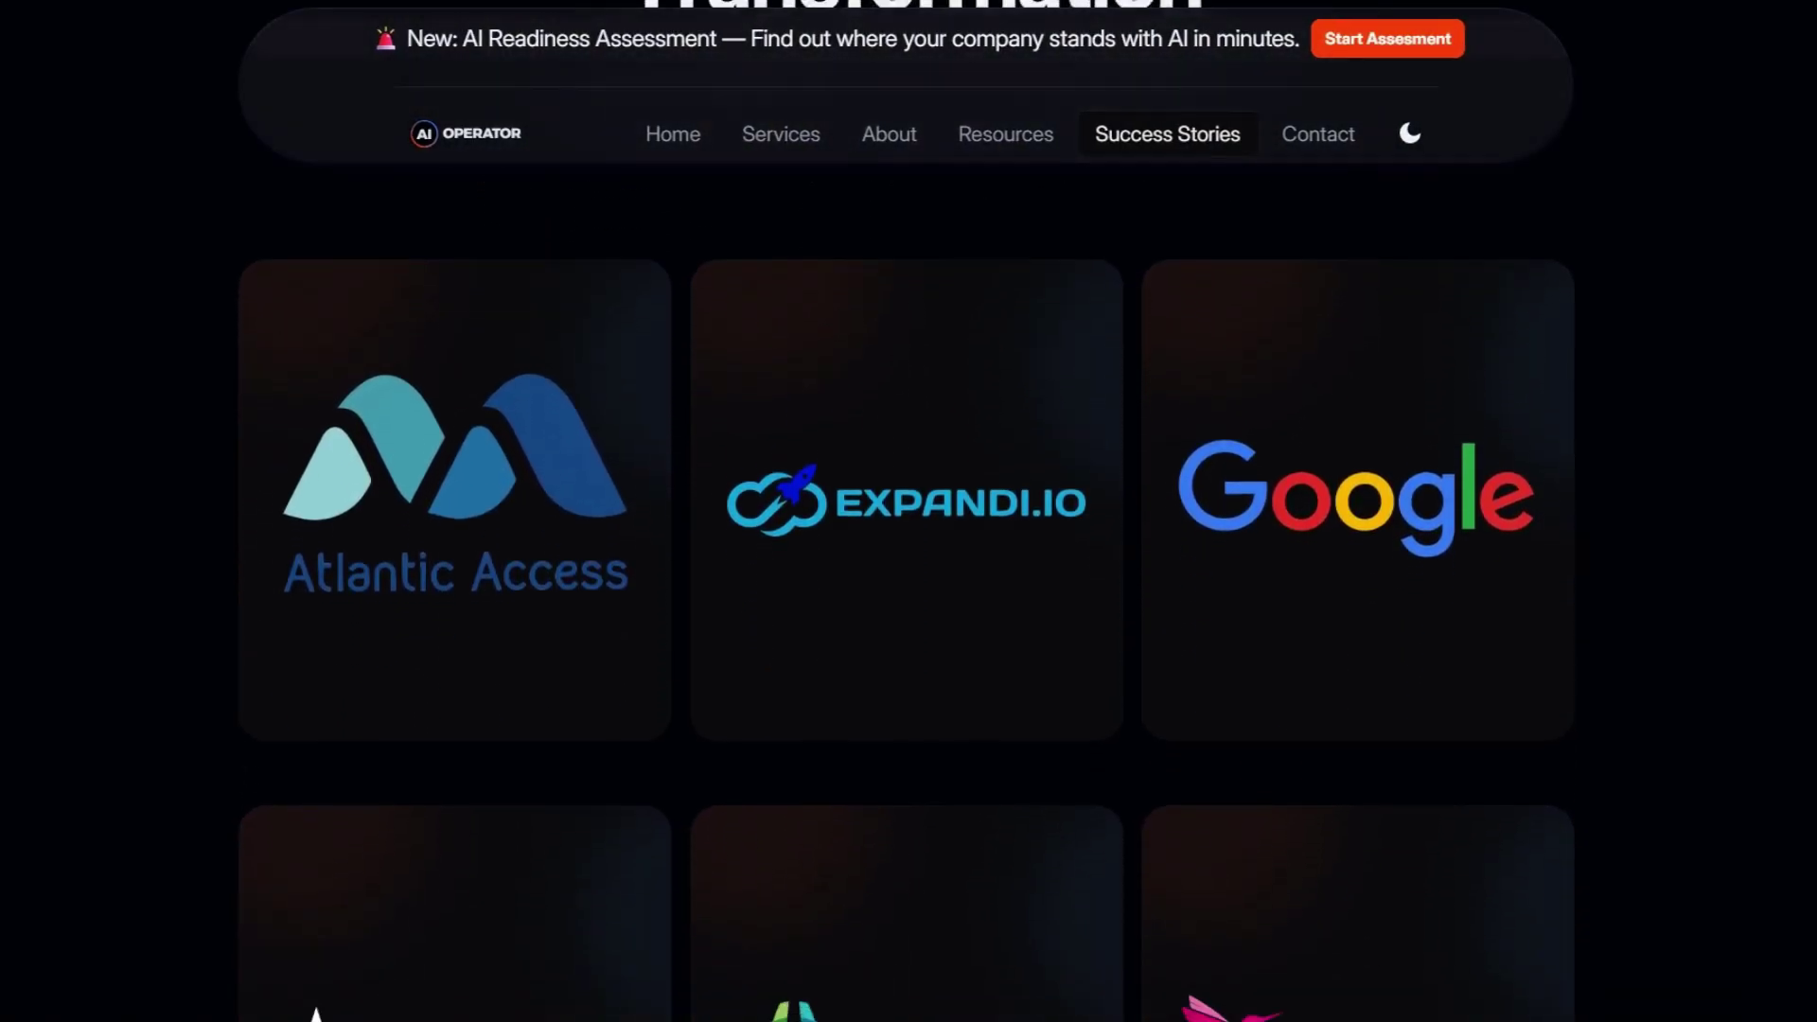
scroll(907, 568, "down", 5)
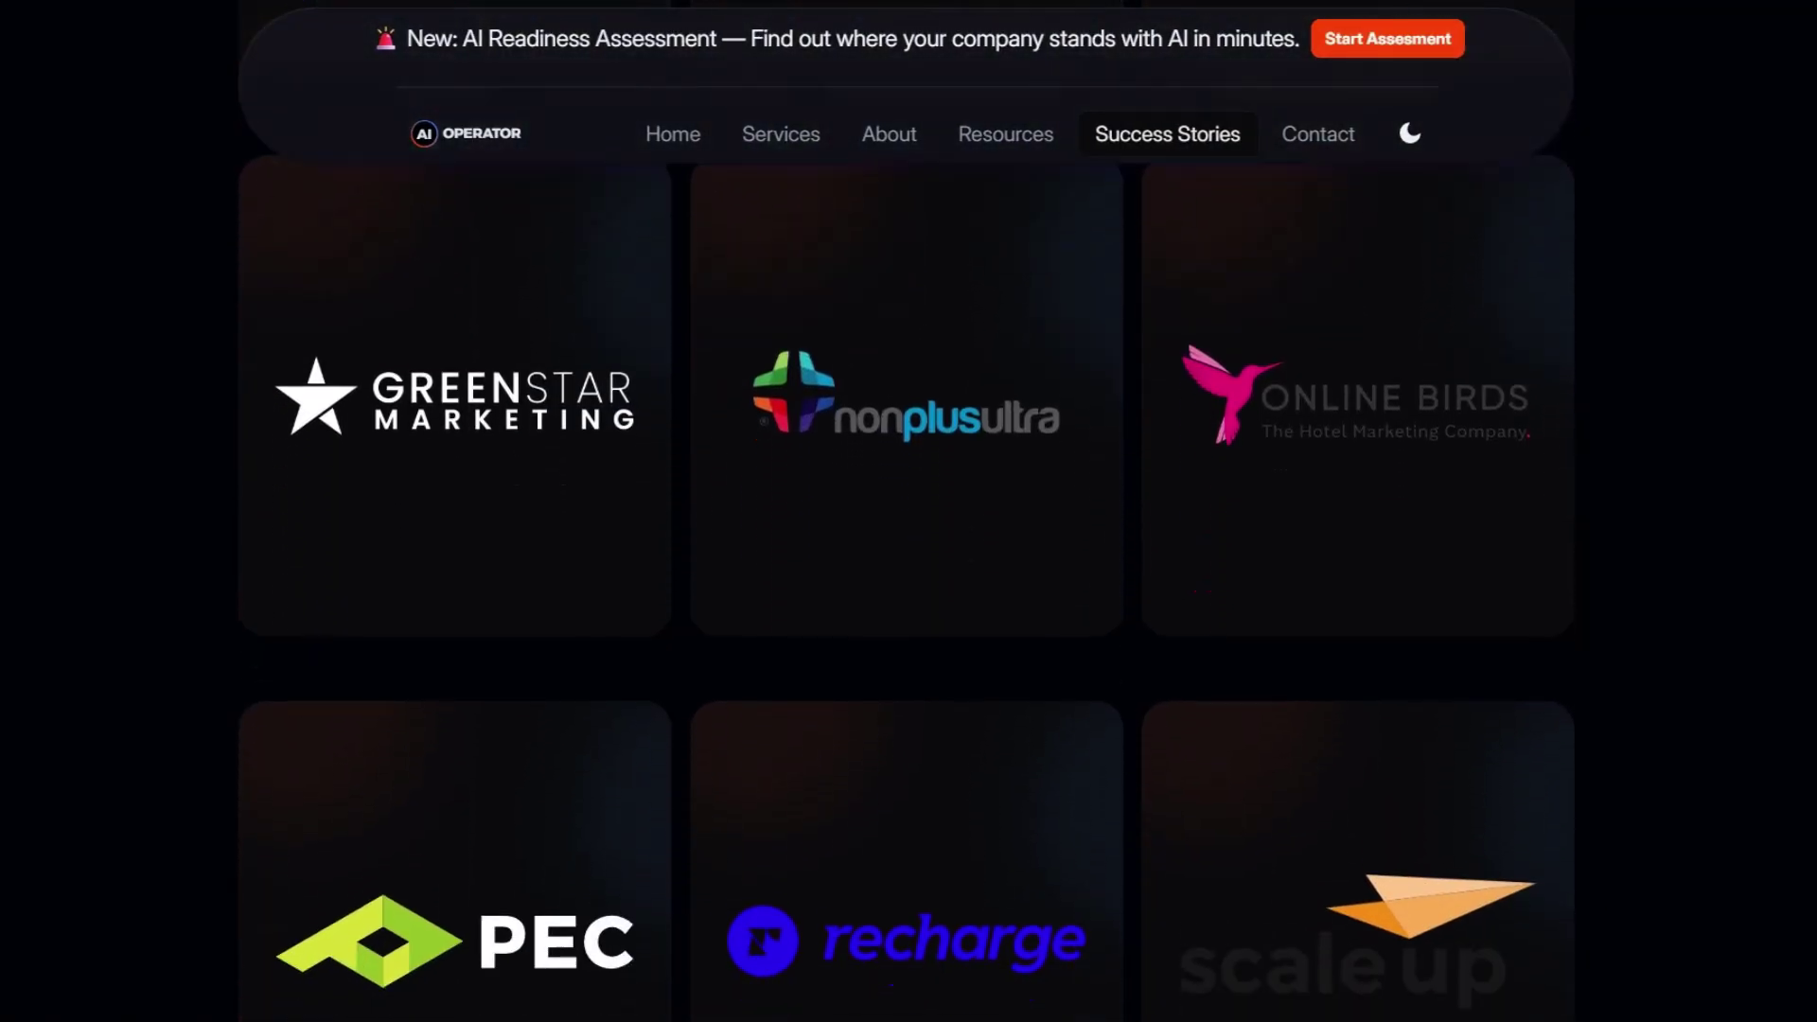